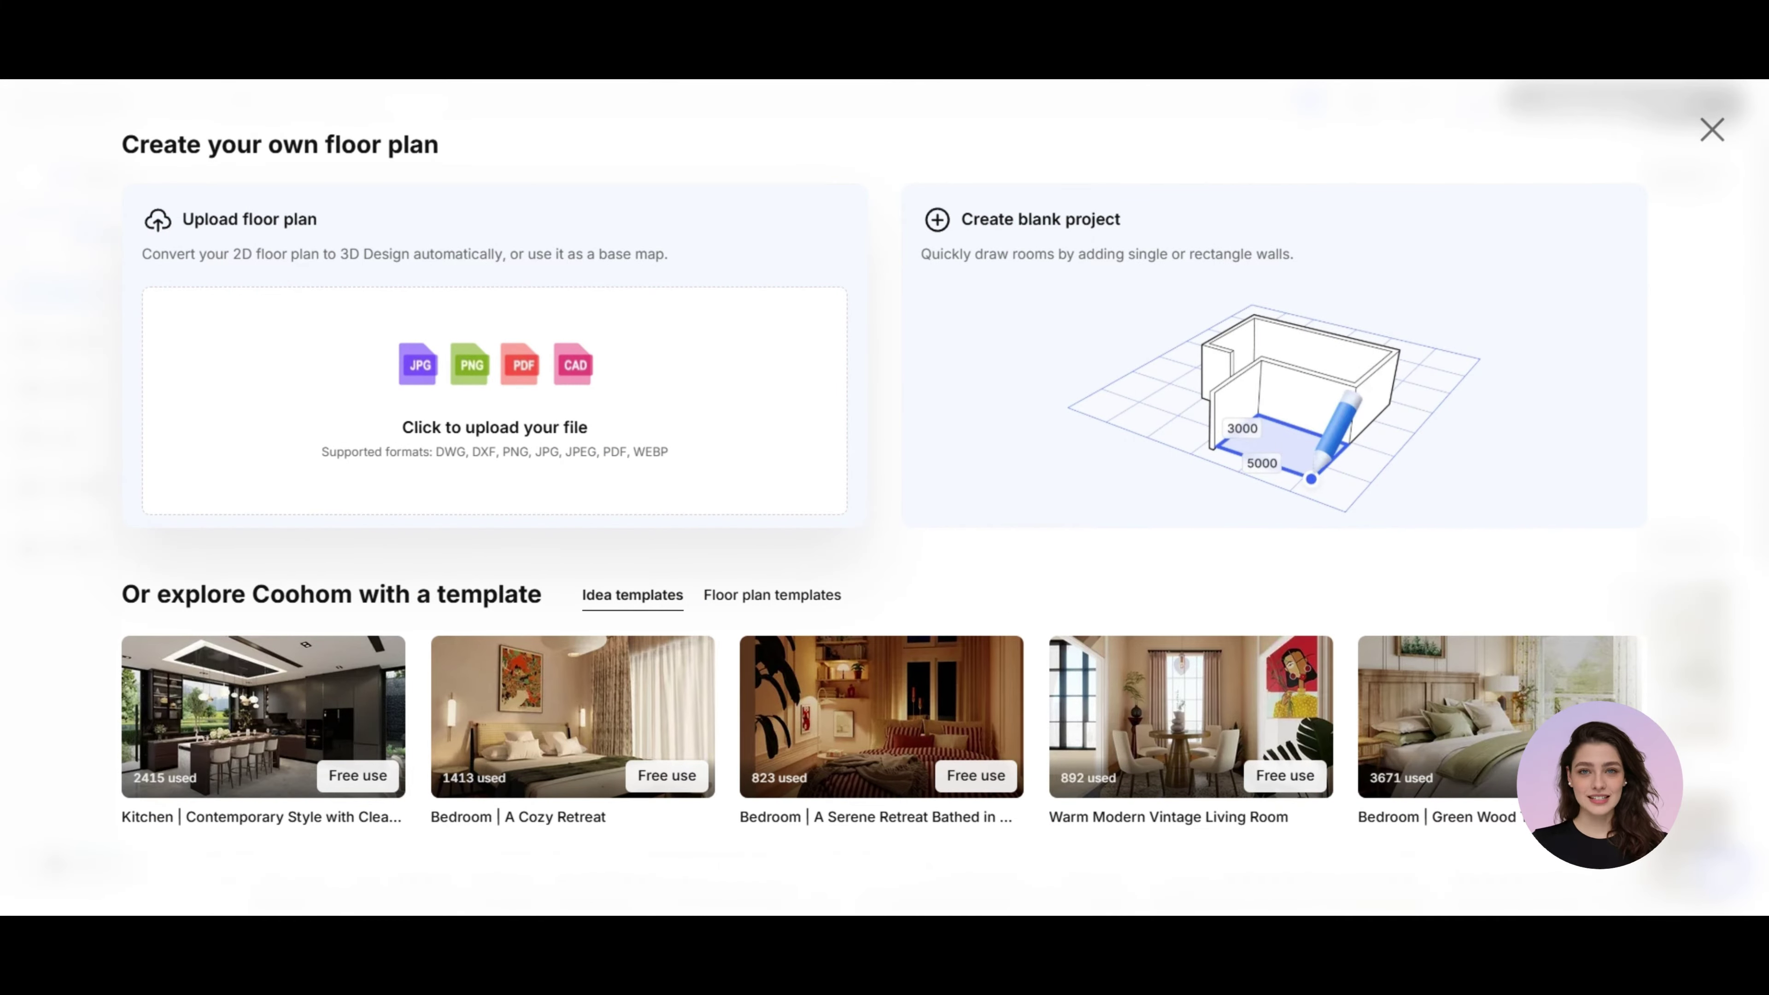
Upload the 2D floor plan file to start a new project from it.
{"action": "left_click", "coordinate": [494, 428]}
{"action": "left_click", "coordinate": [861, 466]}
{"action": "left_click", "coordinate": [1044, 544]}
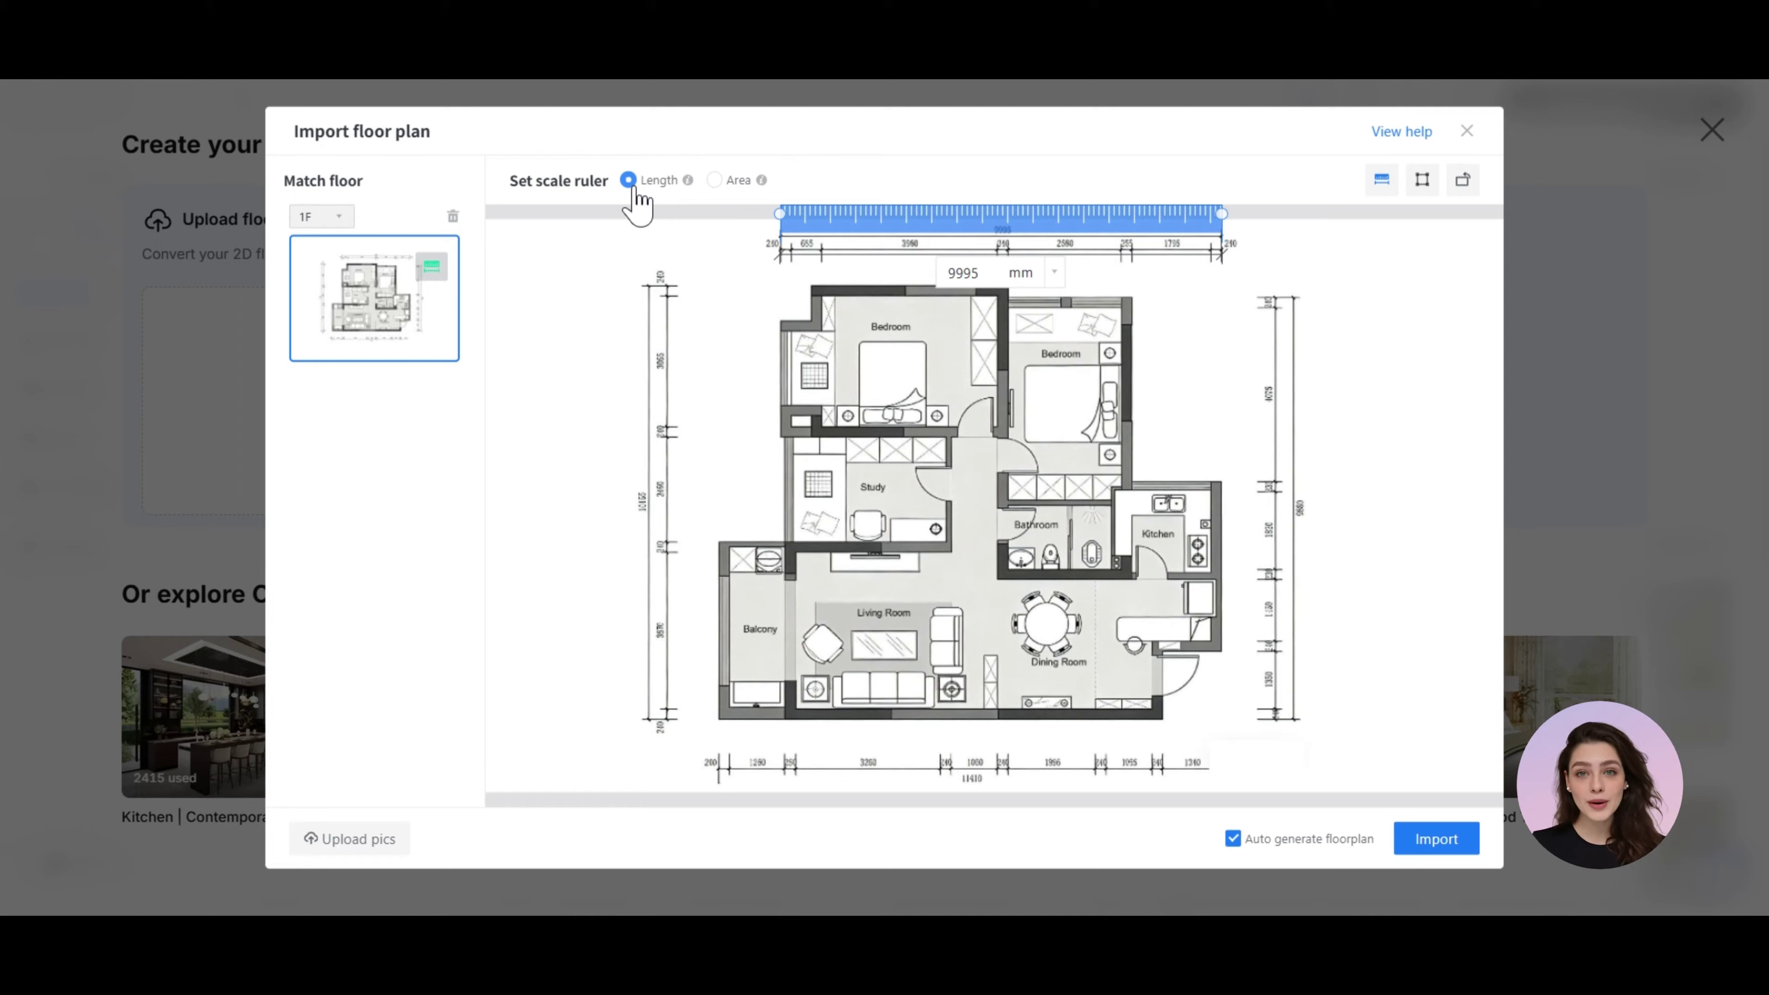
Calibrate the plan by fitting the scale ruler to the upper-left bedroom's top wall at 3960 mm, and import it with auto-generated floorplan.
{"action": "mouse_move", "coordinate": [846, 219]}
{"action": "left_mouse_down"}
{"action": "mouse_move", "coordinate": [881, 240]}
{"action": "mouse_move", "coordinate": [884, 277]}
{"action": "left_mouse_up"}
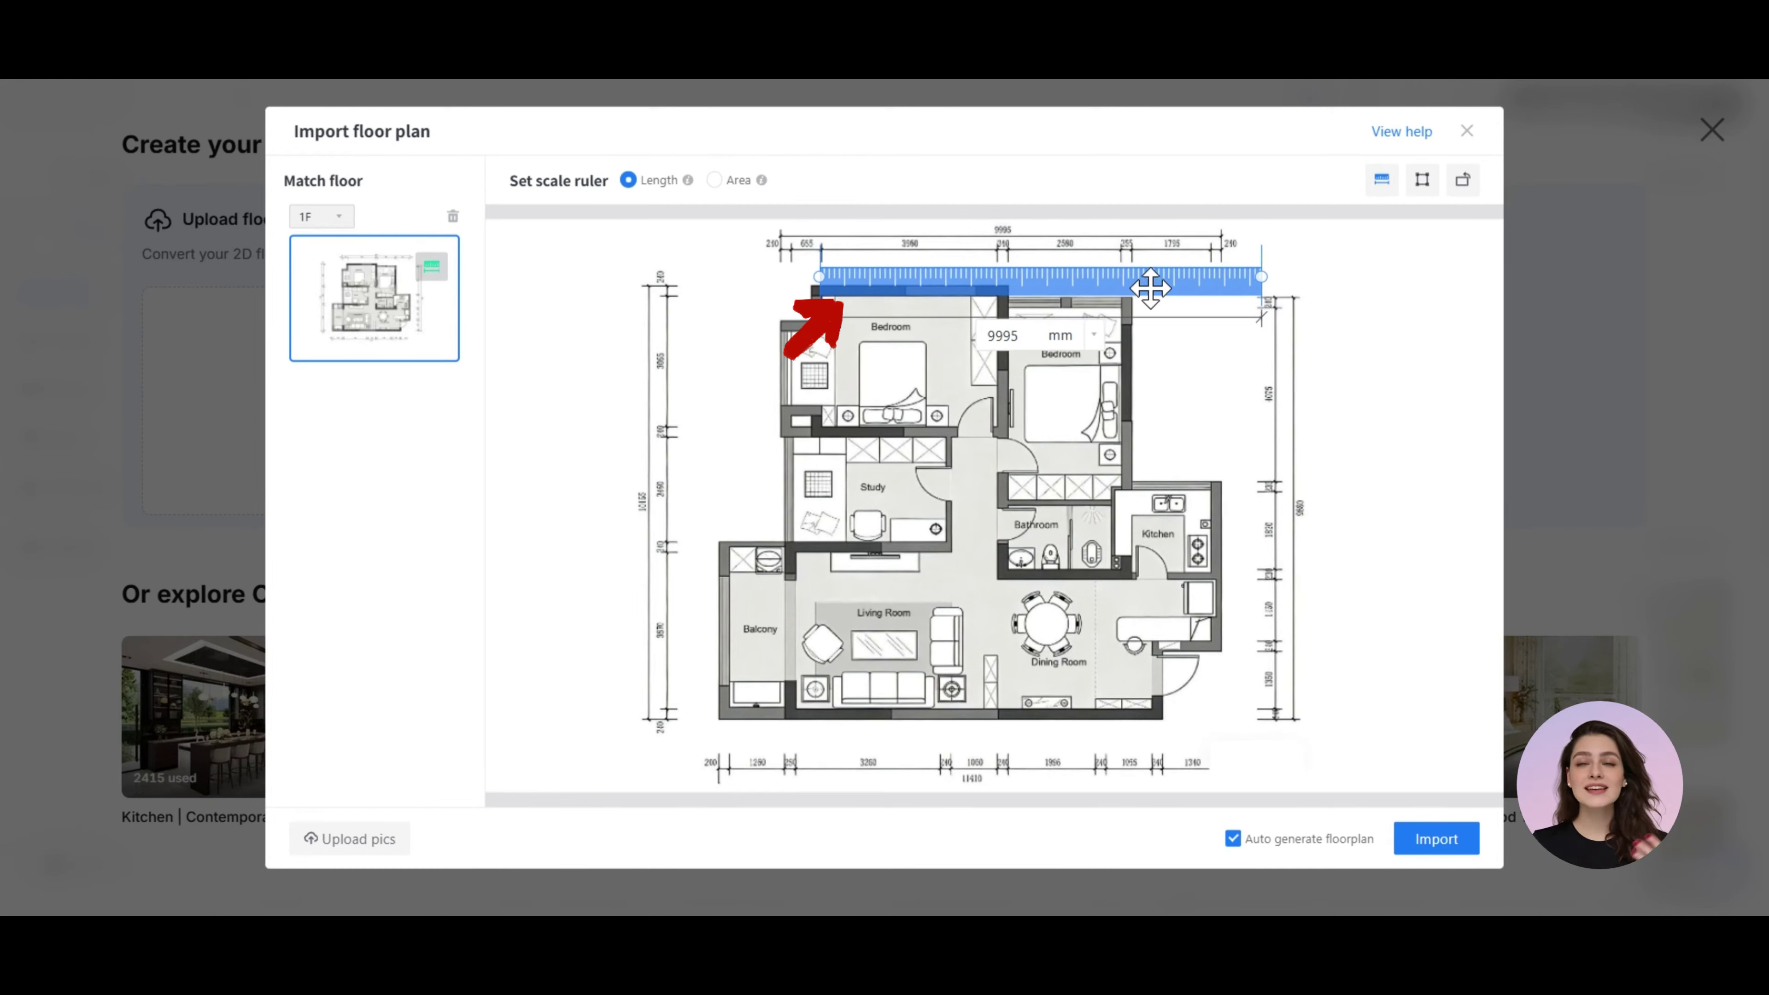
{"action": "left_click_drag", "start_coordinate": [1263, 282], "coordinate": [996, 276]}
{"action": "left_click", "coordinate": [958, 335]}
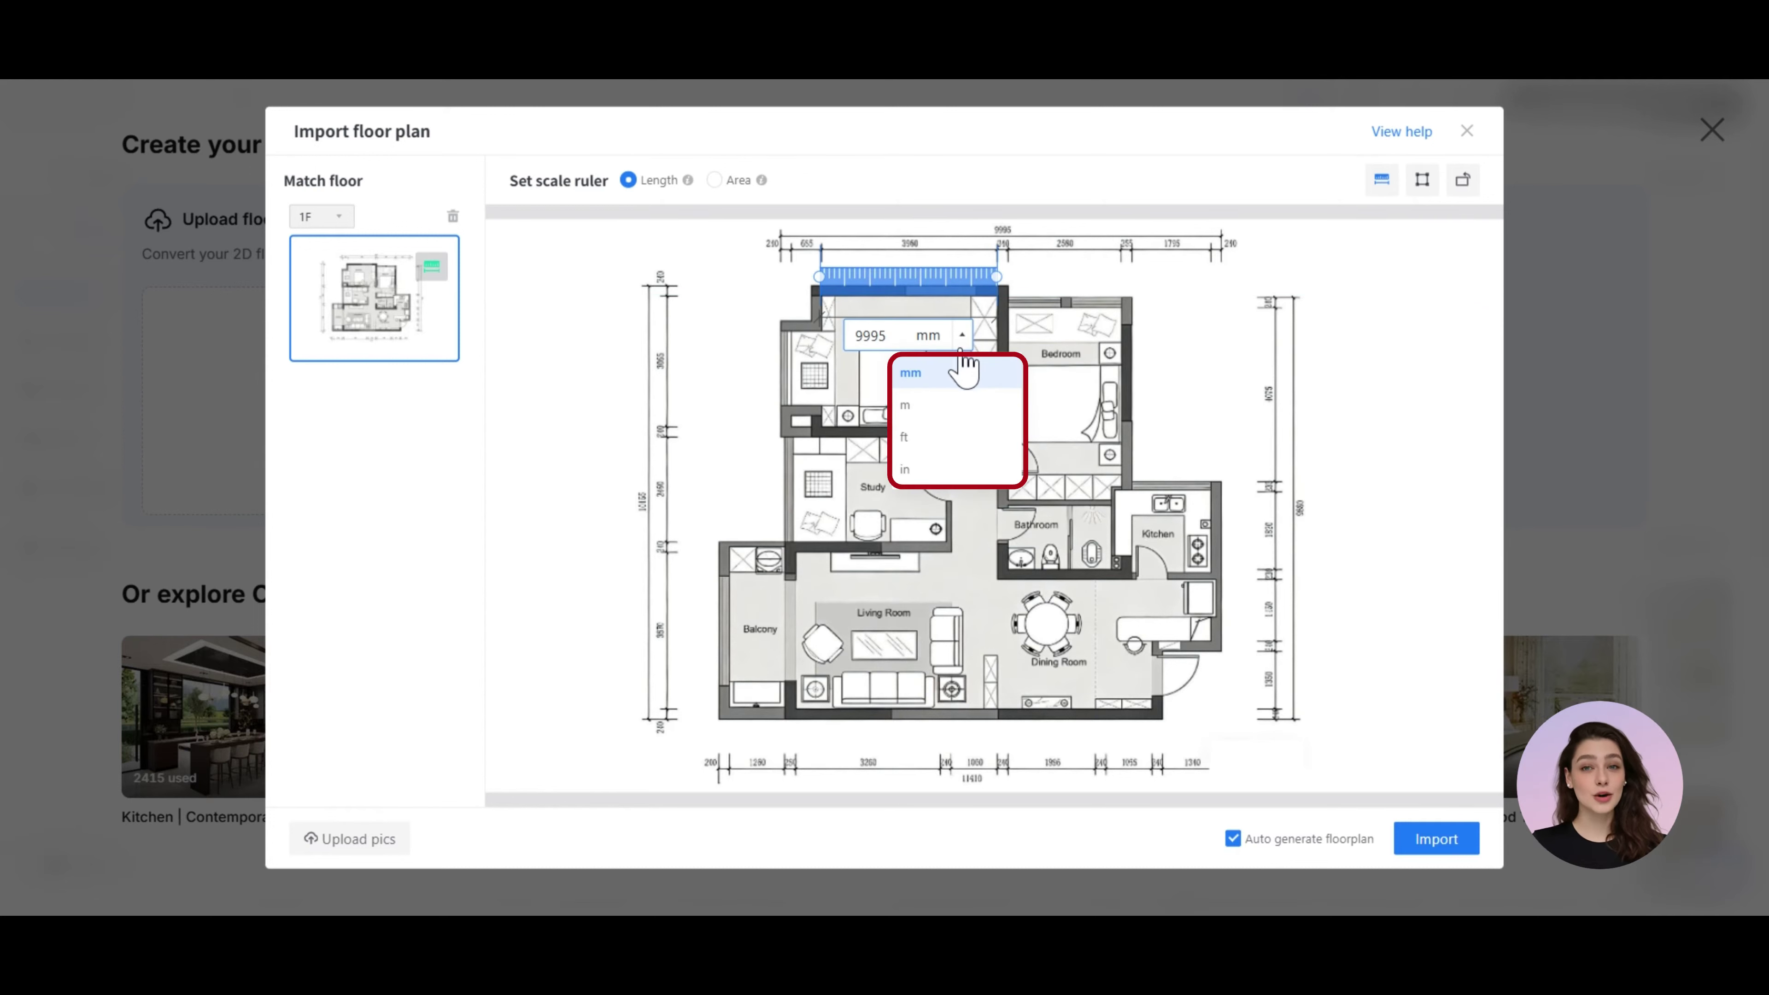
{"action": "left_click", "coordinate": [936, 377]}
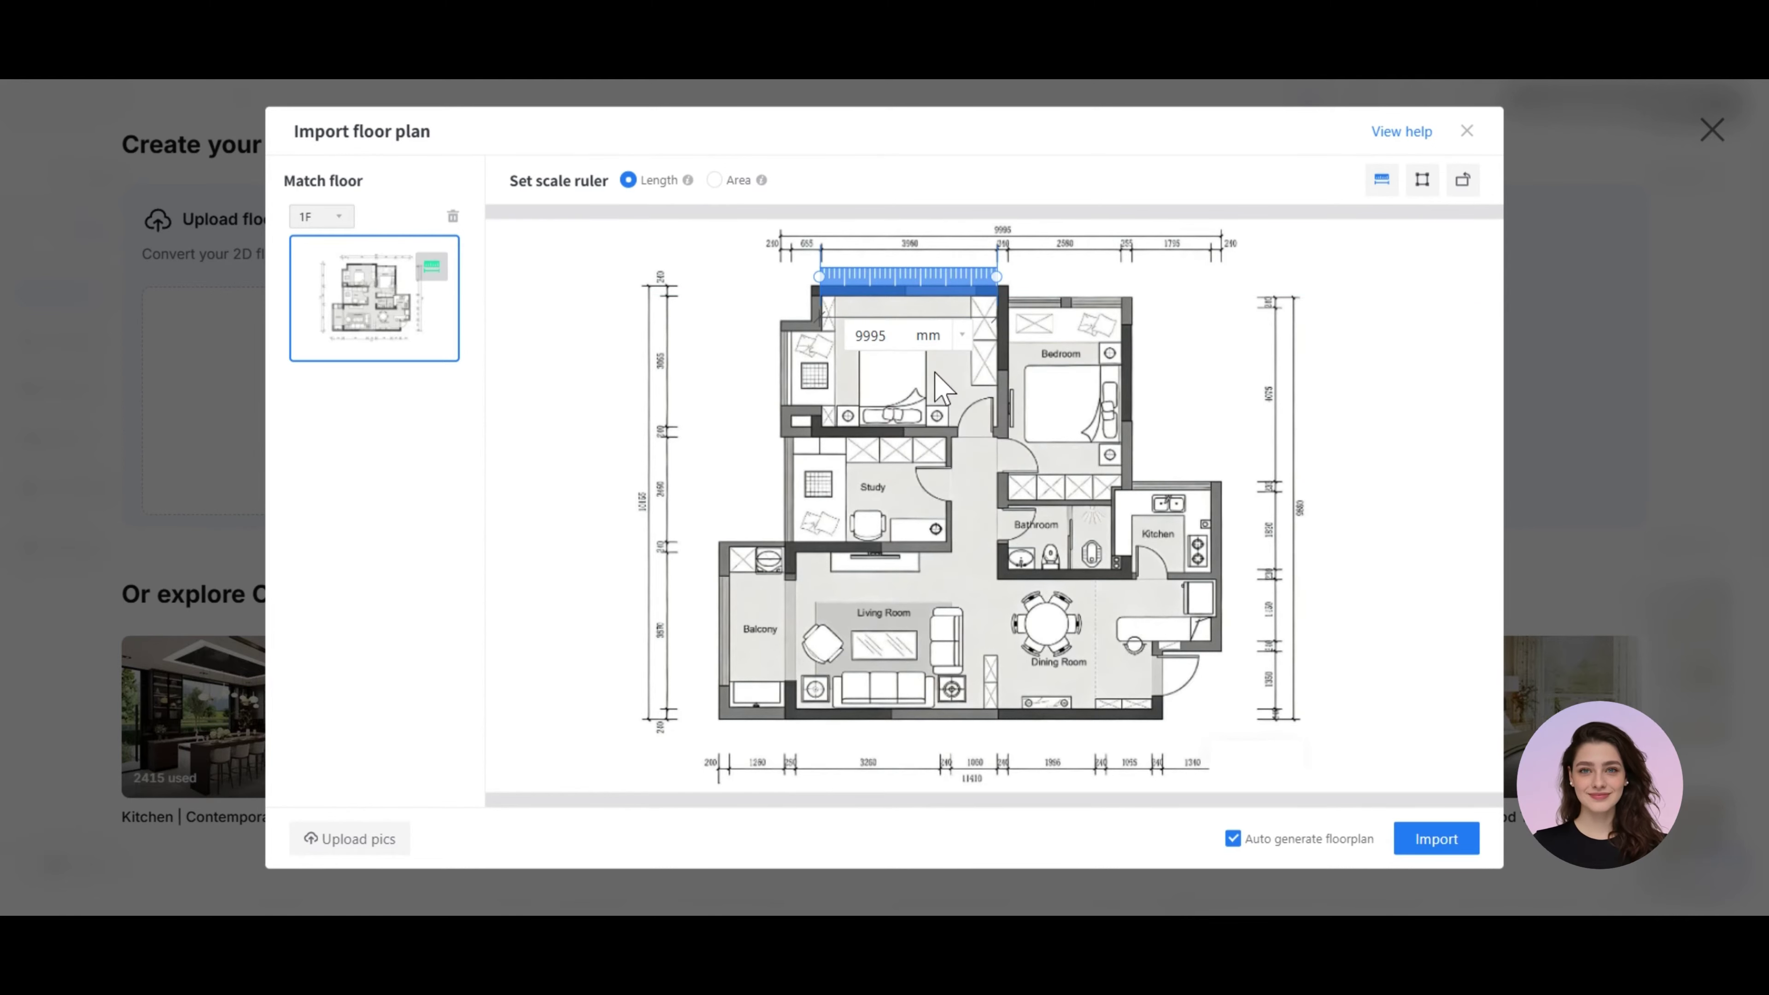
{"action": "left_click_drag", "start_coordinate": [889, 338], "coordinate": [869, 338]}
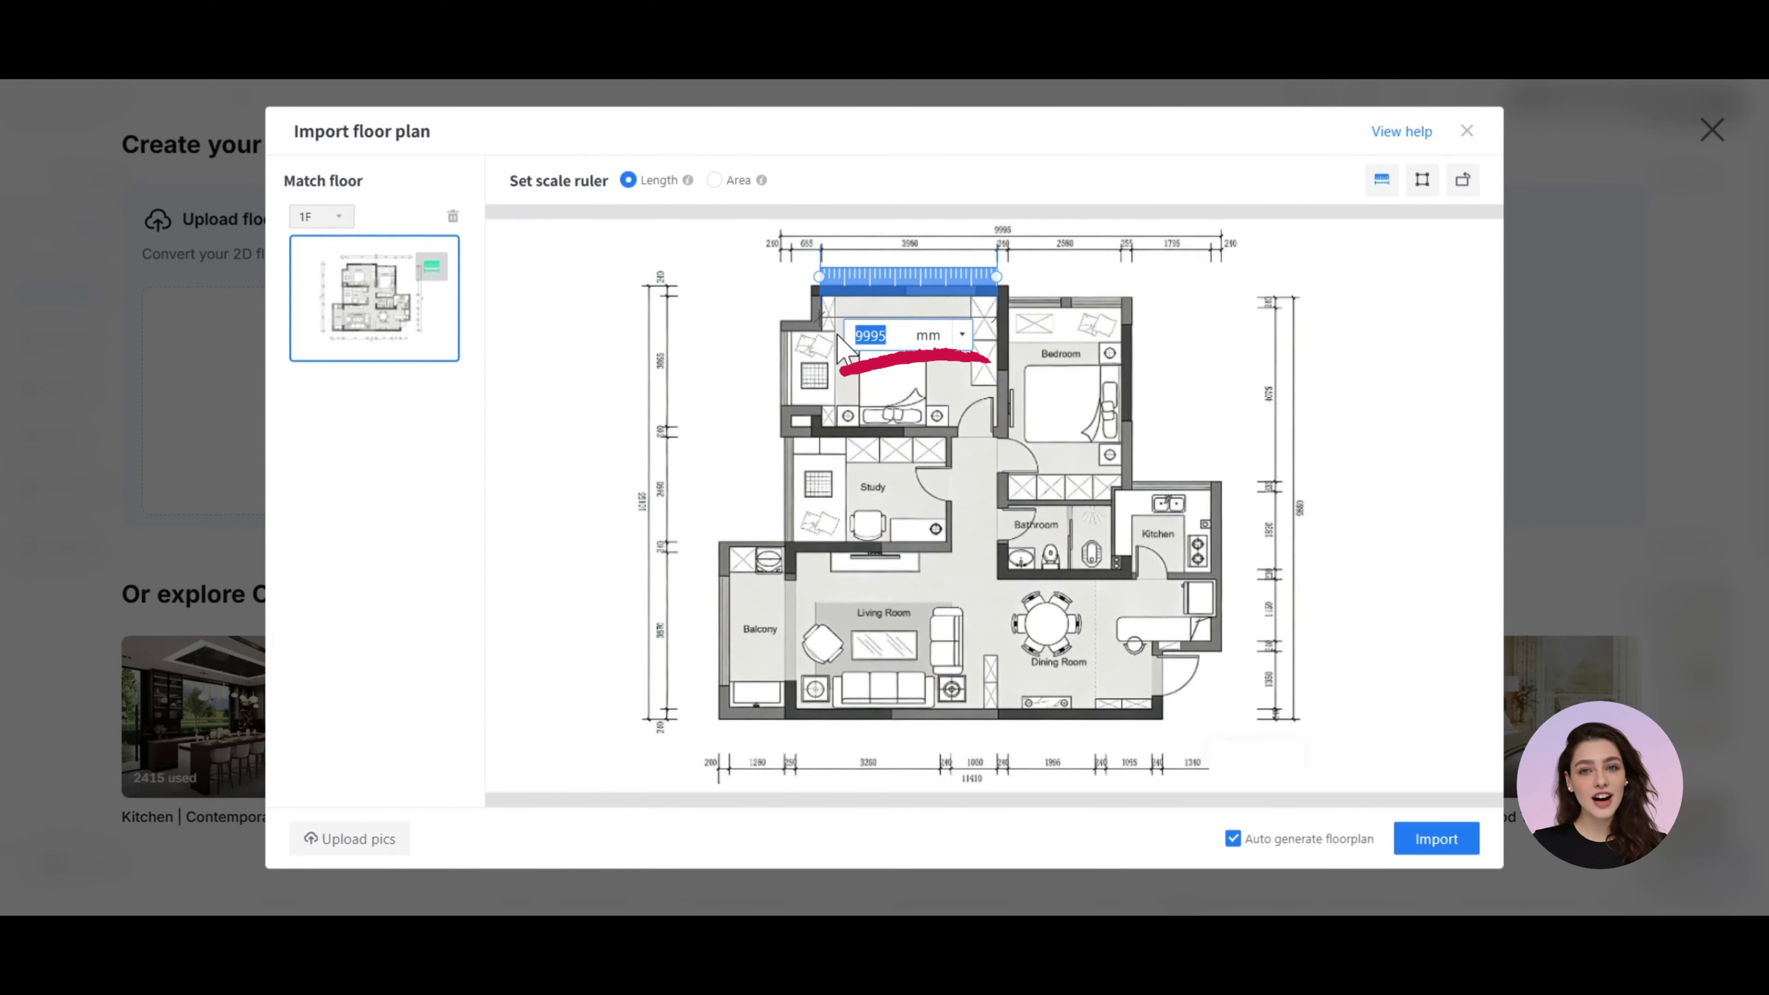
{"action": "type", "text": "3960"}
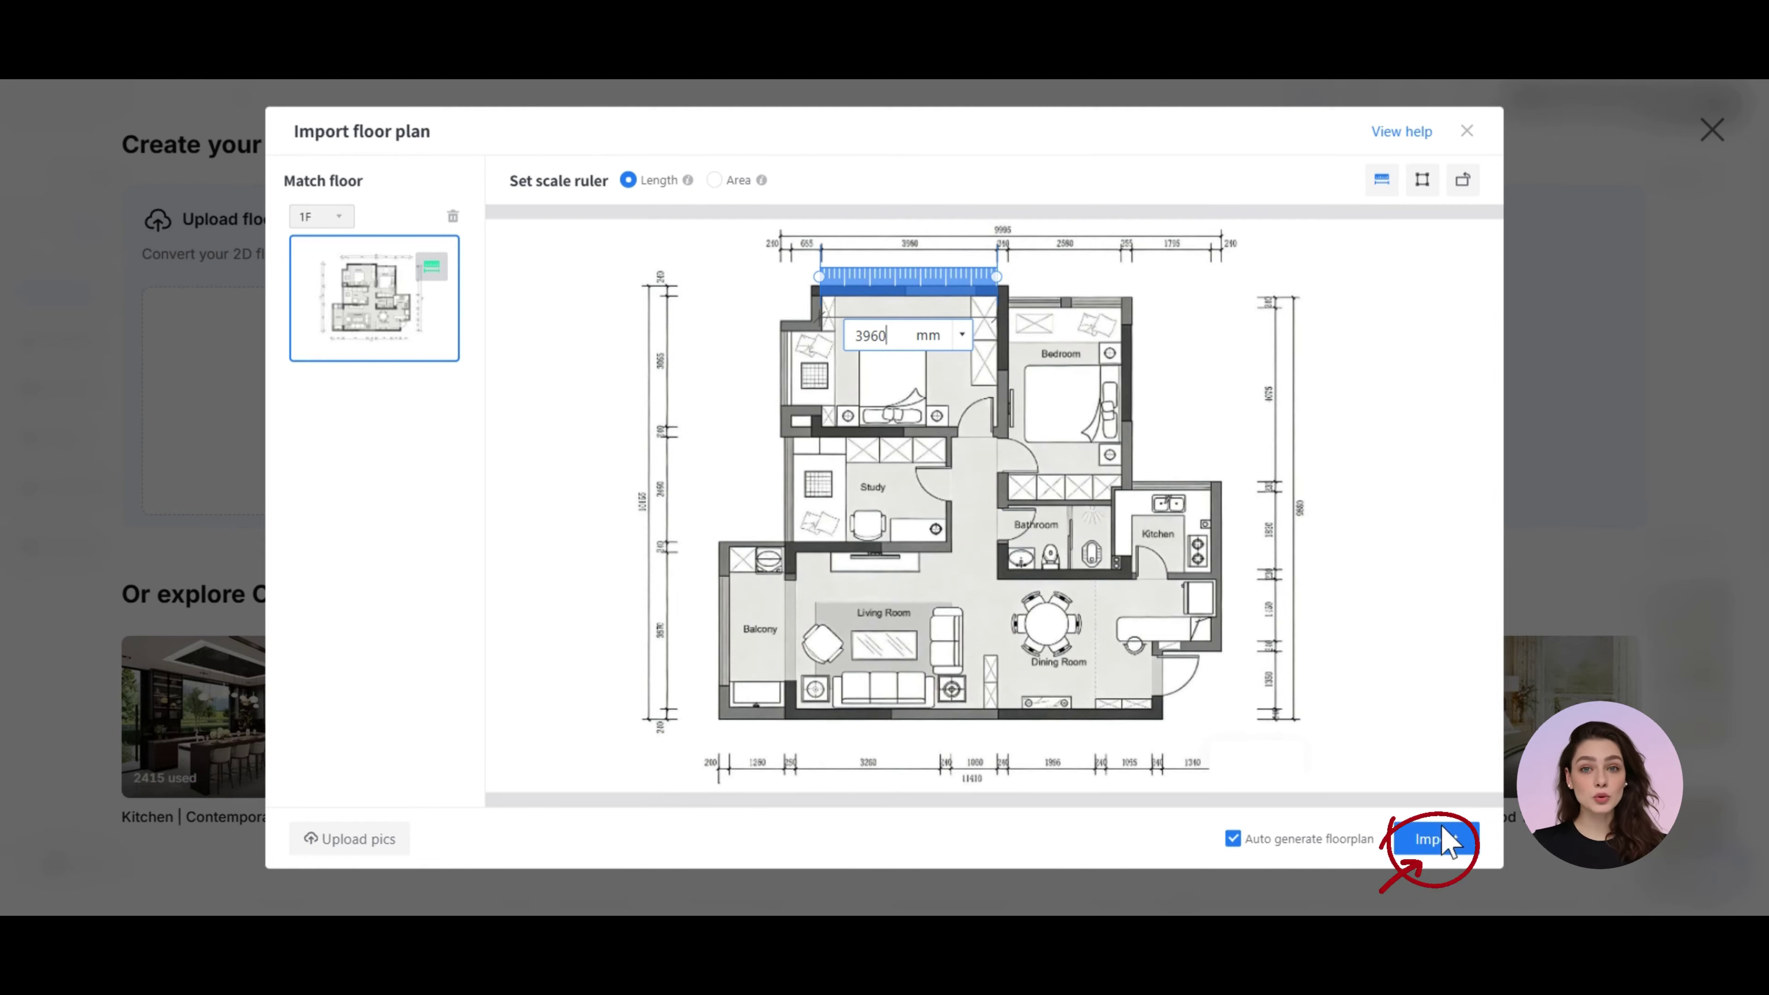
{"action": "left_click", "coordinate": [1442, 861]}
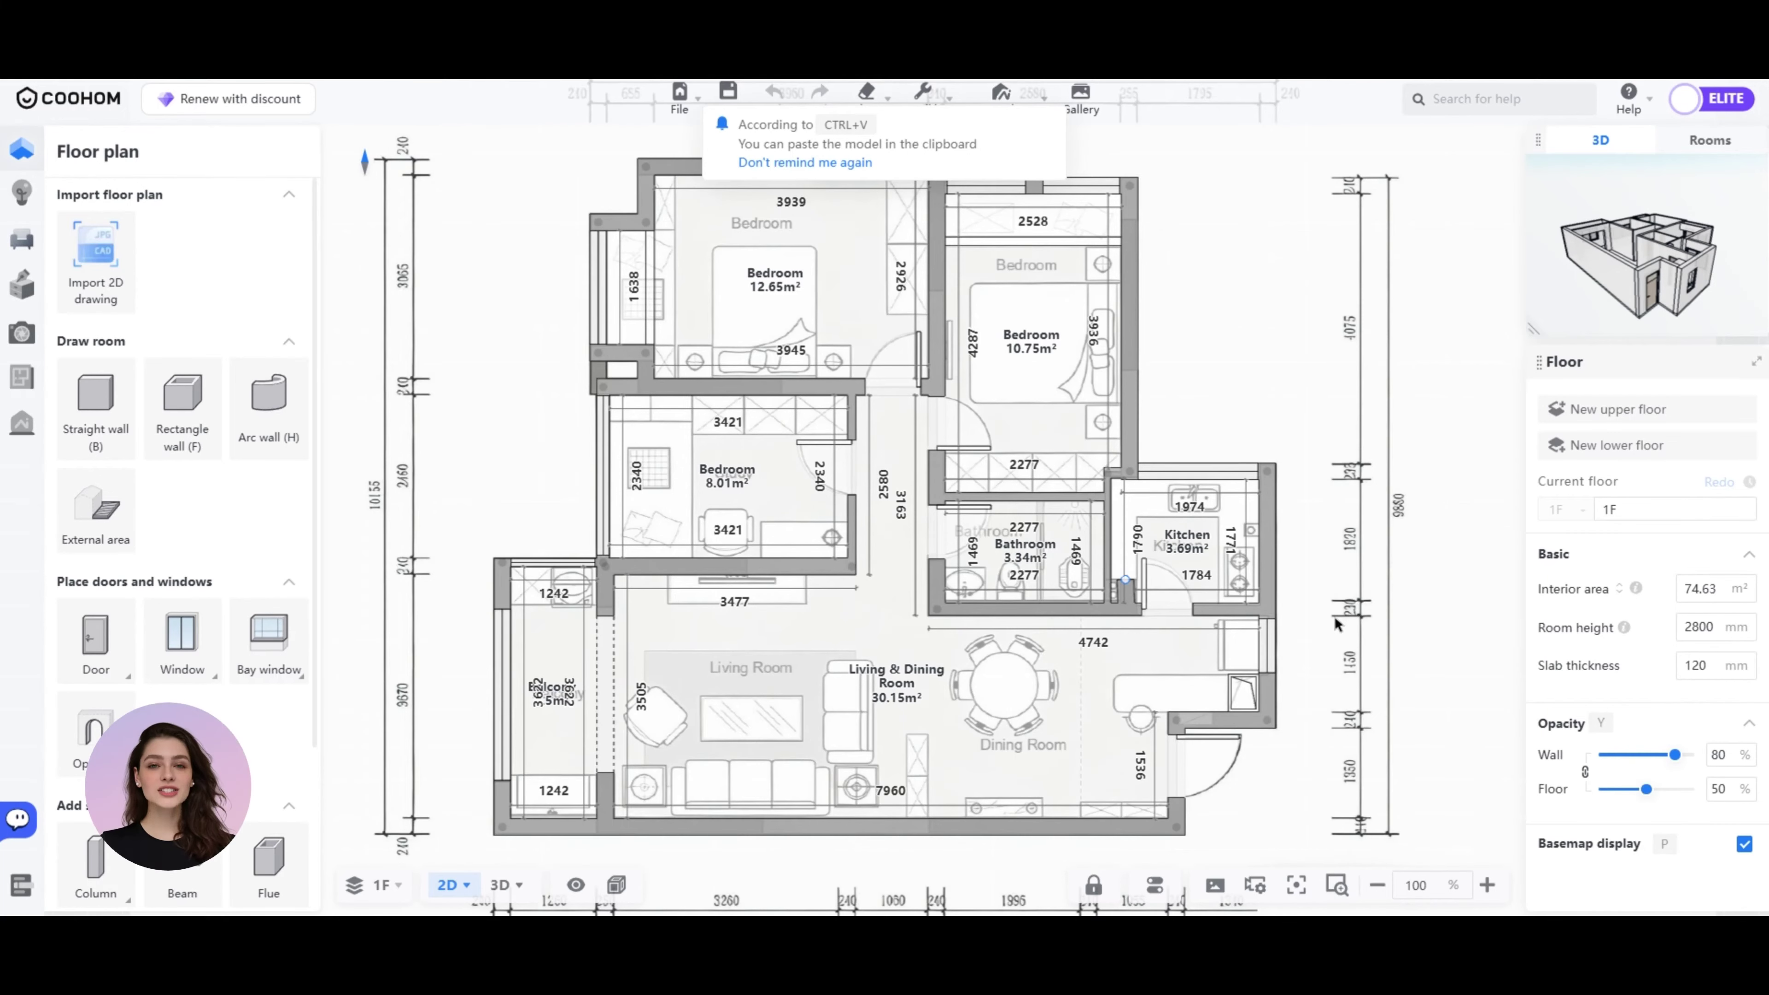
Adjust the wall and floor opacity together using synchronised adjustment.
{"action": "scroll", "coordinate": [1336, 625], "scroll_direction": "down", "scroll_amount": 2}
{"action": "scroll", "coordinate": [1336, 625], "scroll_direction": "down", "scroll_amount": 2}
{"action": "left_click_drag", "start_coordinate": [1335, 612], "coordinate": [1200, 604]}
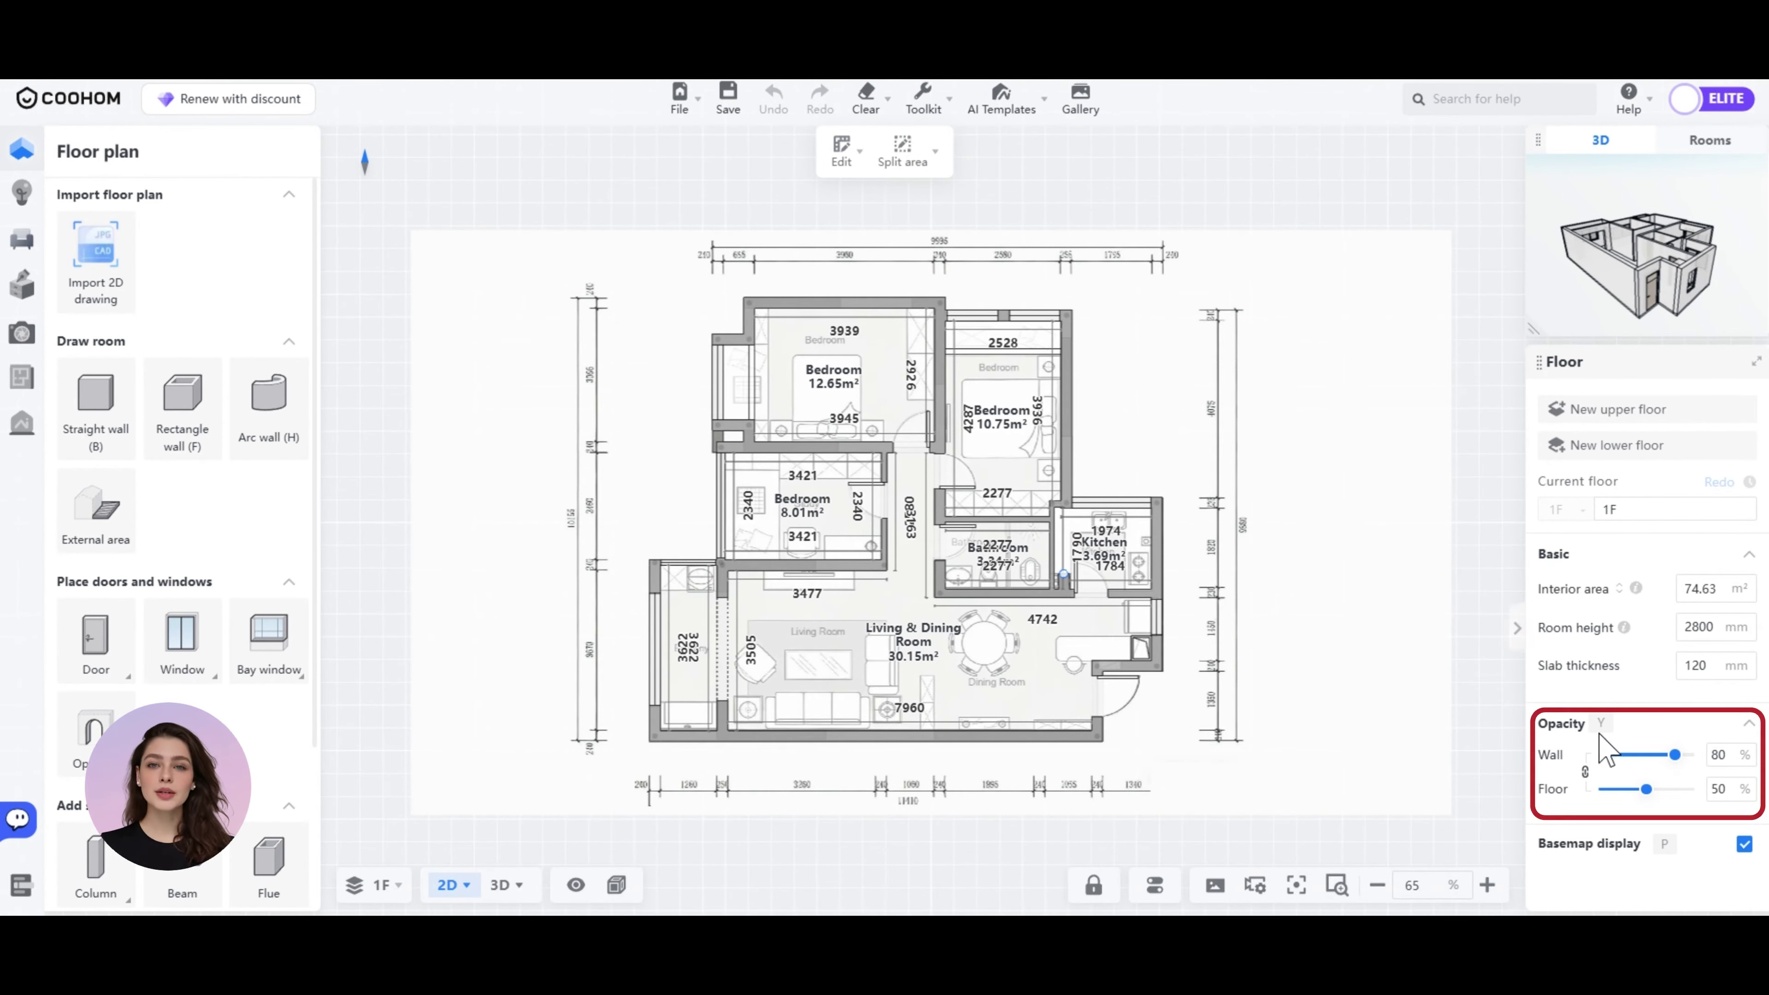
{"action": "mouse_move", "coordinate": [1675, 756]}
{"action": "left_mouse_down"}
{"action": "mouse_move", "coordinate": [1620, 767]}
{"action": "mouse_move", "coordinate": [1707, 767]}
{"action": "mouse_move", "coordinate": [1601, 766]}
{"action": "mouse_move", "coordinate": [1686, 768]}
{"action": "mouse_move", "coordinate": [1643, 766]}
{"action": "left_mouse_up"}
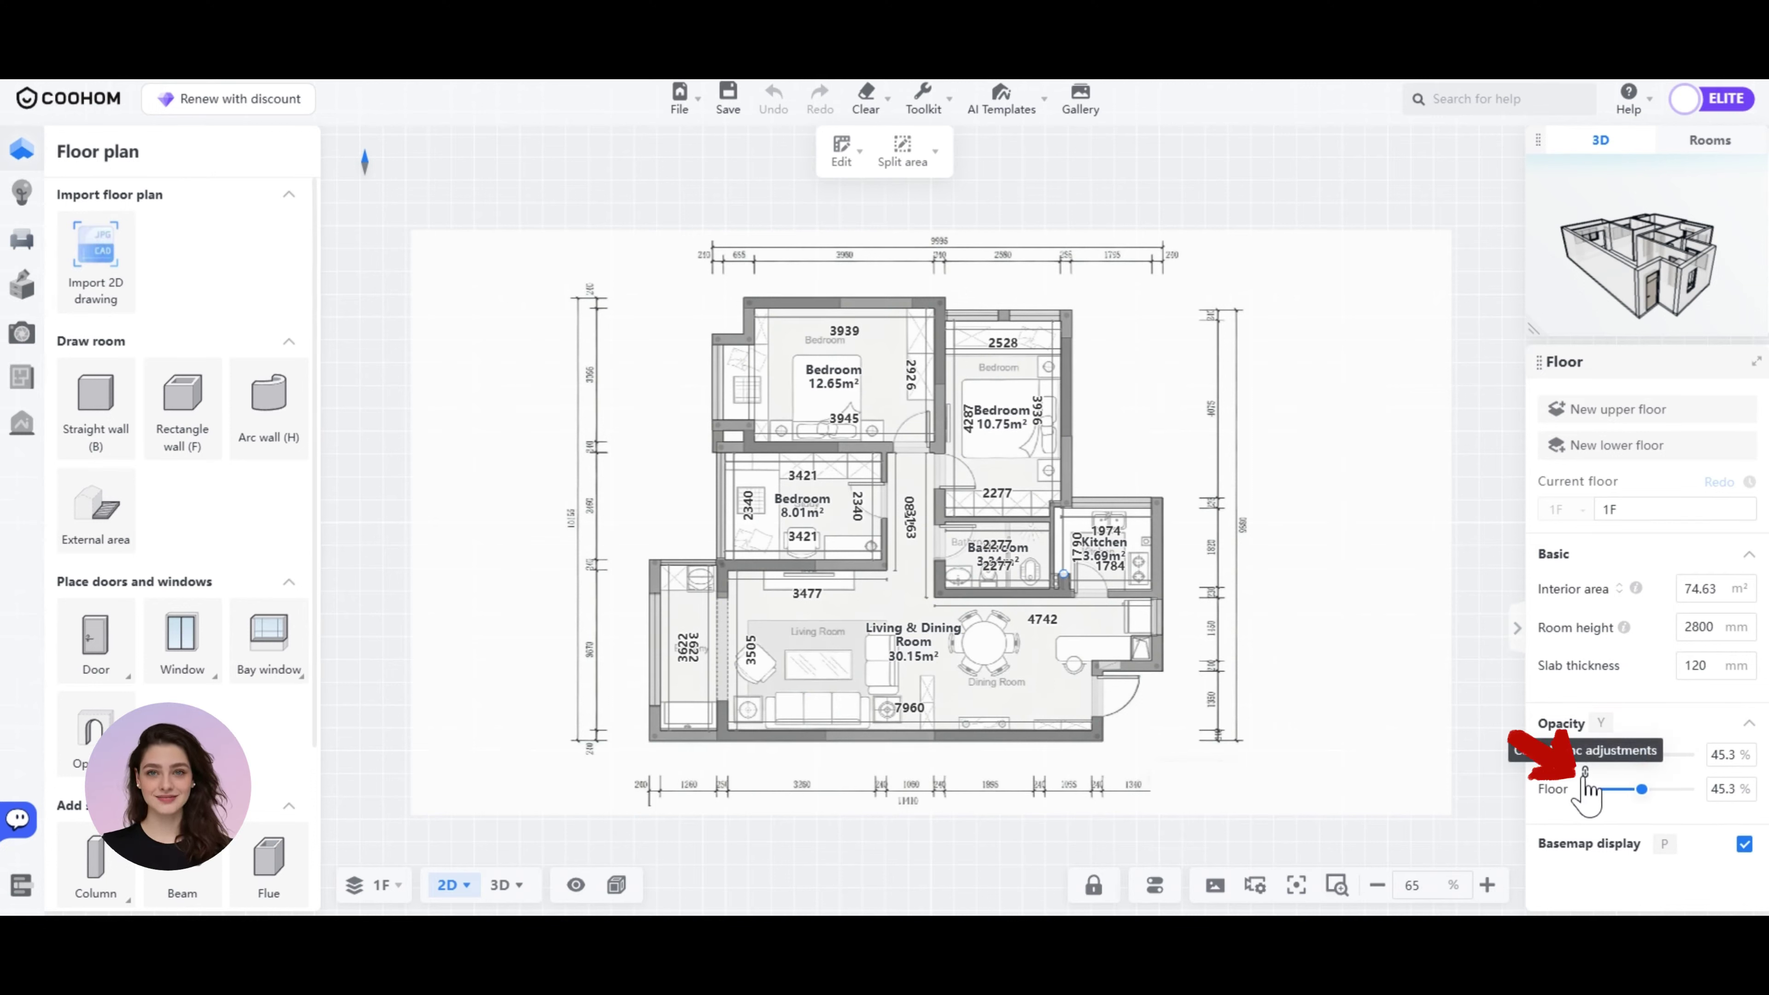
{"action": "mouse_move", "coordinate": [1643, 755]}
{"action": "left_mouse_down"}
{"action": "mouse_move", "coordinate": [1706, 767]}
{"action": "mouse_move", "coordinate": [1649, 763]}
{"action": "left_mouse_up"}
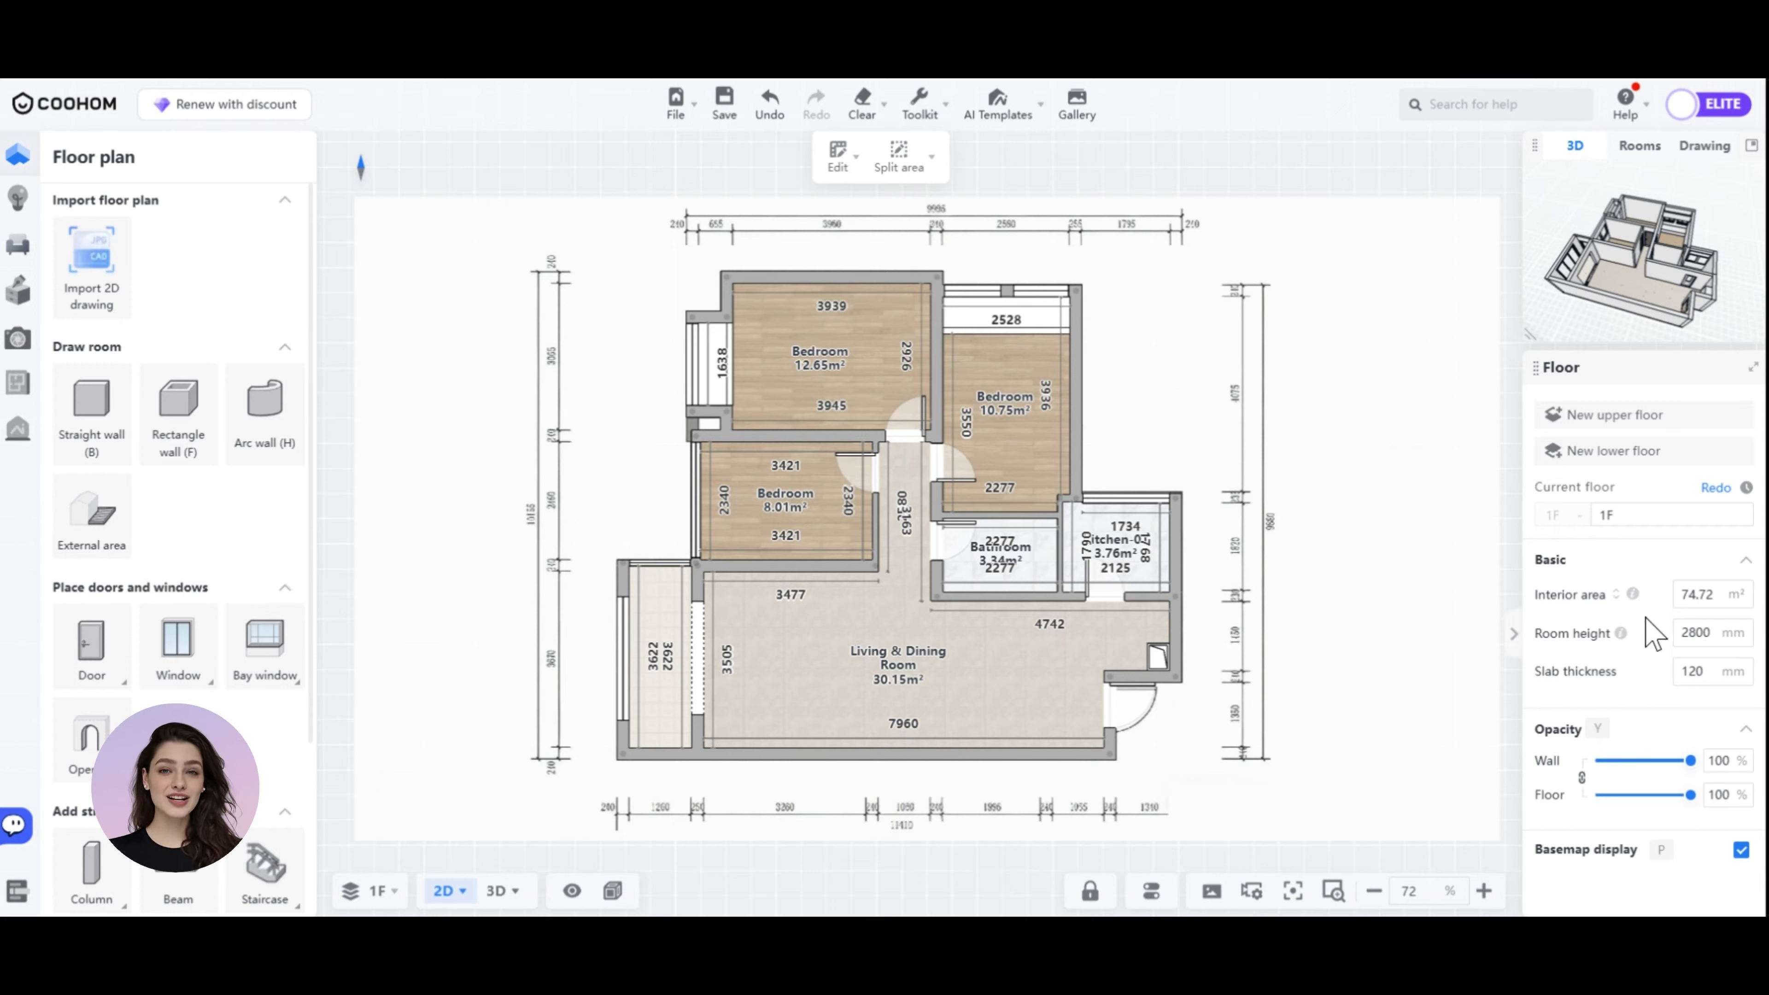
Set the first floor's room height to 3000 mm.
{"action": "left_click", "coordinate": [1708, 631]}
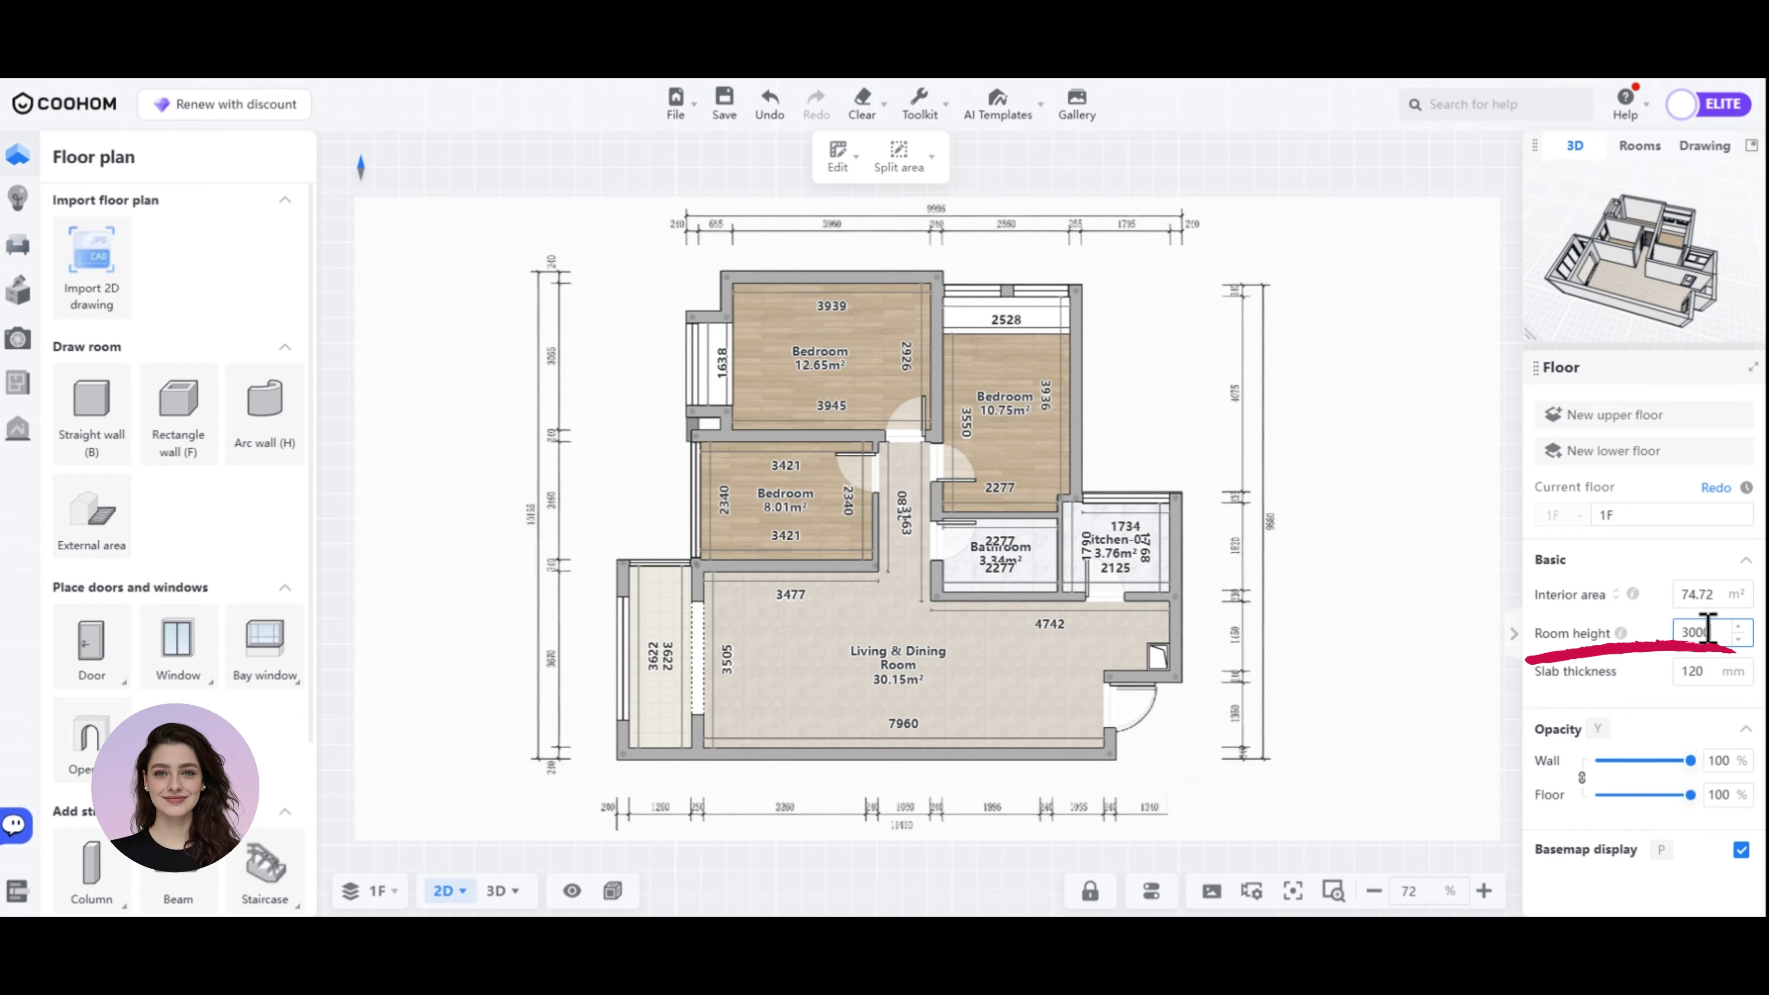
{"action": "type", "text": "3000"}
{"action": "key", "text": "Return"}
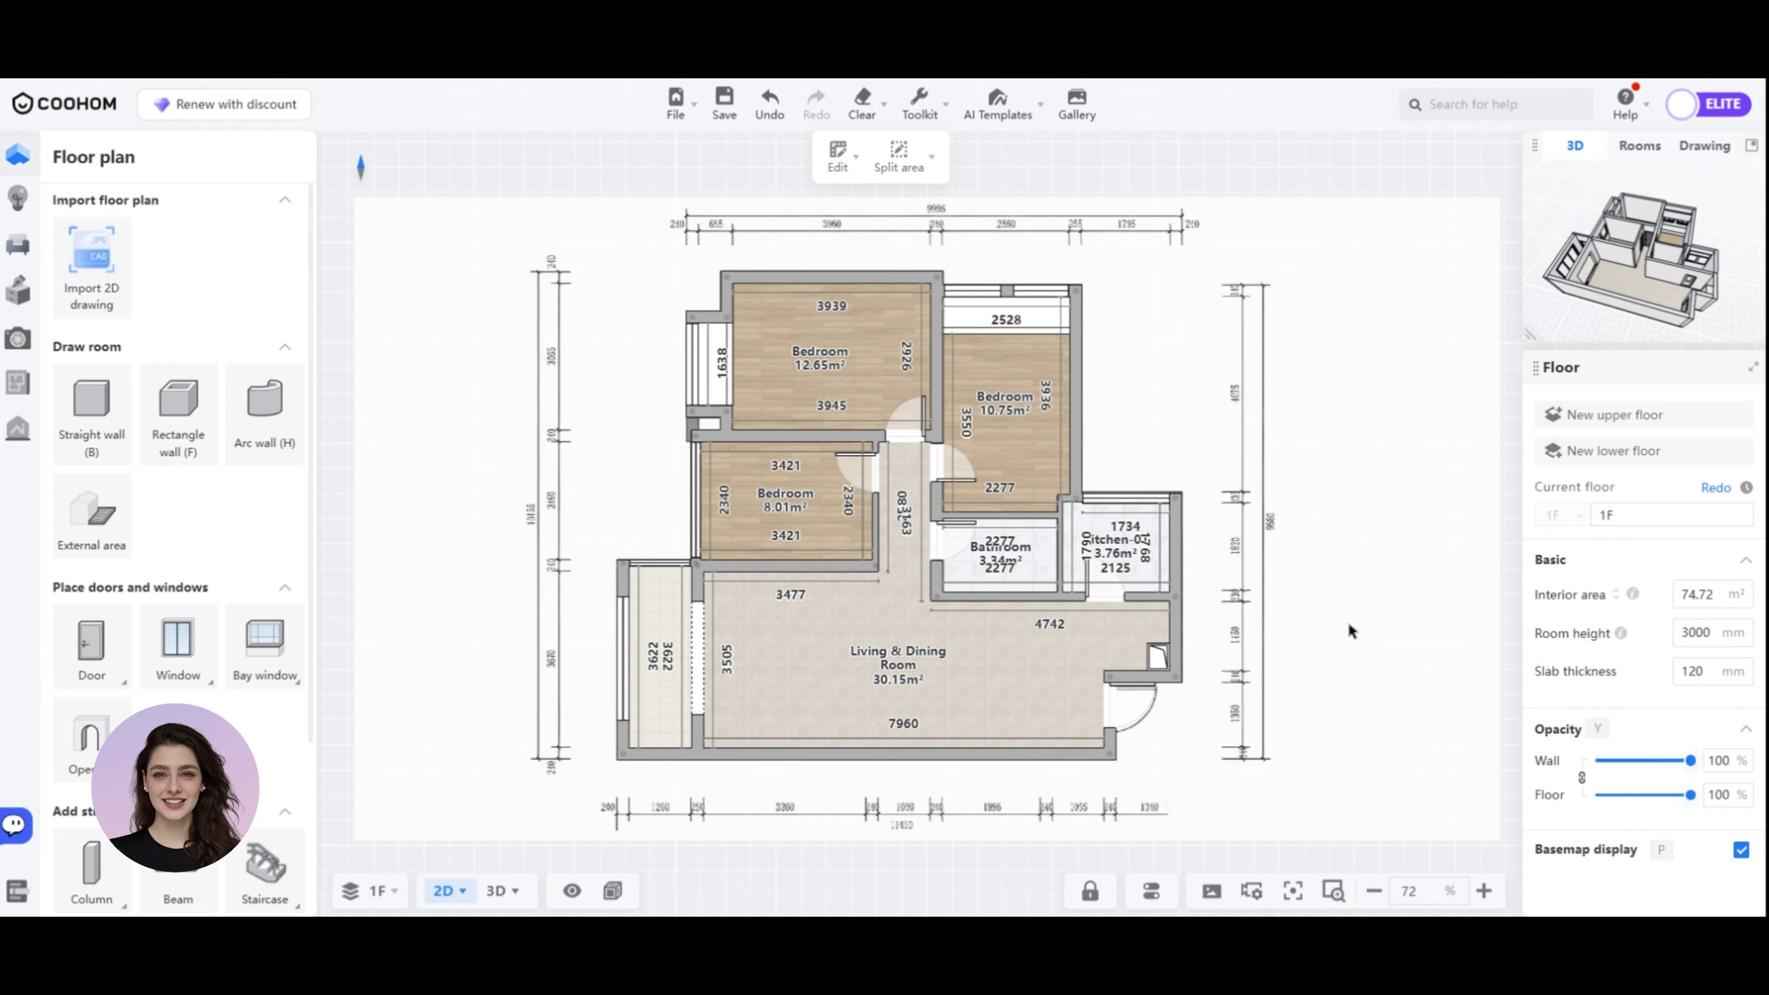
Add a new upper floor named 2F, located directly above the current one, with the structure copied.
{"action": "left_click", "coordinate": [1628, 416]}
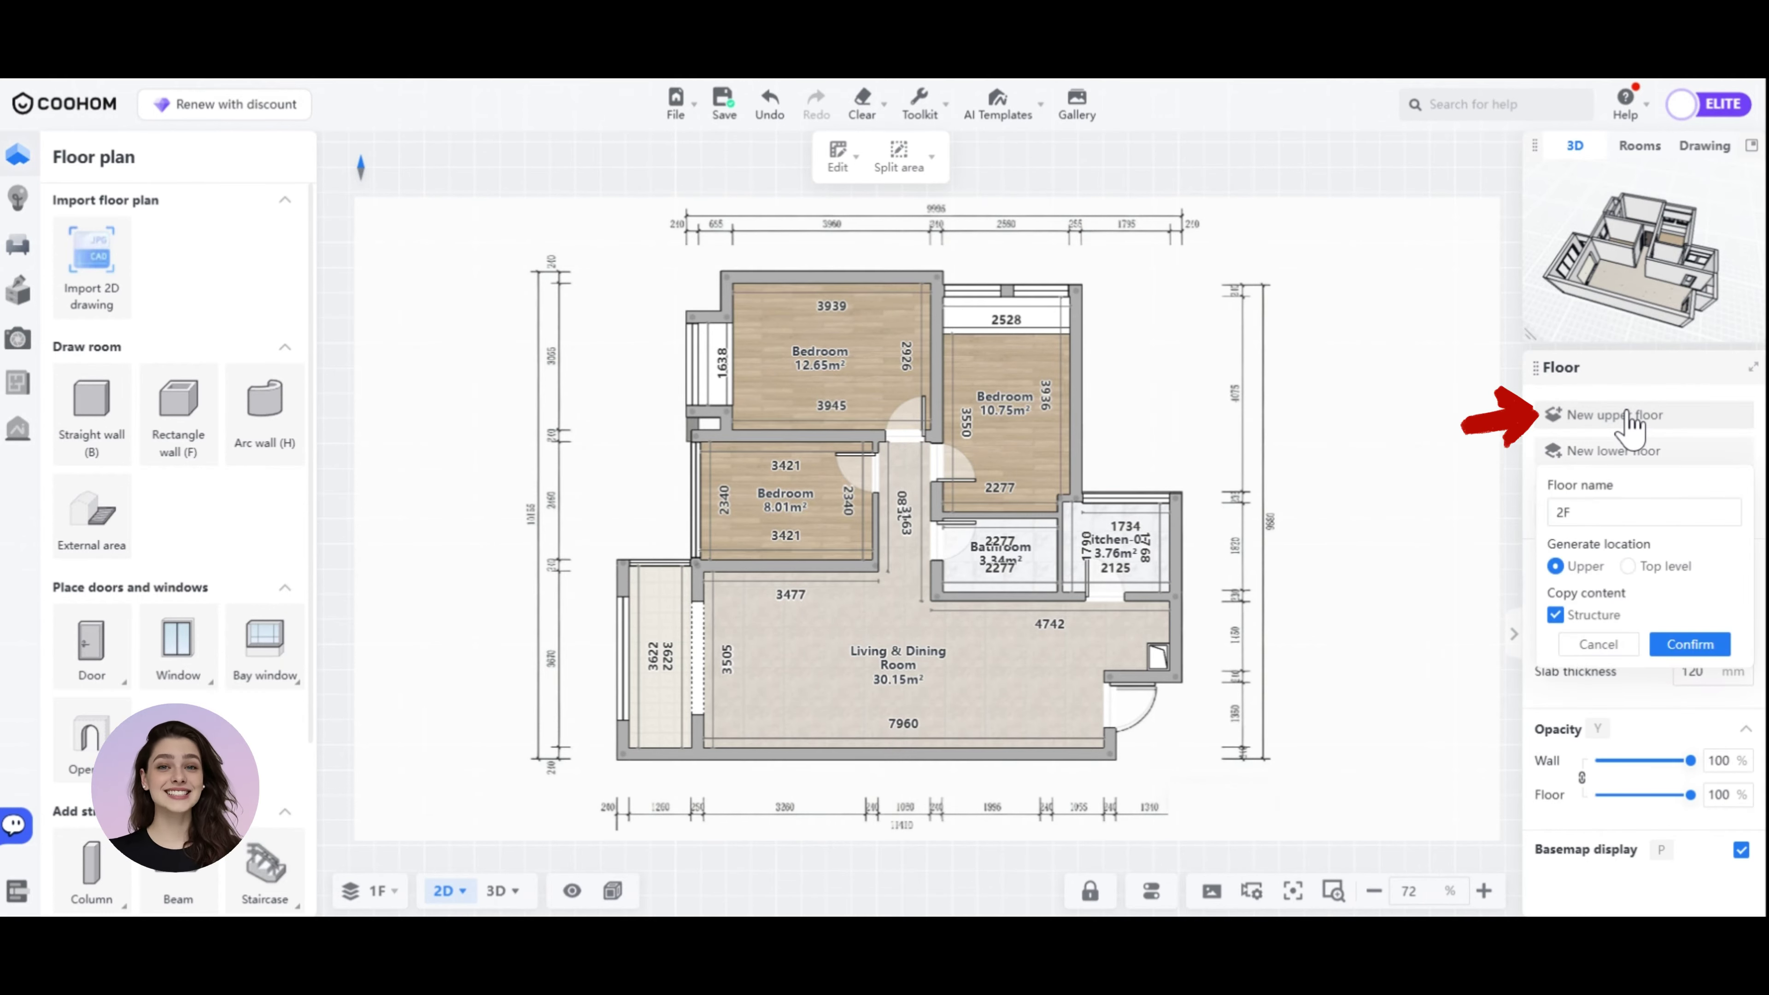
{"action": "left_click", "coordinate": [1604, 511]}
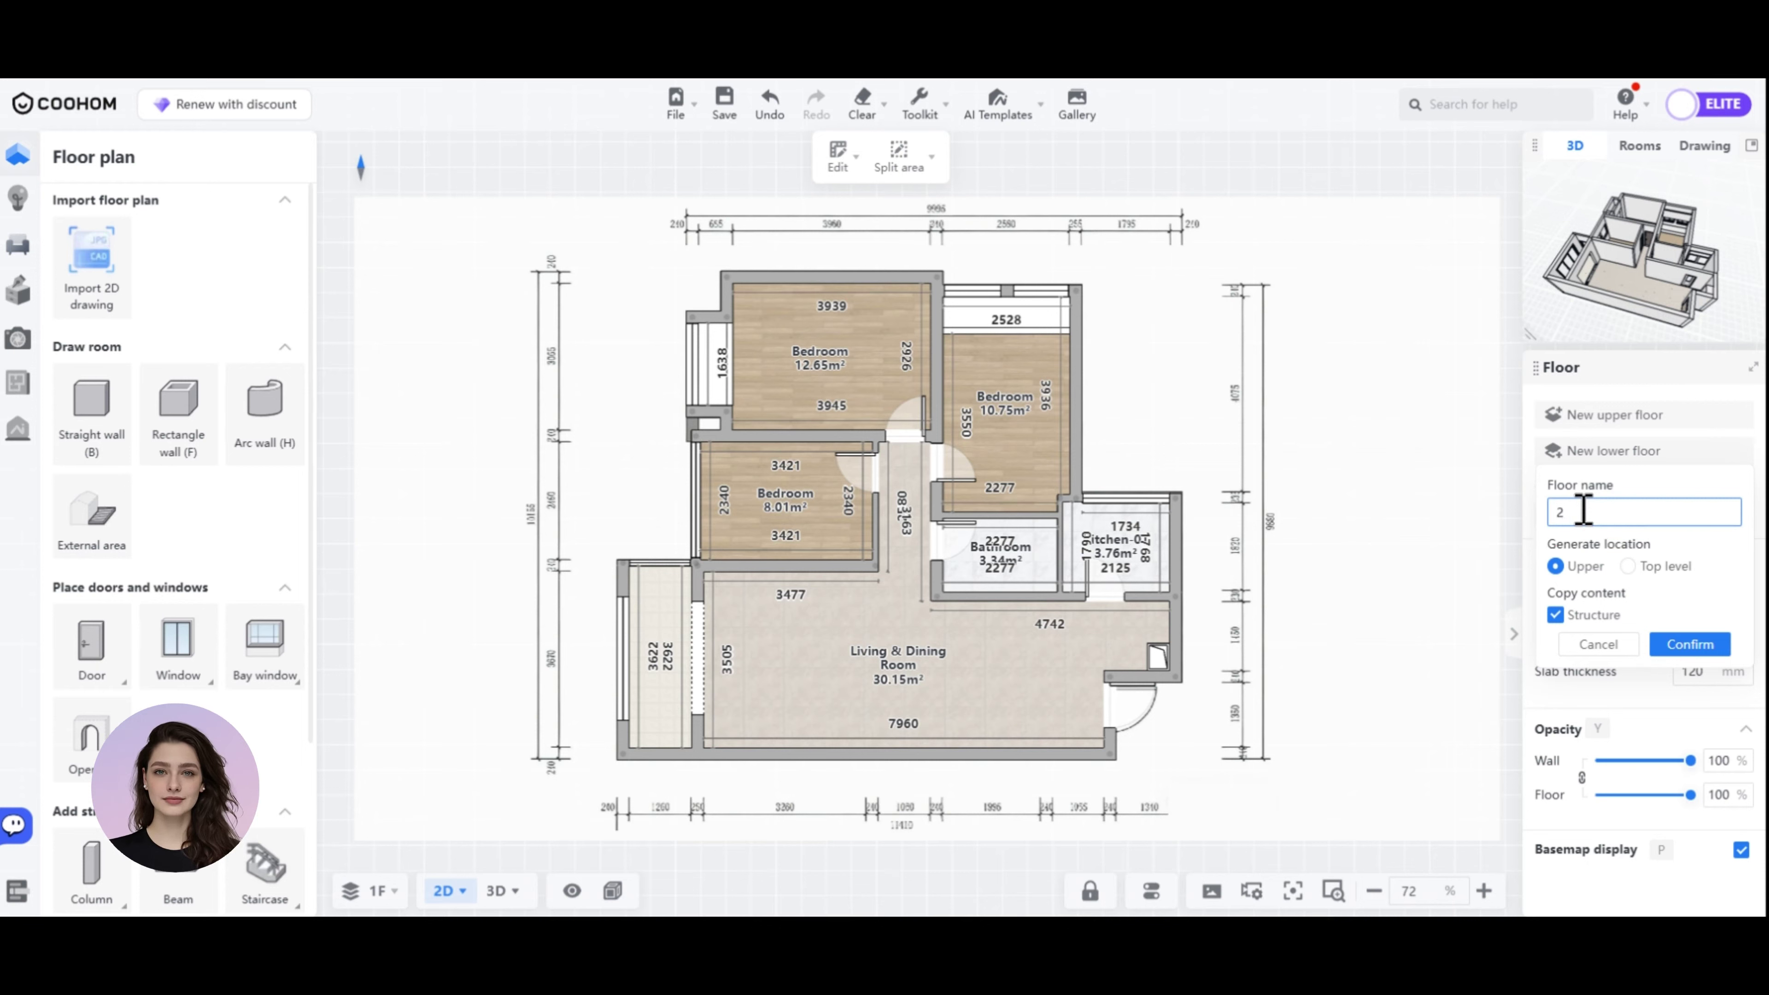
{"action": "left_click", "coordinate": [1629, 567]}
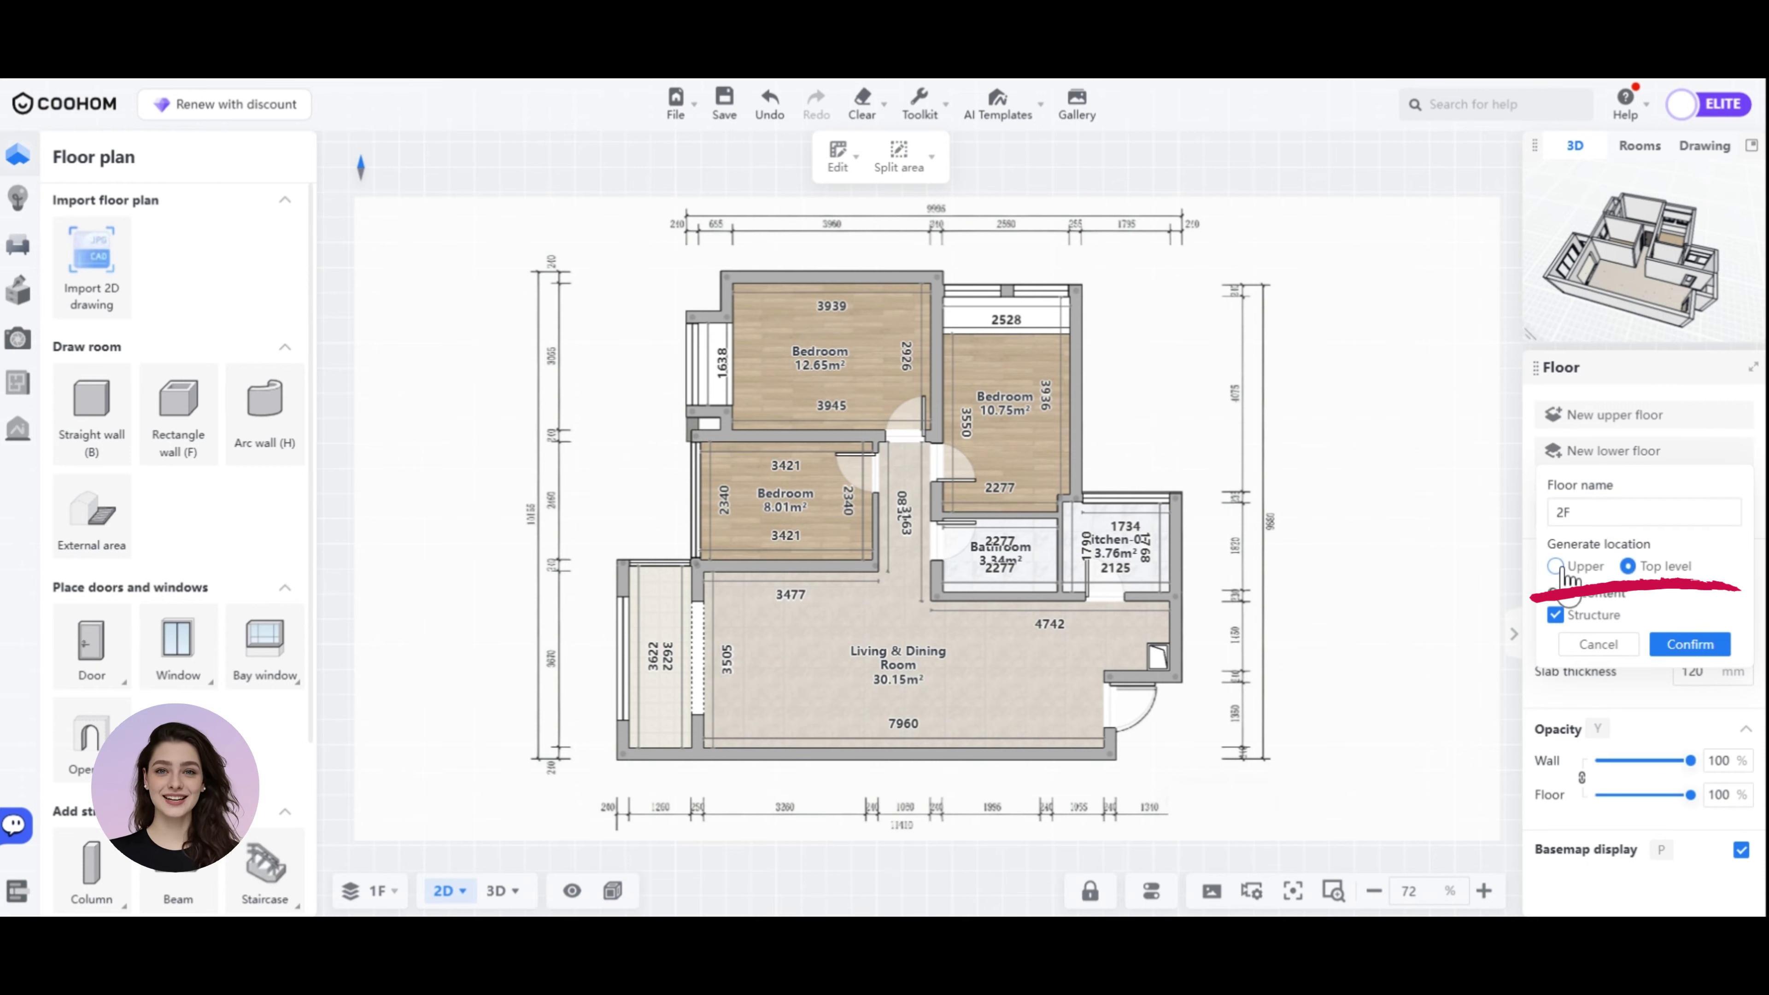
{"action": "left_click", "coordinate": [1556, 614]}
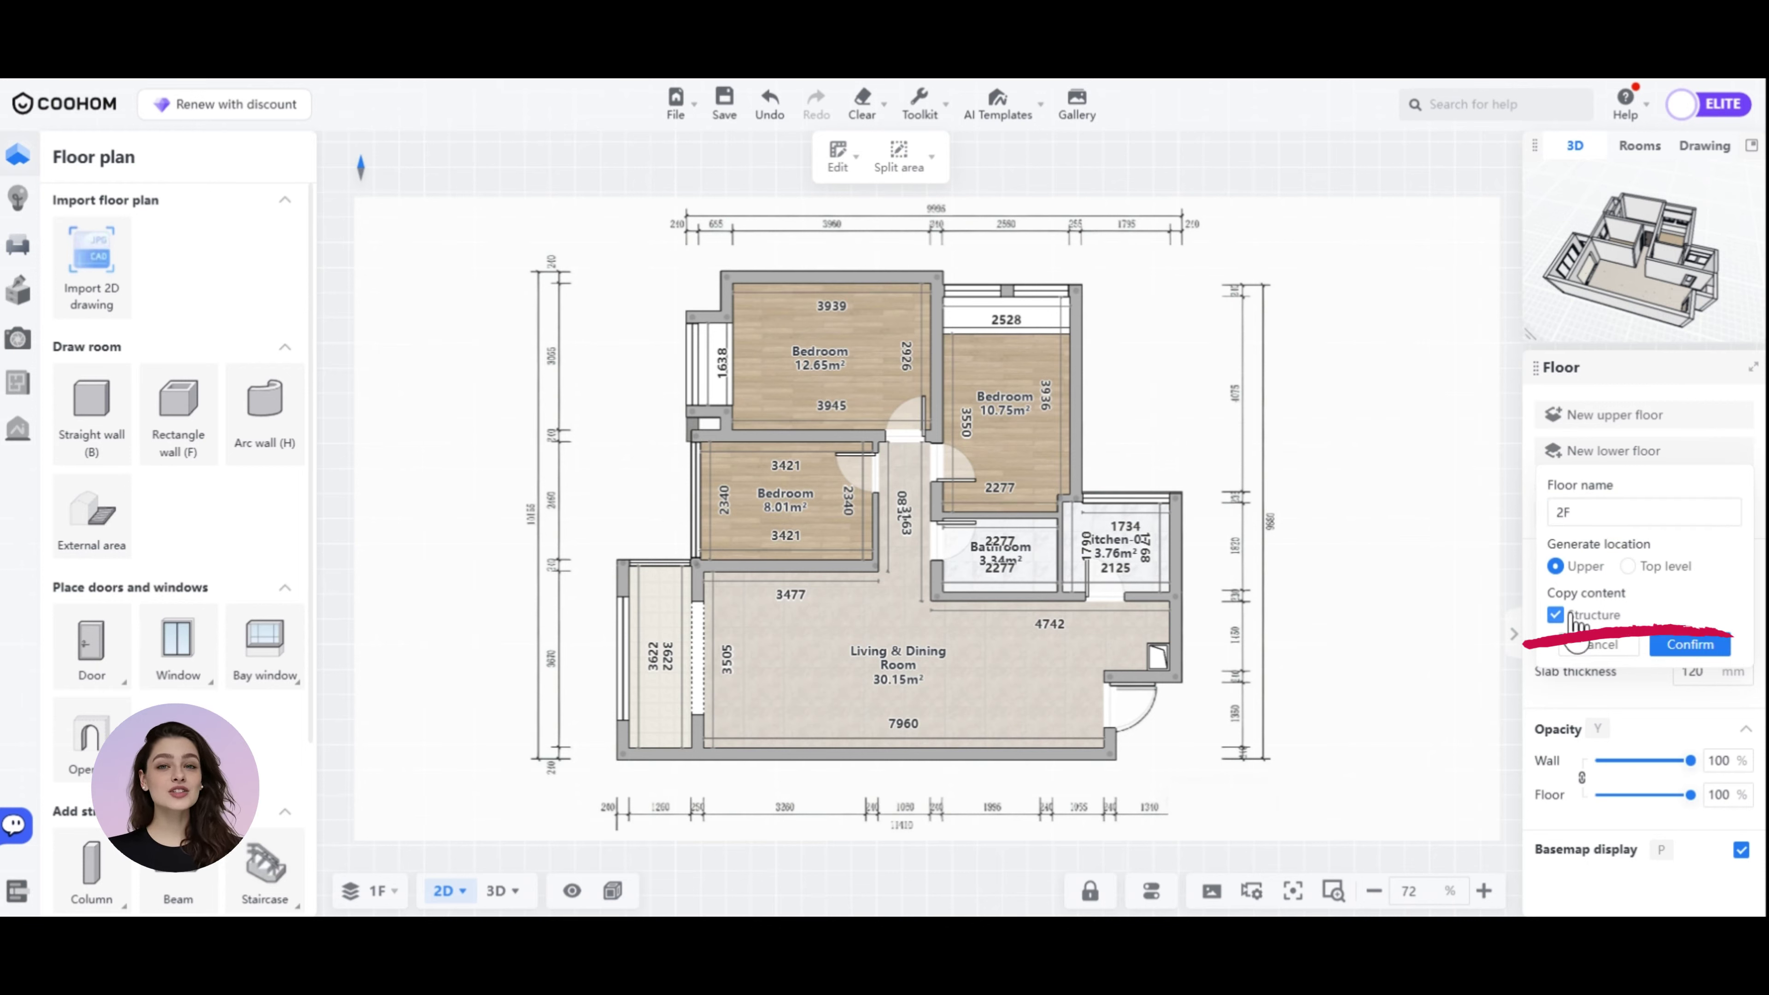
{"action": "left_click", "coordinate": [1555, 616]}
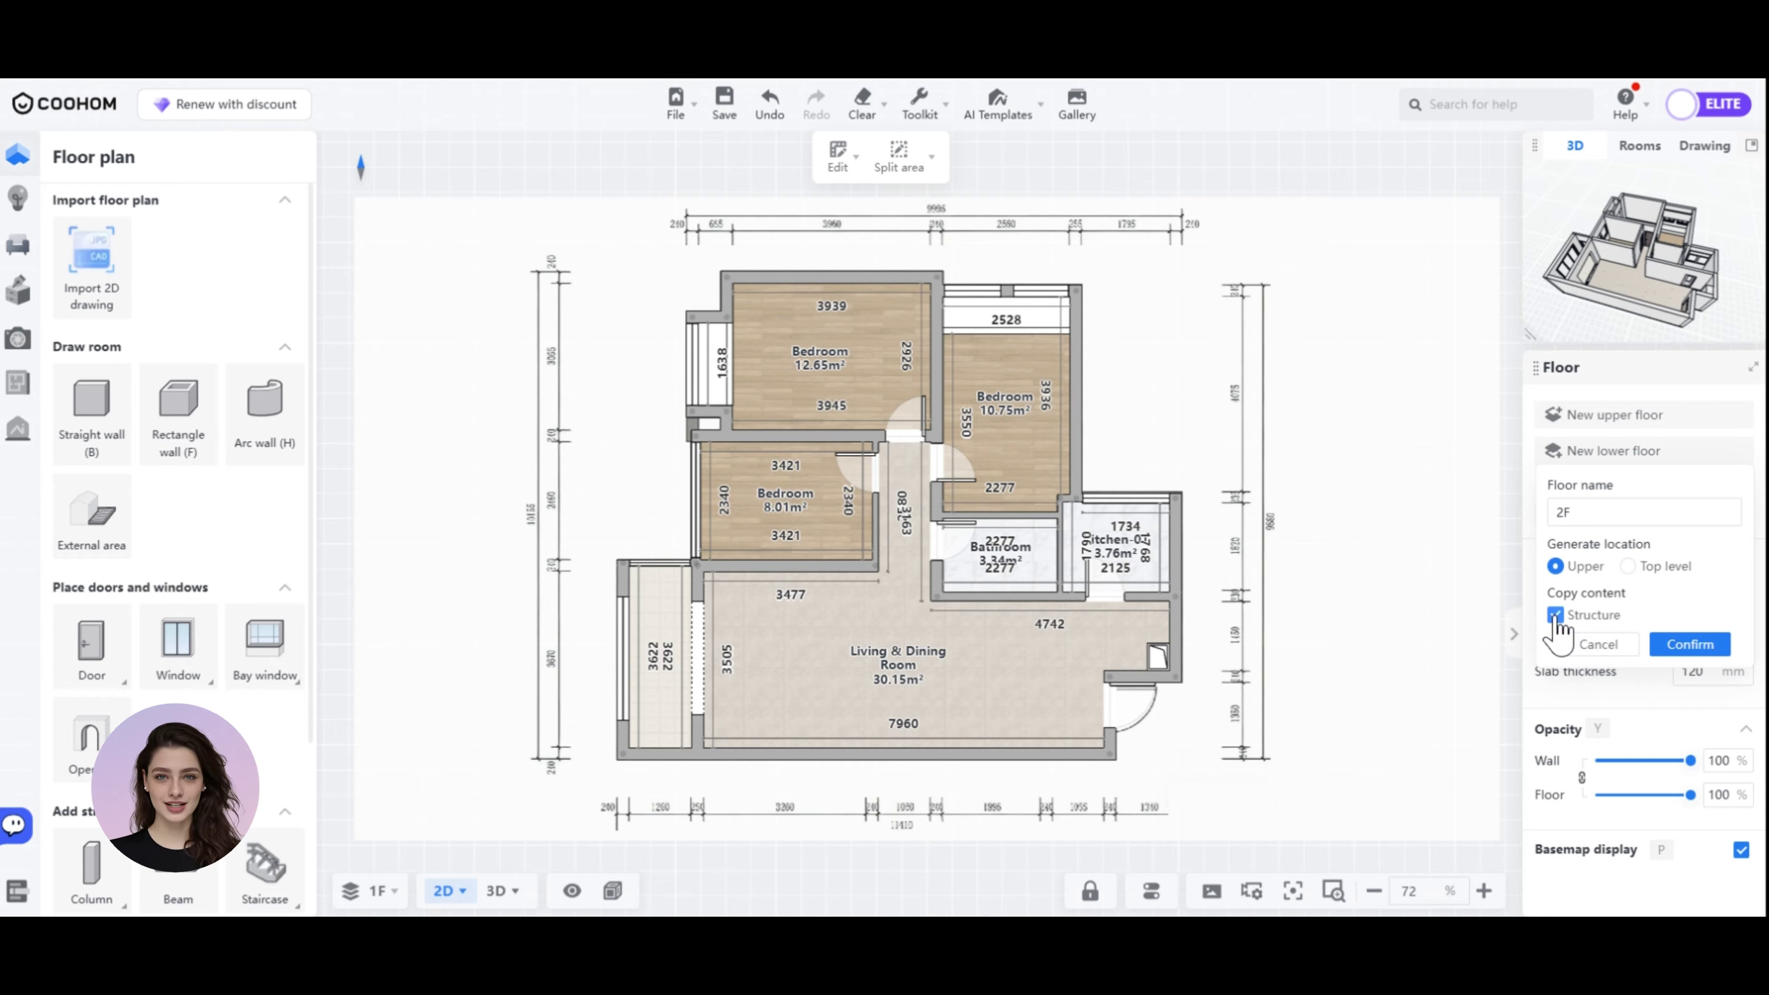
{"action": "left_click", "coordinate": [1689, 644]}
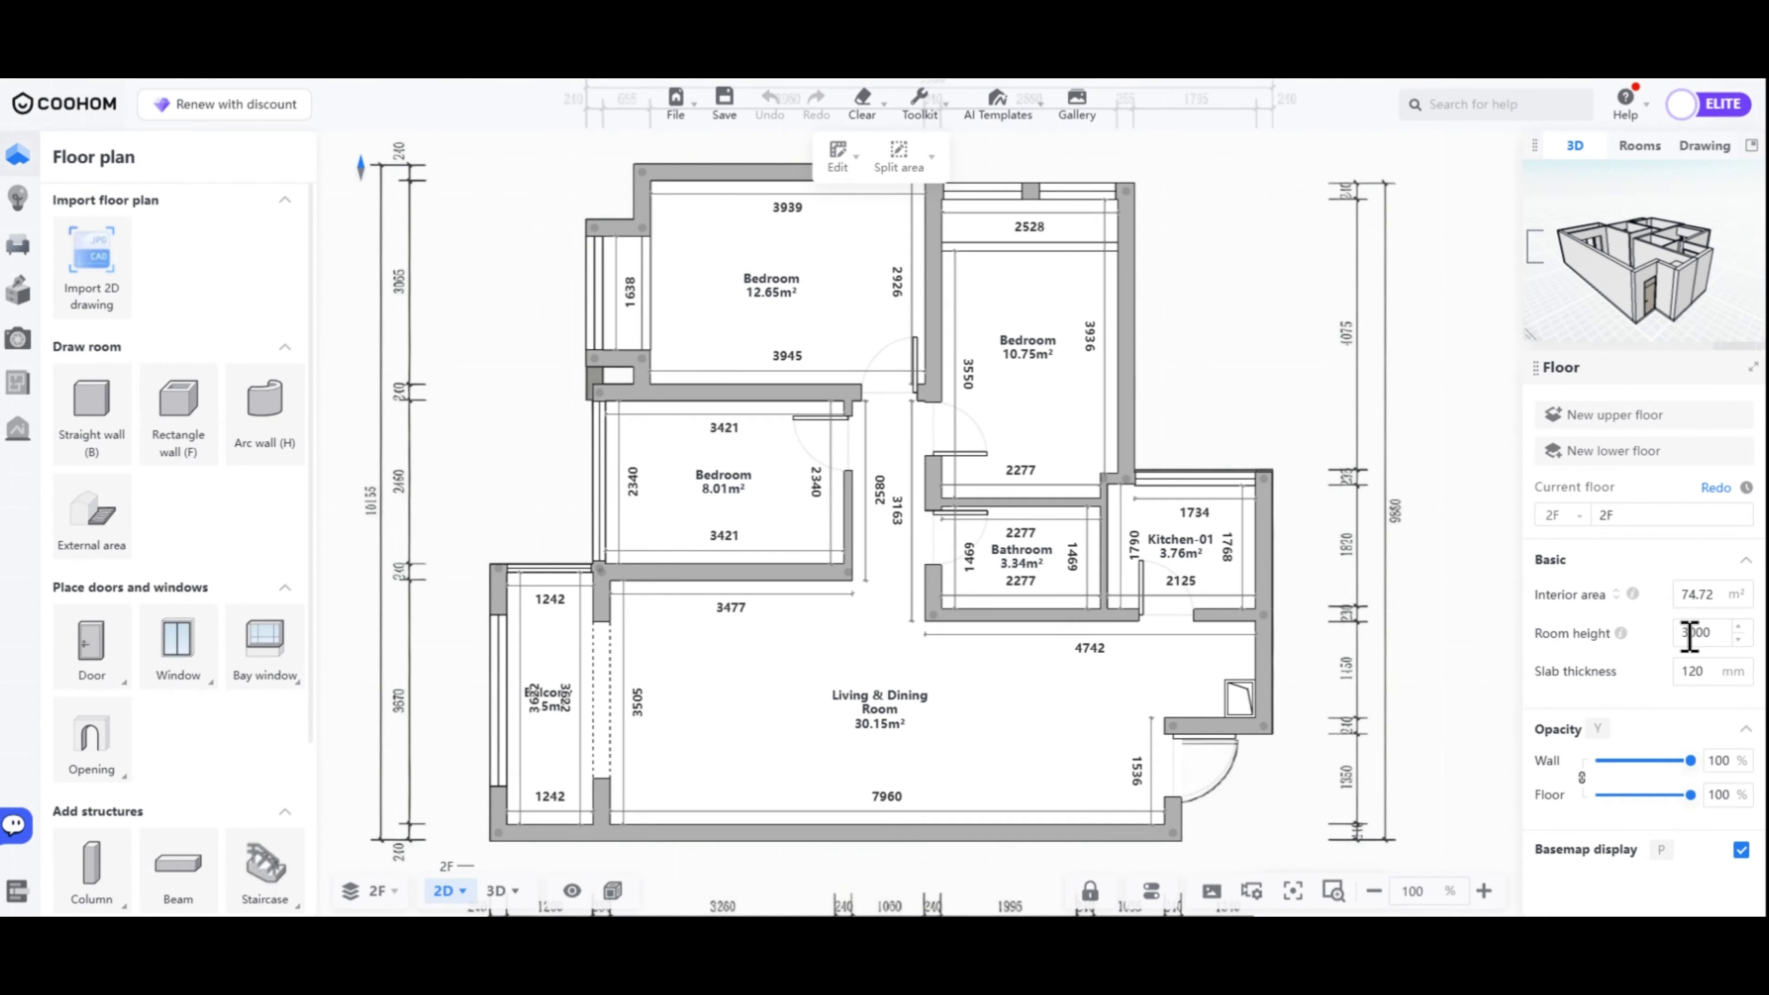
Show all floors in the 3D view and set the other floors' opacity to 100%.
{"action": "left_click", "coordinate": [497, 892]}
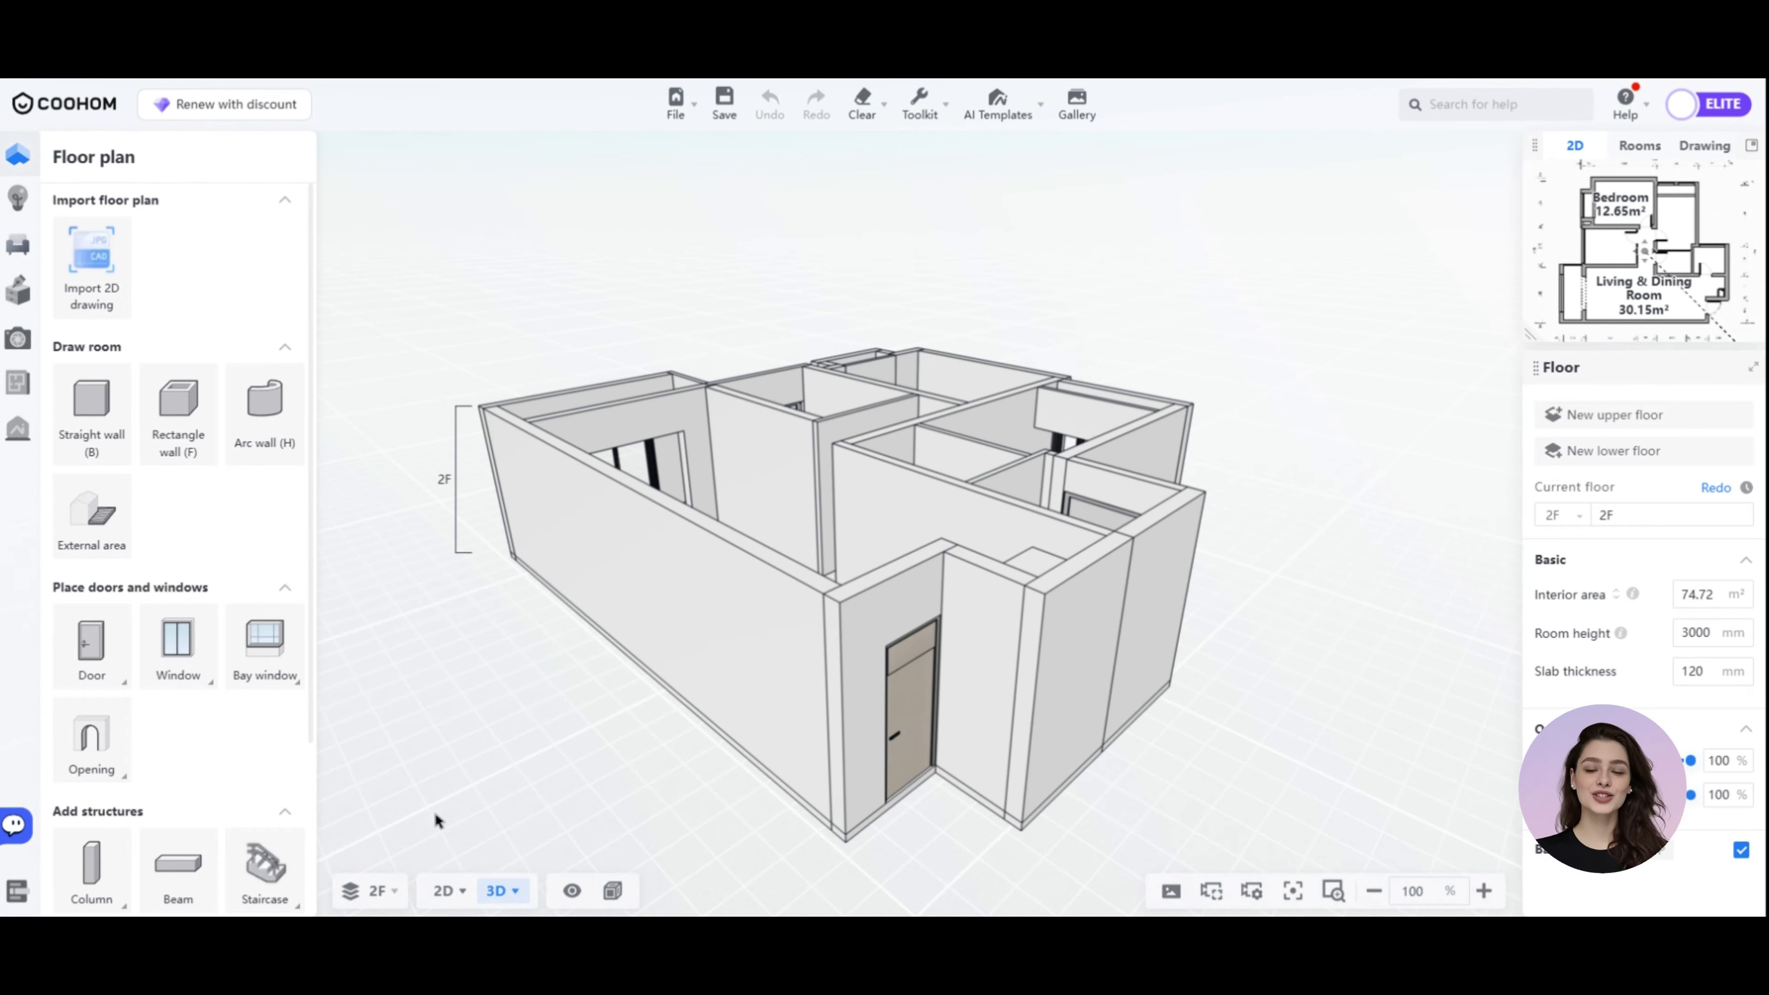
{"action": "mouse_move", "coordinate": [393, 892]}
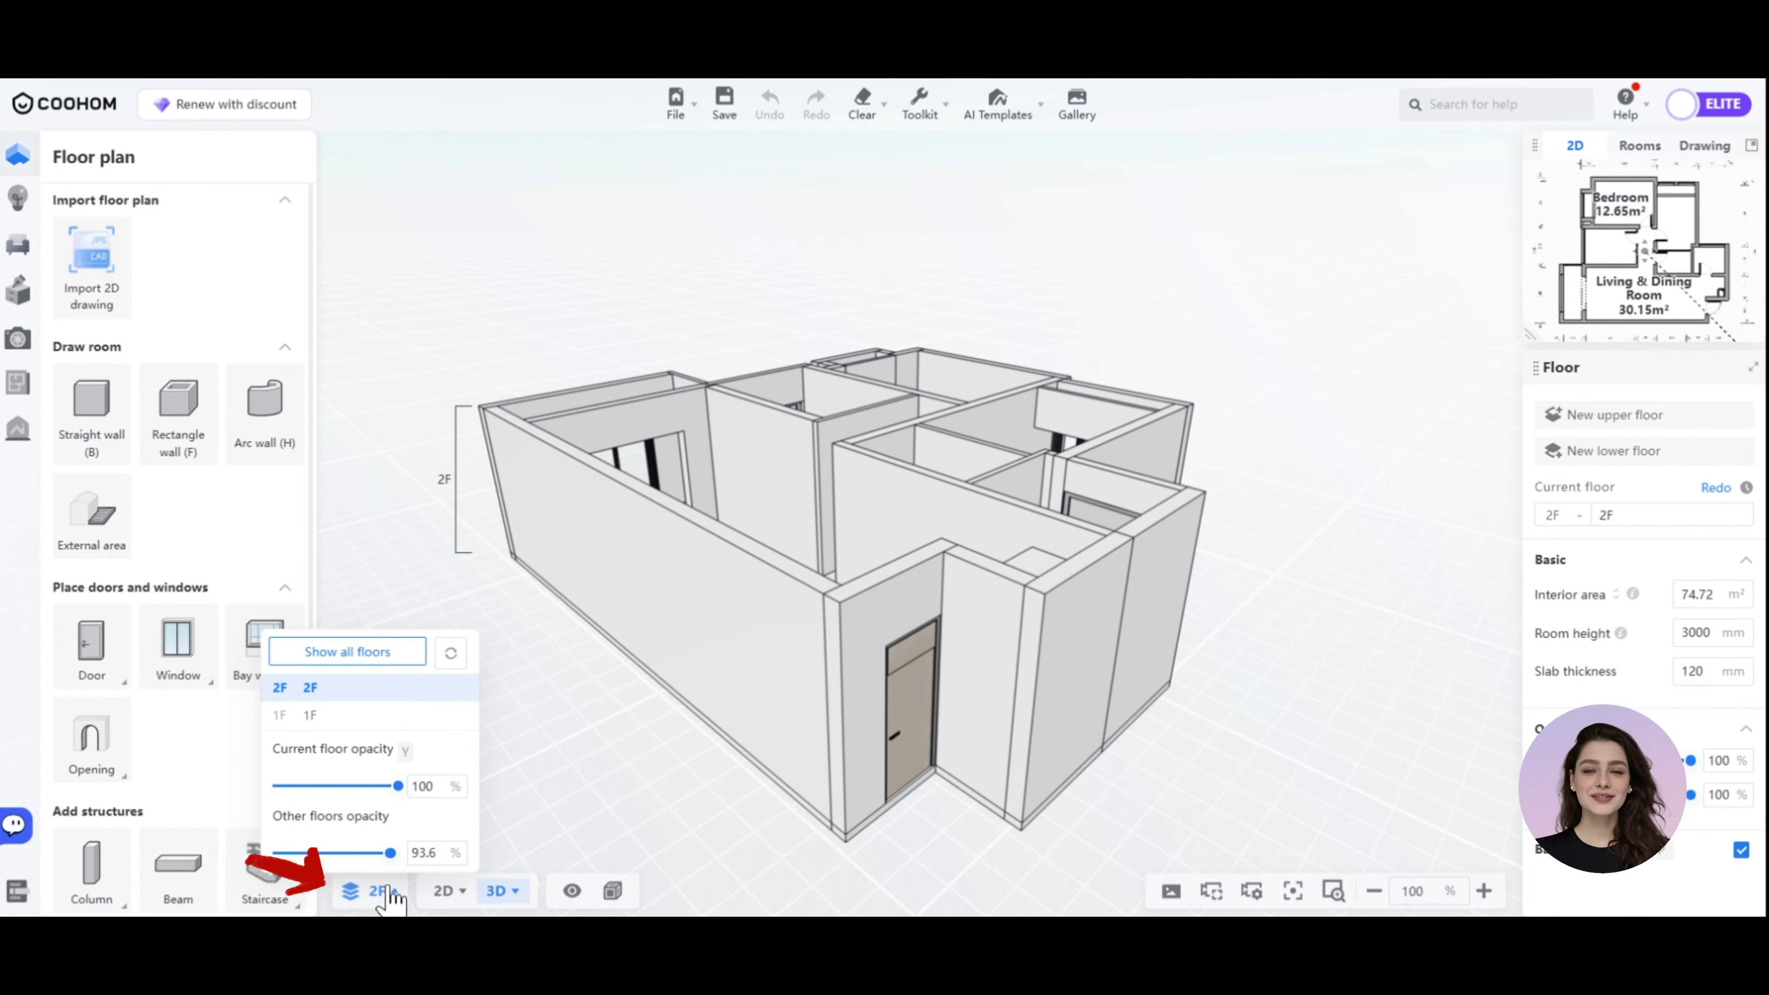
{"action": "left_click", "coordinate": [396, 656]}
{"action": "mouse_move", "coordinate": [390, 861]}
{"action": "left_mouse_down"}
{"action": "mouse_move", "coordinate": [284, 857]}
{"action": "mouse_move", "coordinate": [397, 862]}
{"action": "left_mouse_up"}
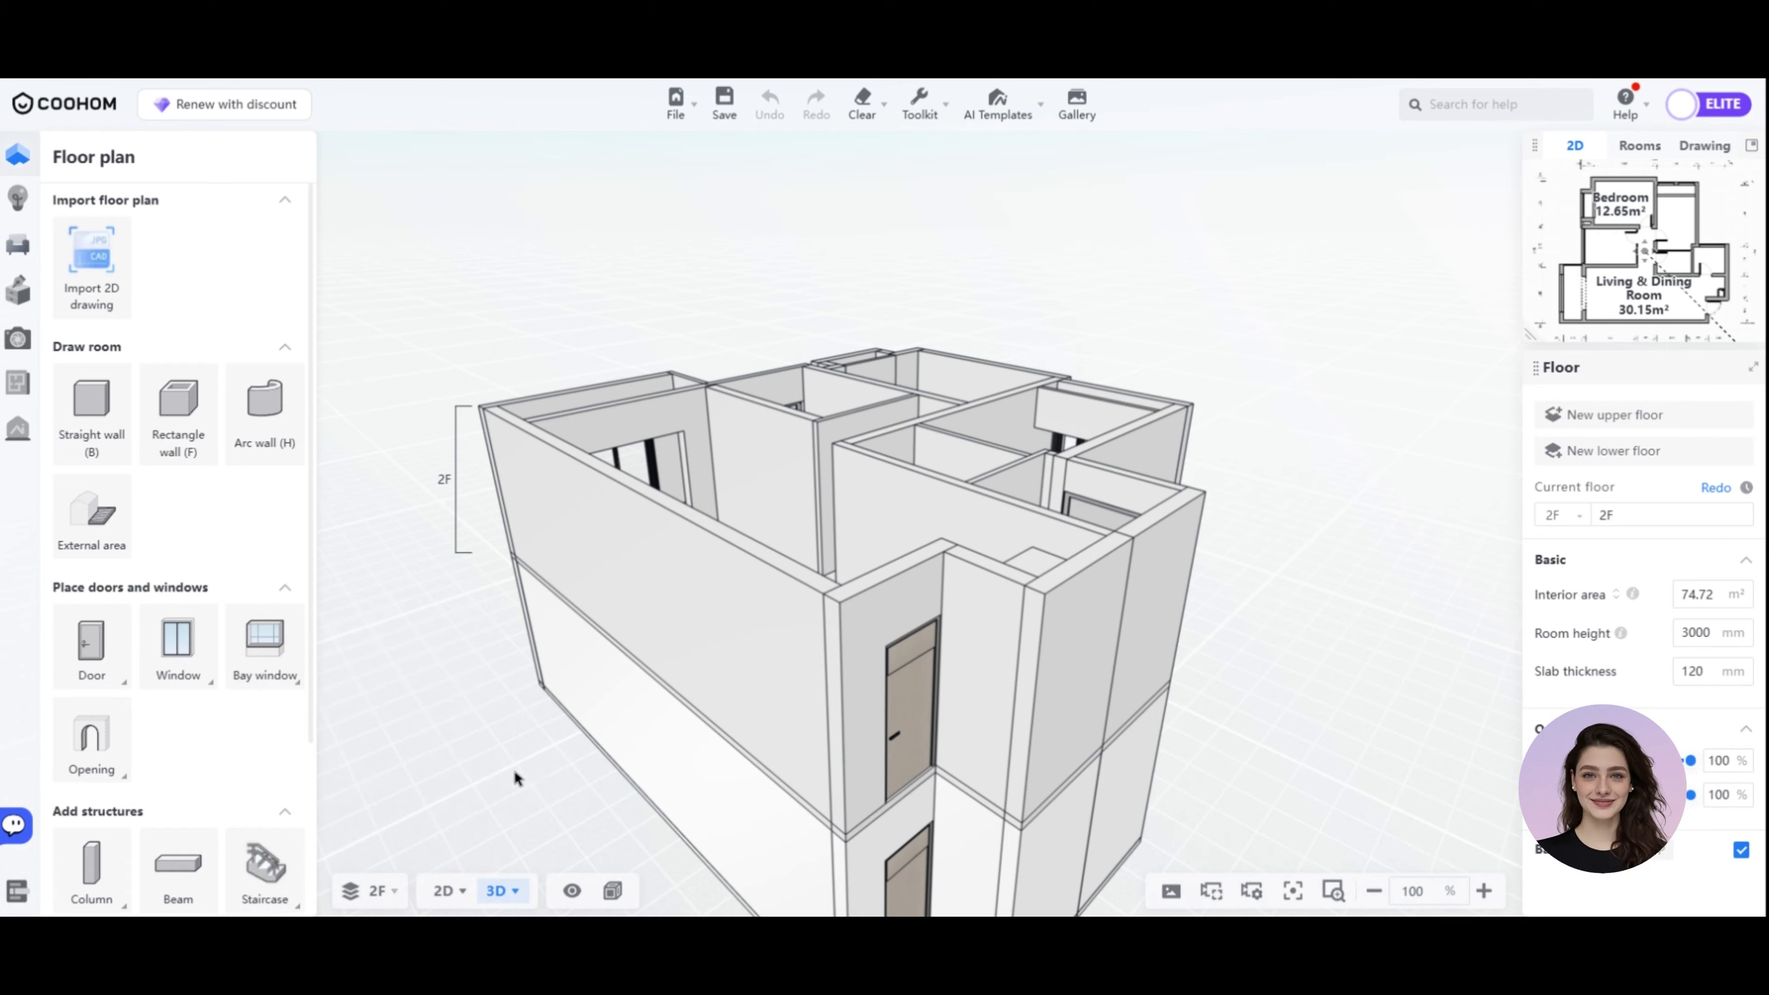
Cut a rectangular floor opening on 2F over the dining side of the Living & Dining Room, between the bathroom-kitchen wall and the opposite outer wall.
{"action": "scroll", "coordinate": [215, 747], "scroll_direction": "down", "scroll_amount": 3}
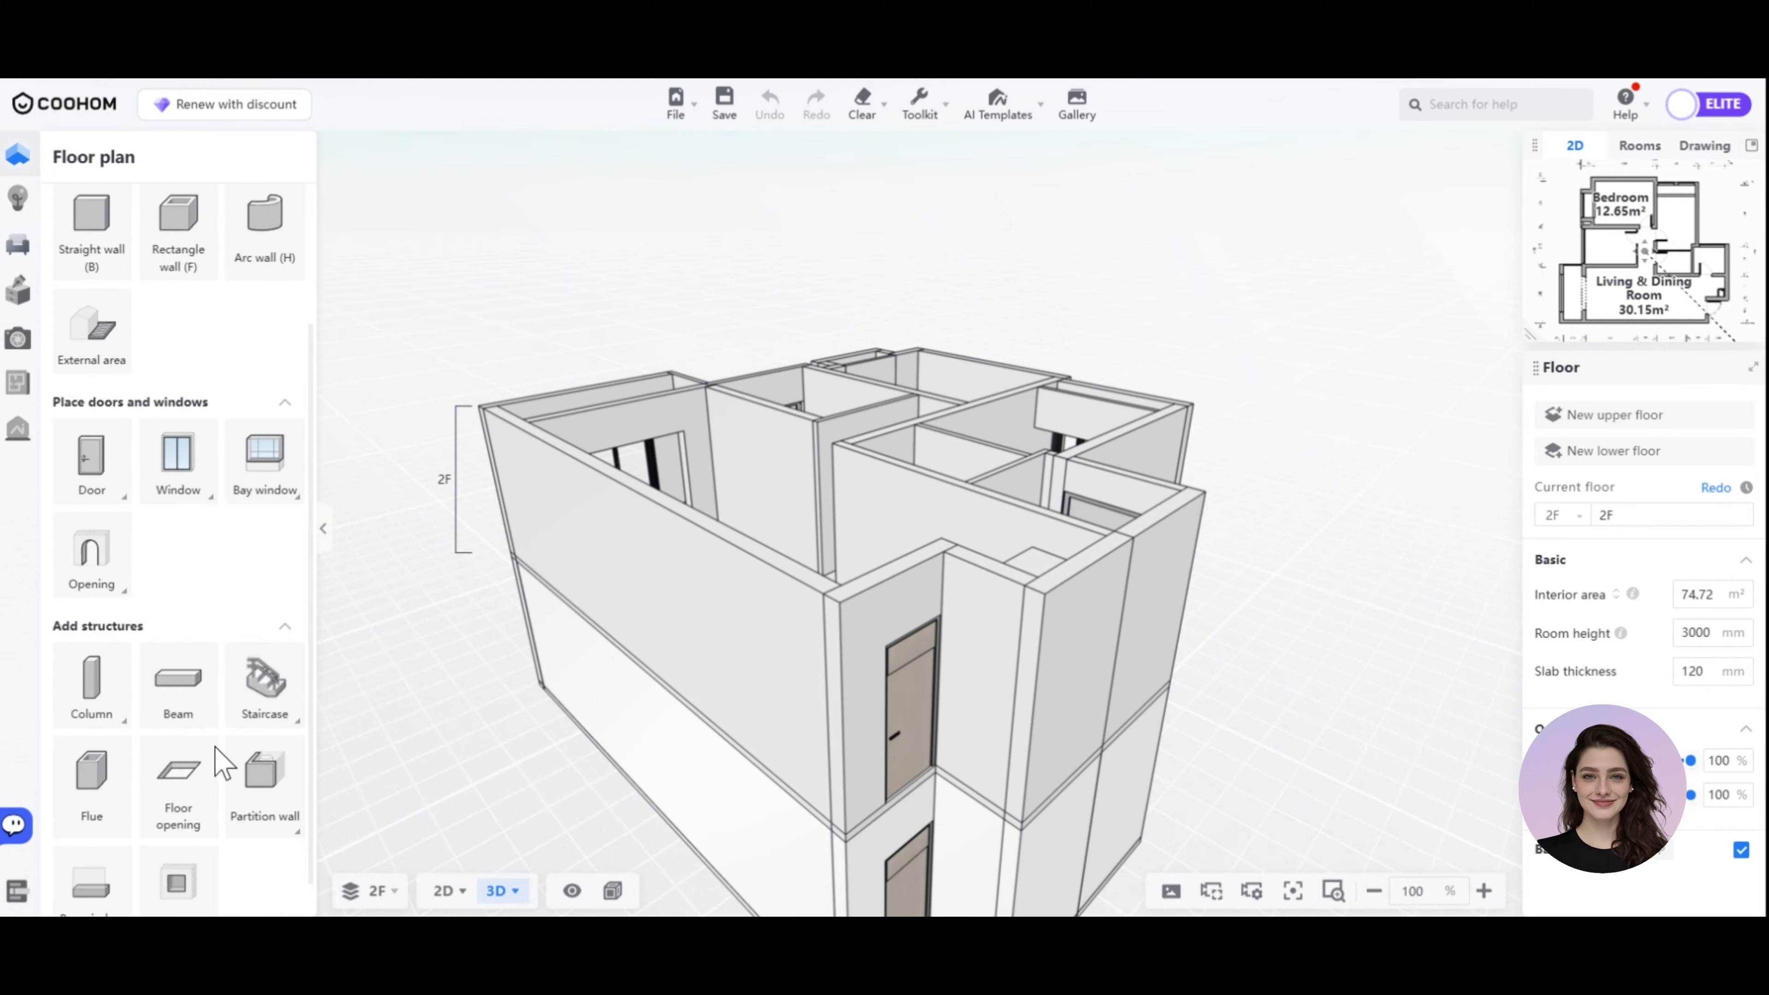
{"action": "left_click", "coordinate": [185, 737]}
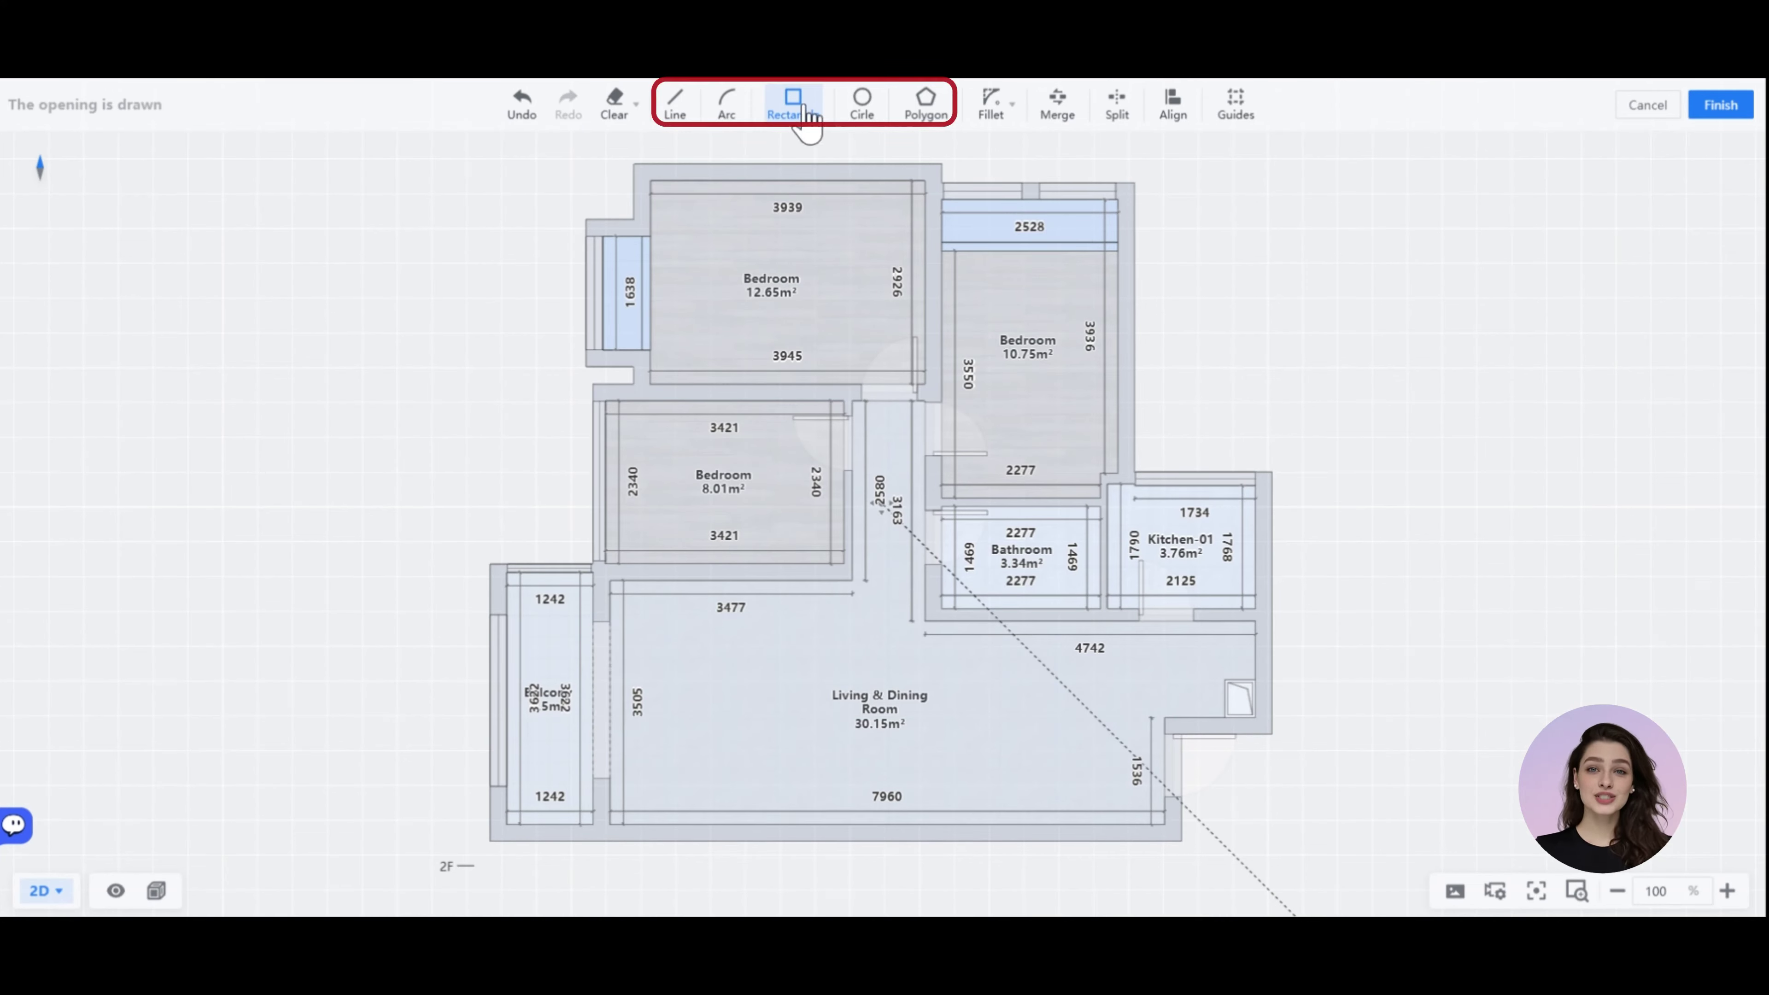
{"action": "left_click", "coordinate": [922, 622]}
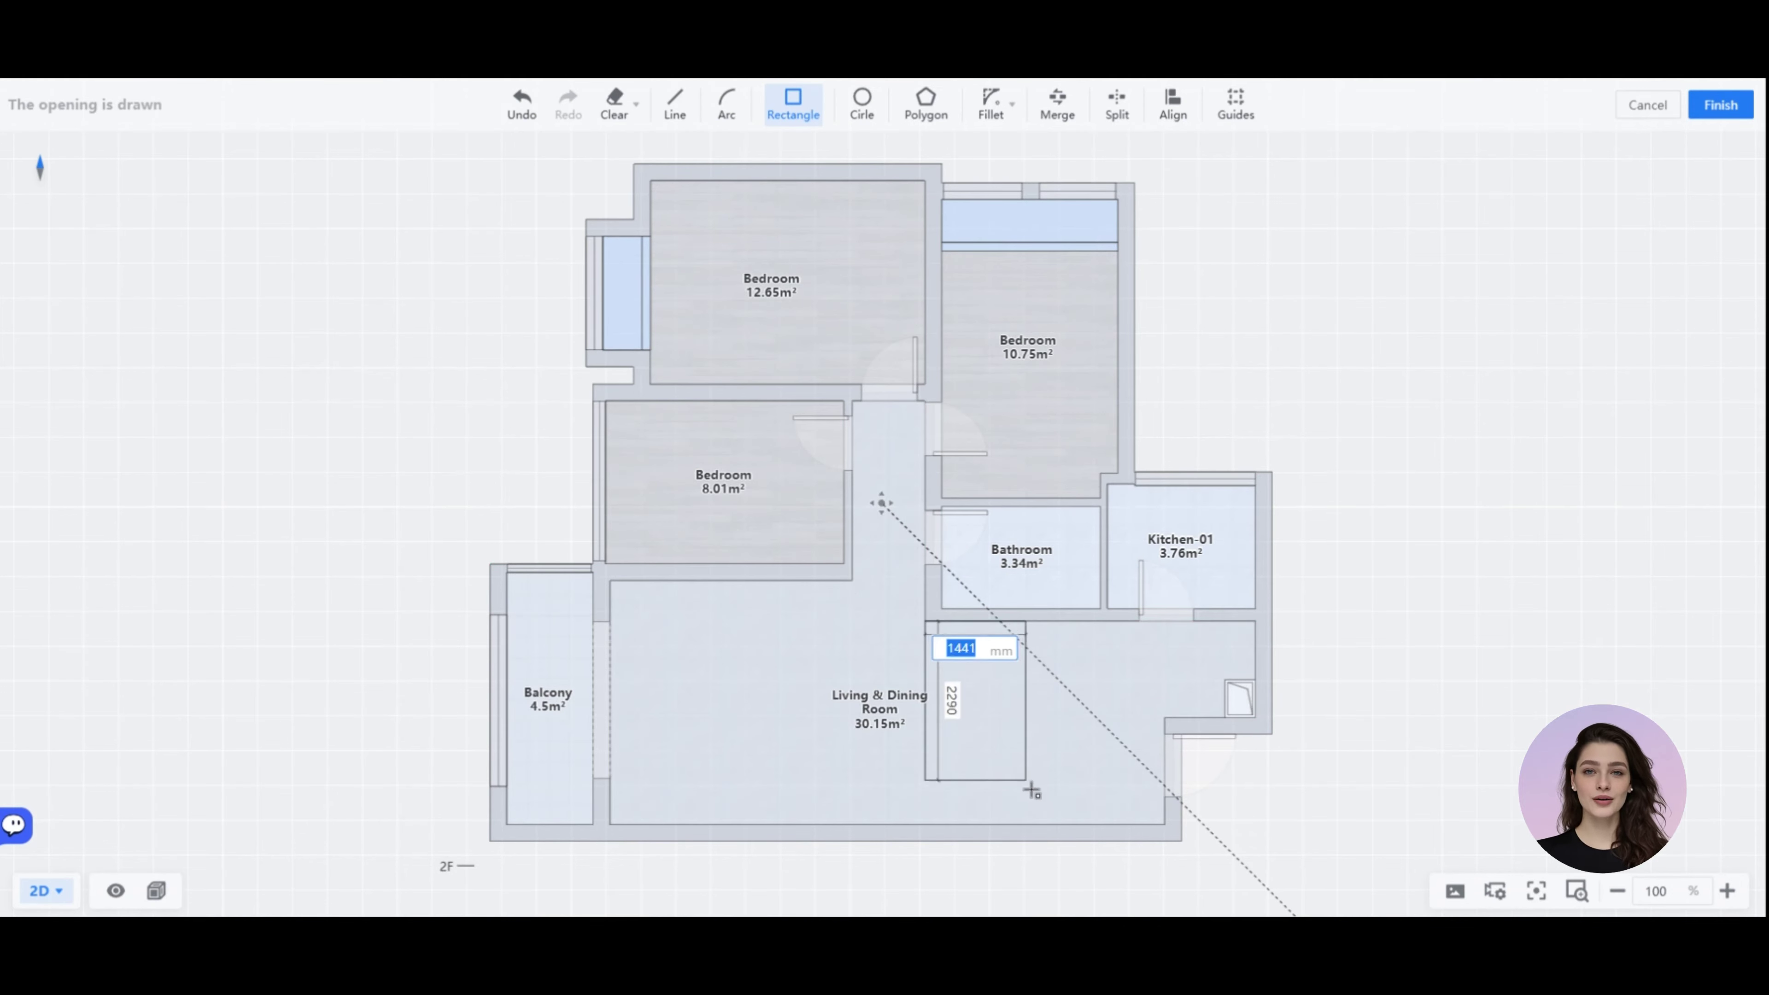
{"action": "left_click", "coordinate": [1158, 822]}
{"action": "key", "text": "Escape"}
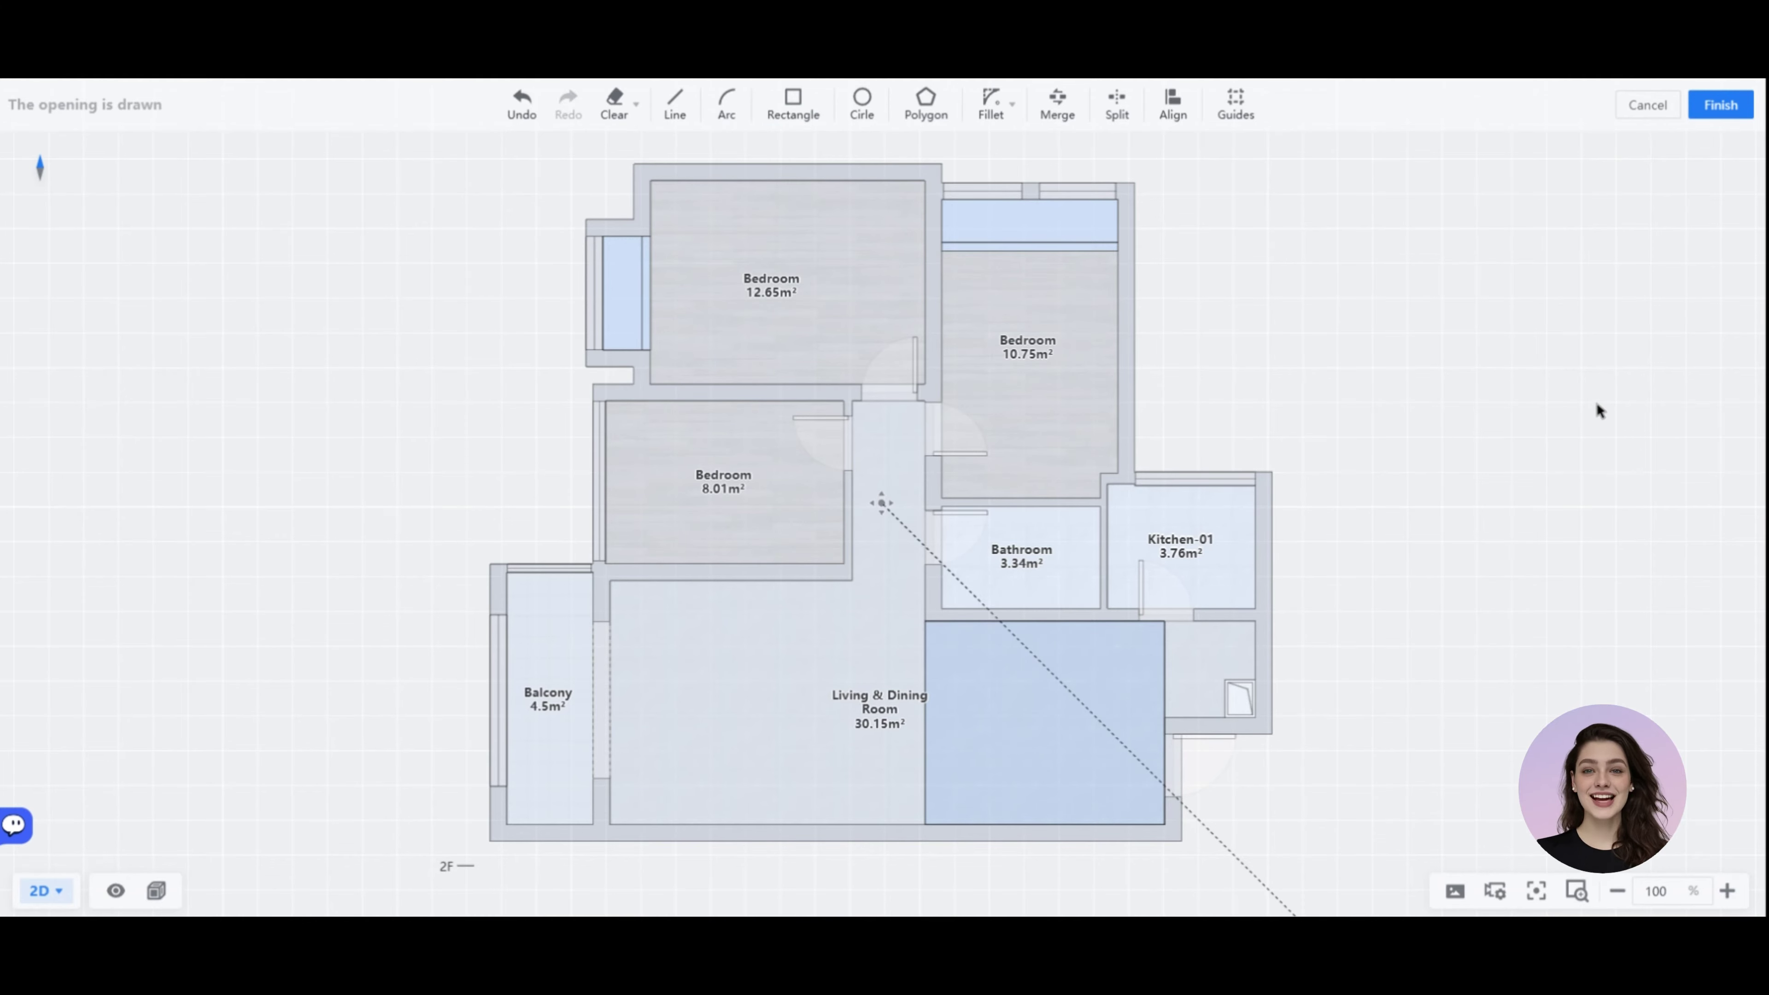
{"action": "left_click", "coordinate": [1713, 112]}
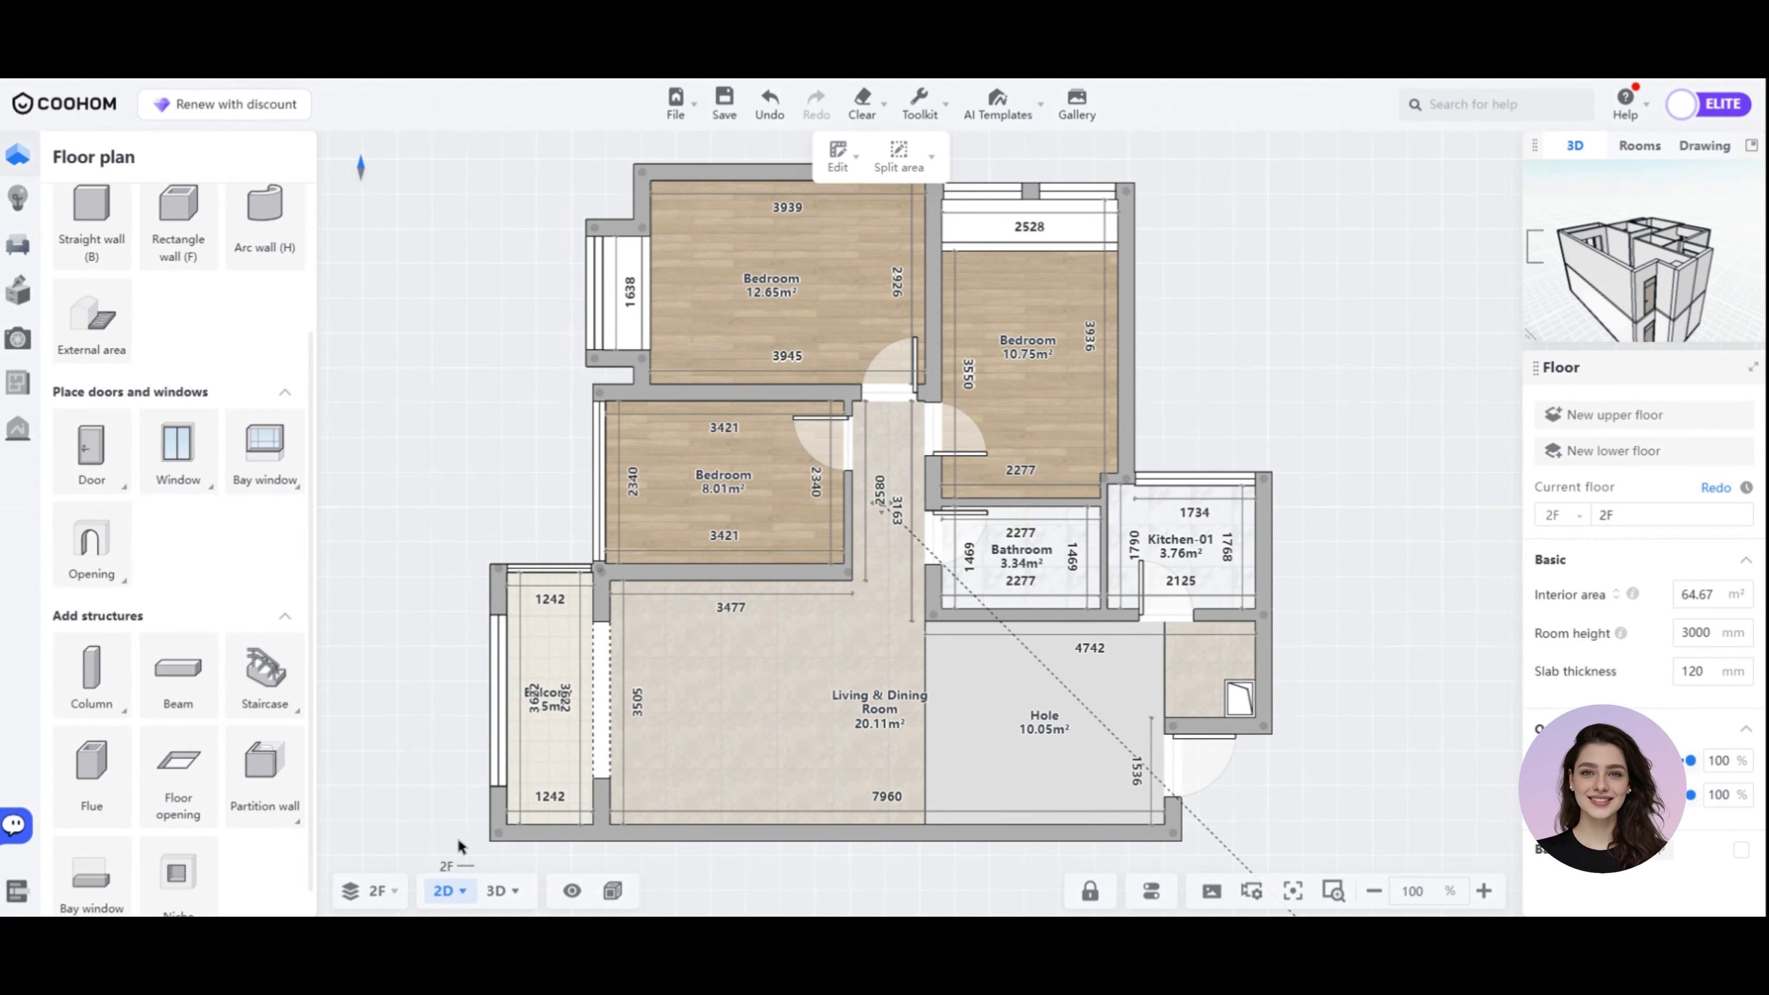
Make 1F the current floor and show it in 3D from above, looking down through the opening.
{"action": "left_click", "coordinate": [392, 895]}
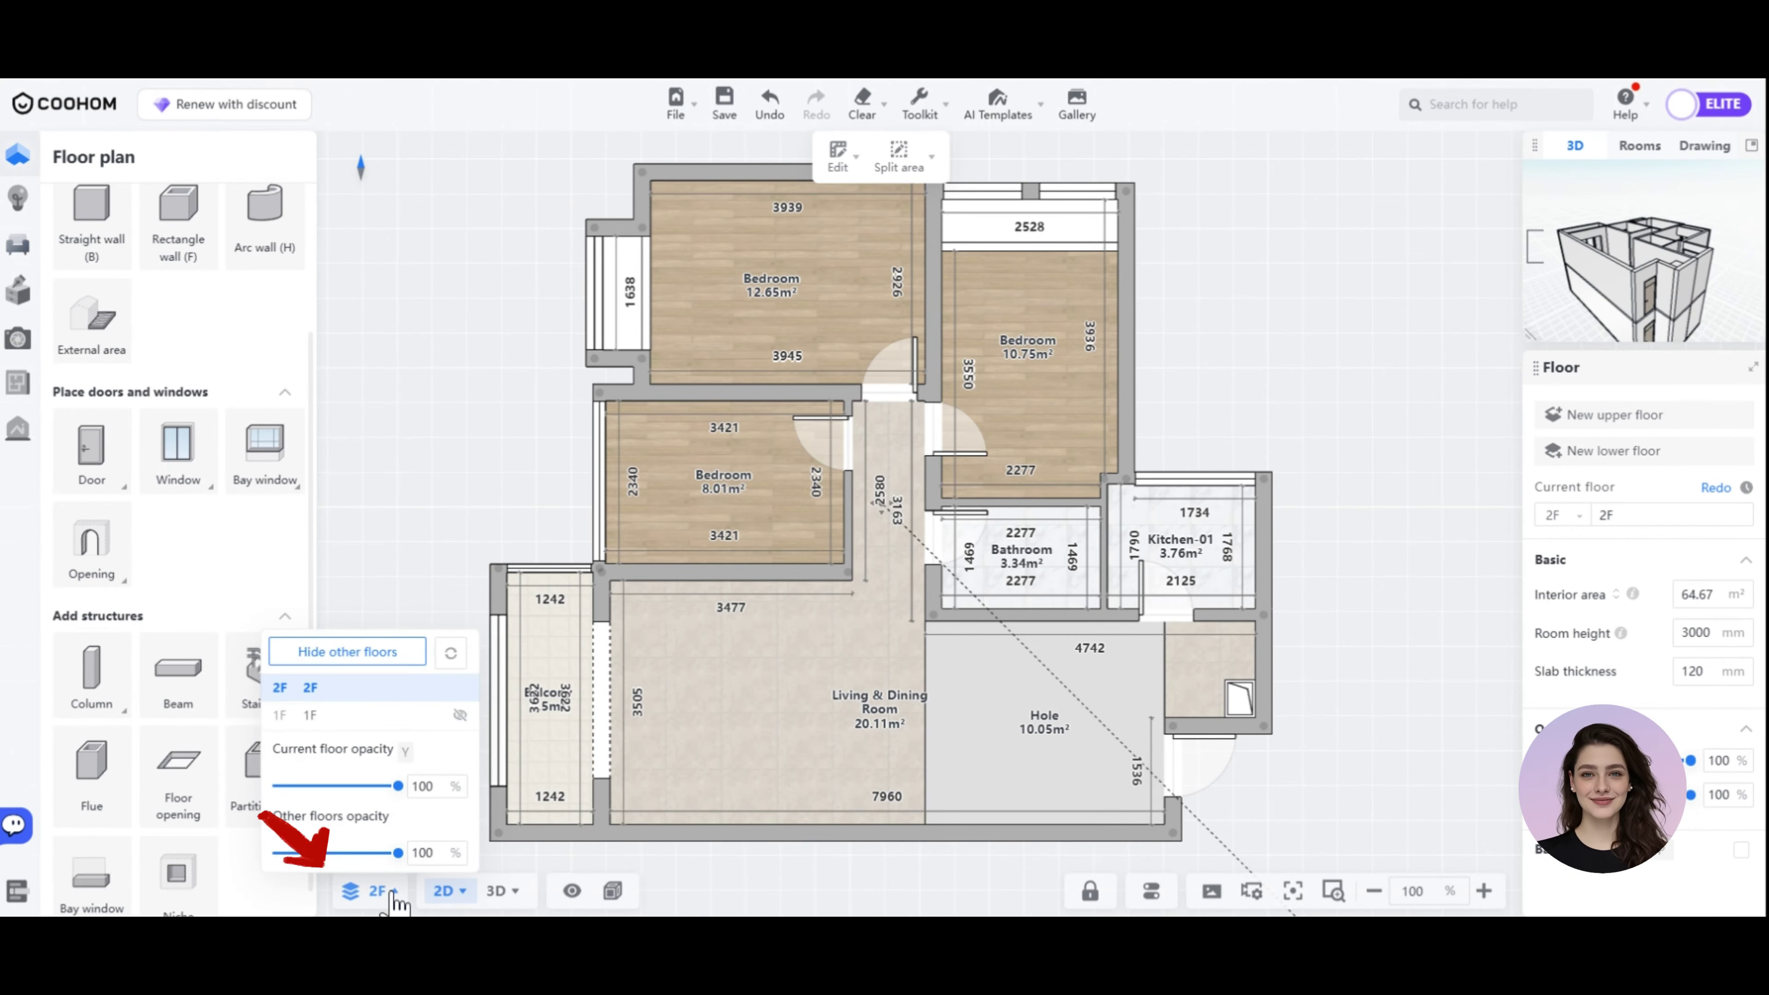
{"action": "left_click", "coordinate": [358, 717]}
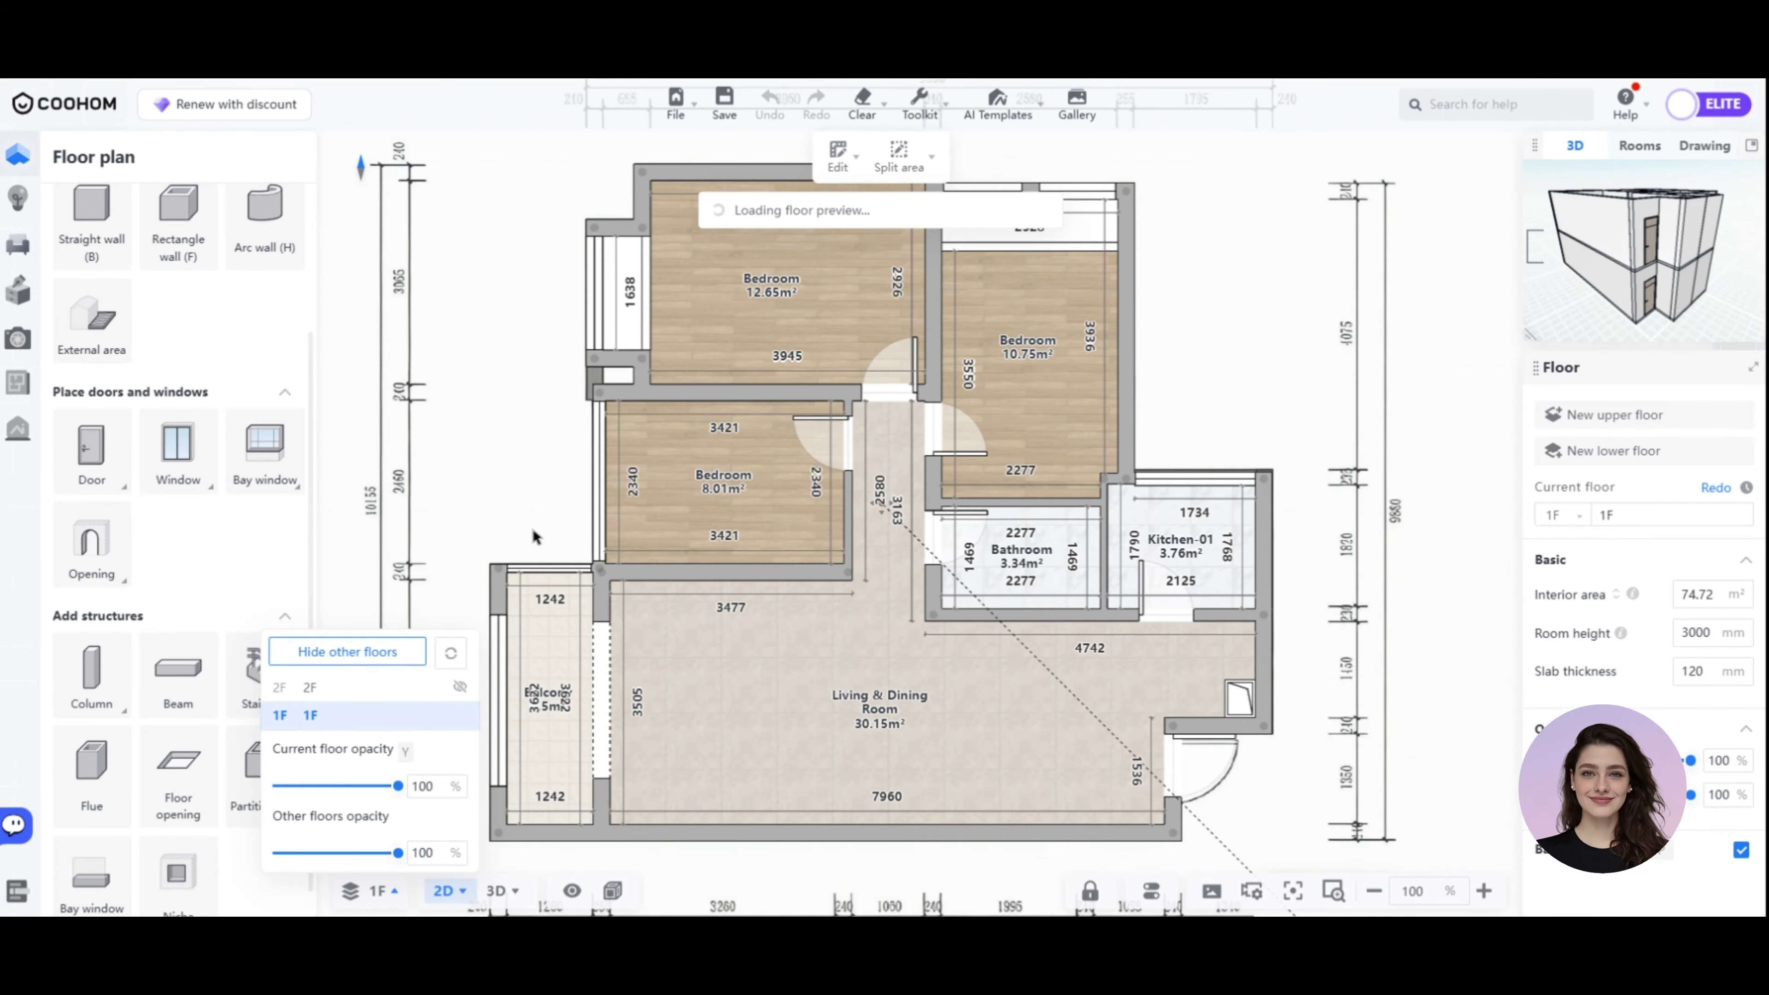
{"action": "left_click", "coordinate": [497, 892]}
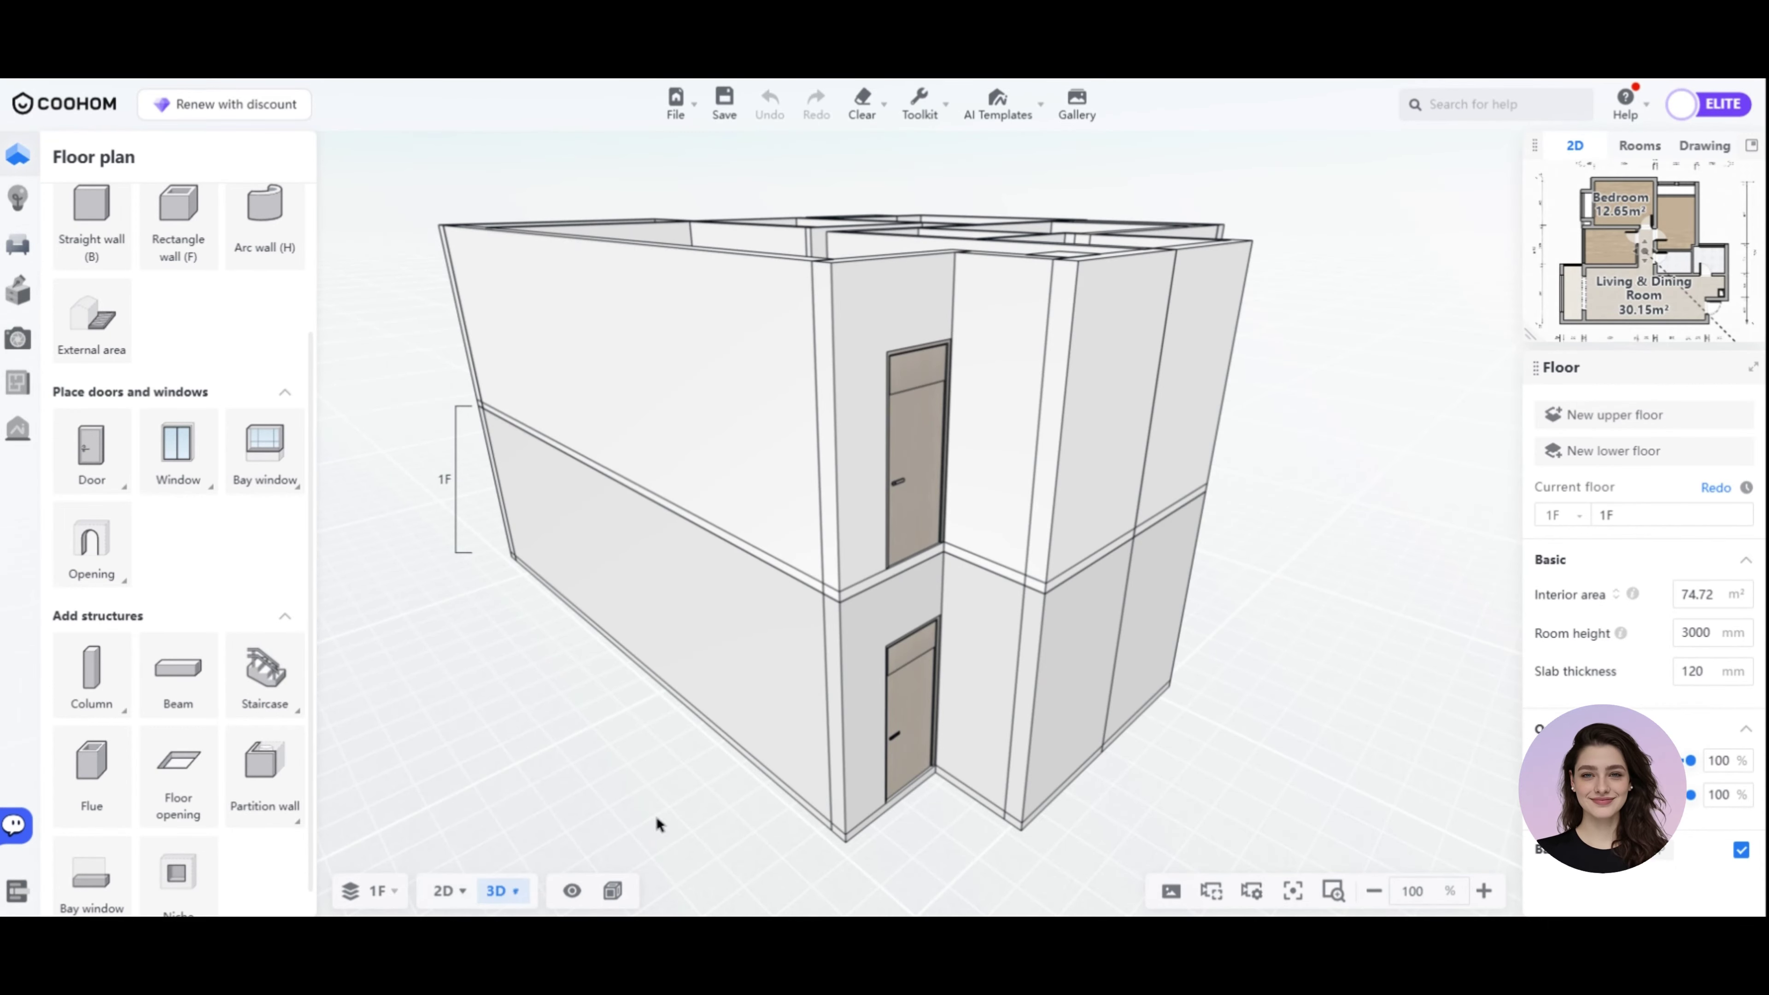
{"action": "left_click_drag", "start_coordinate": [661, 770], "coordinate": [679, 814]}
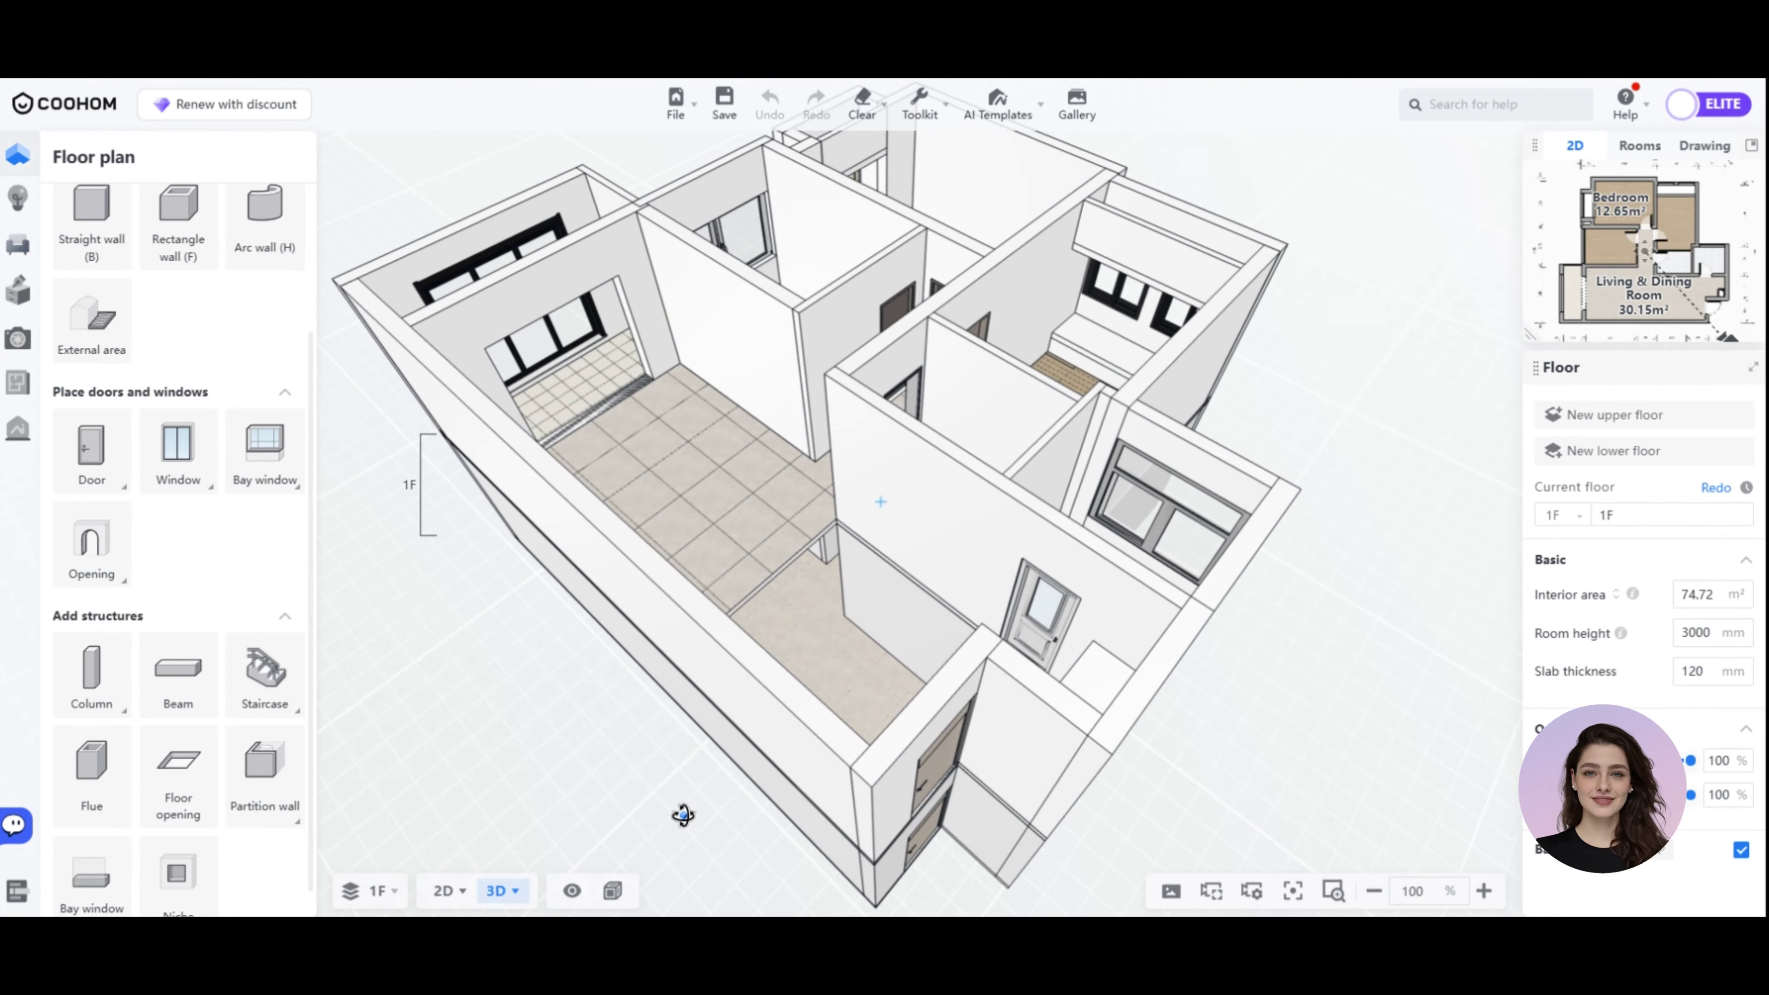
Search the model library for "staircase".
{"action": "left_click", "coordinate": [35, 247]}
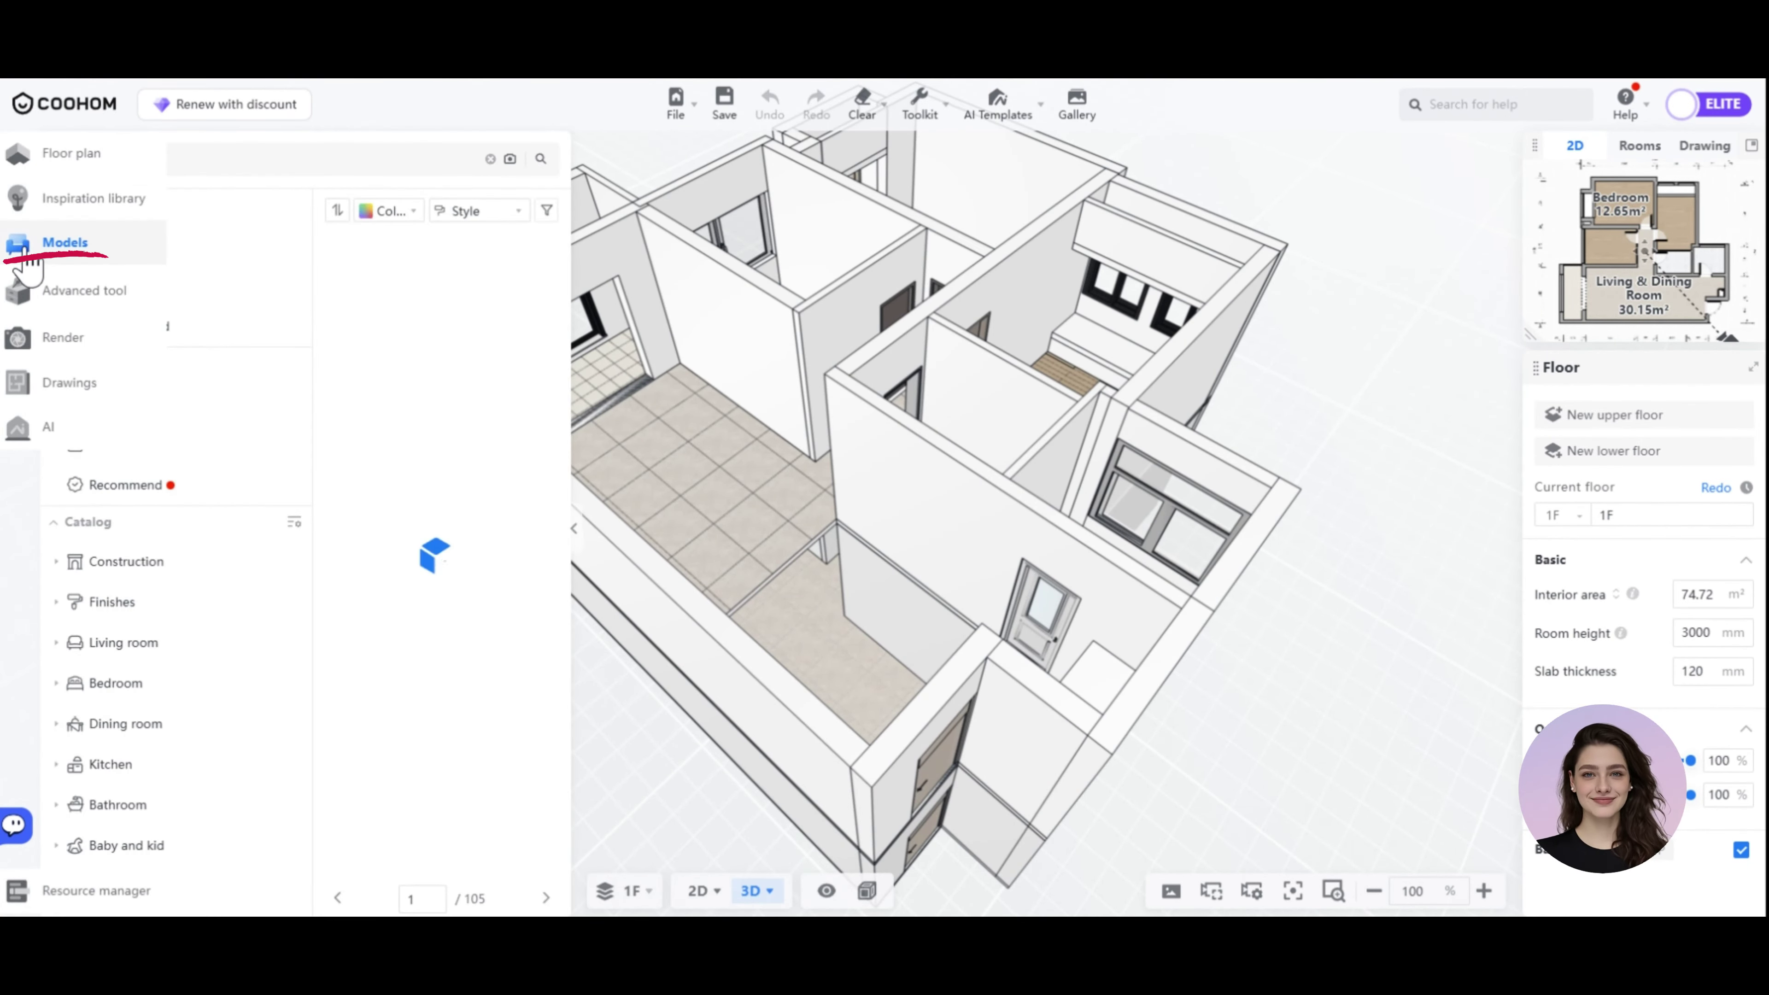
{"action": "left_click_drag", "start_coordinate": [167, 159], "coordinate": [111, 160]}
{"action": "type", "text": "ta"}
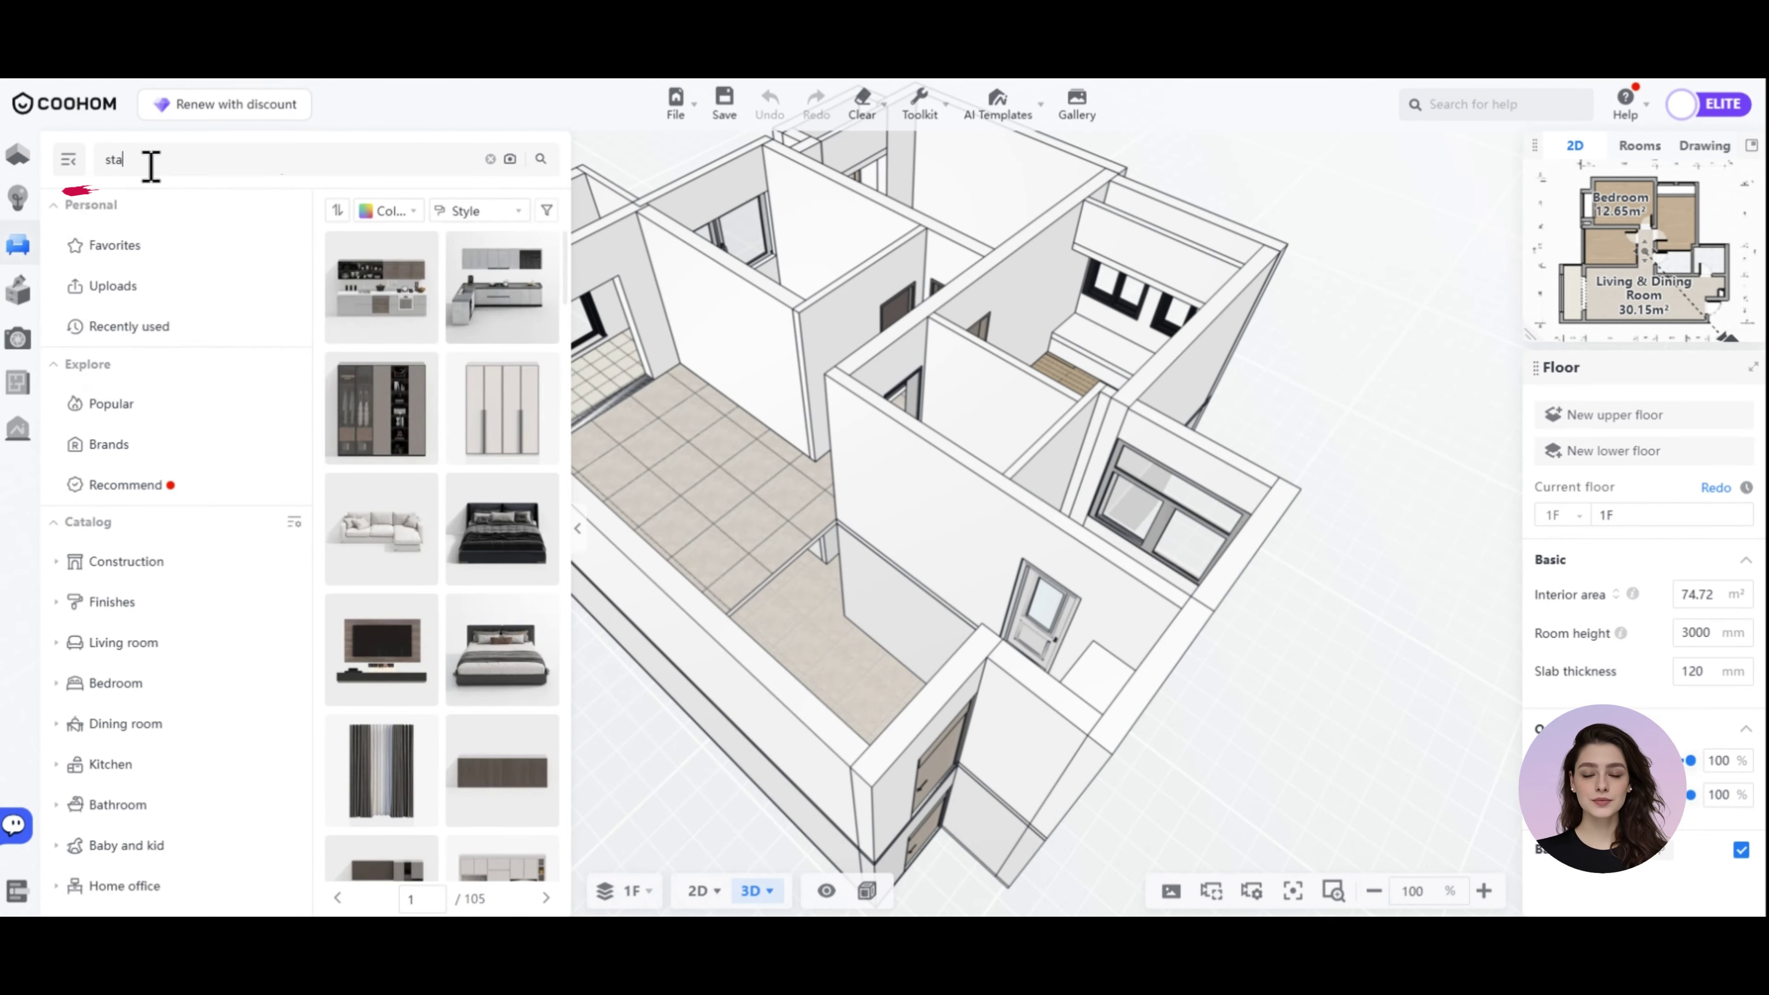
{"action": "type", "text": "ircase"}
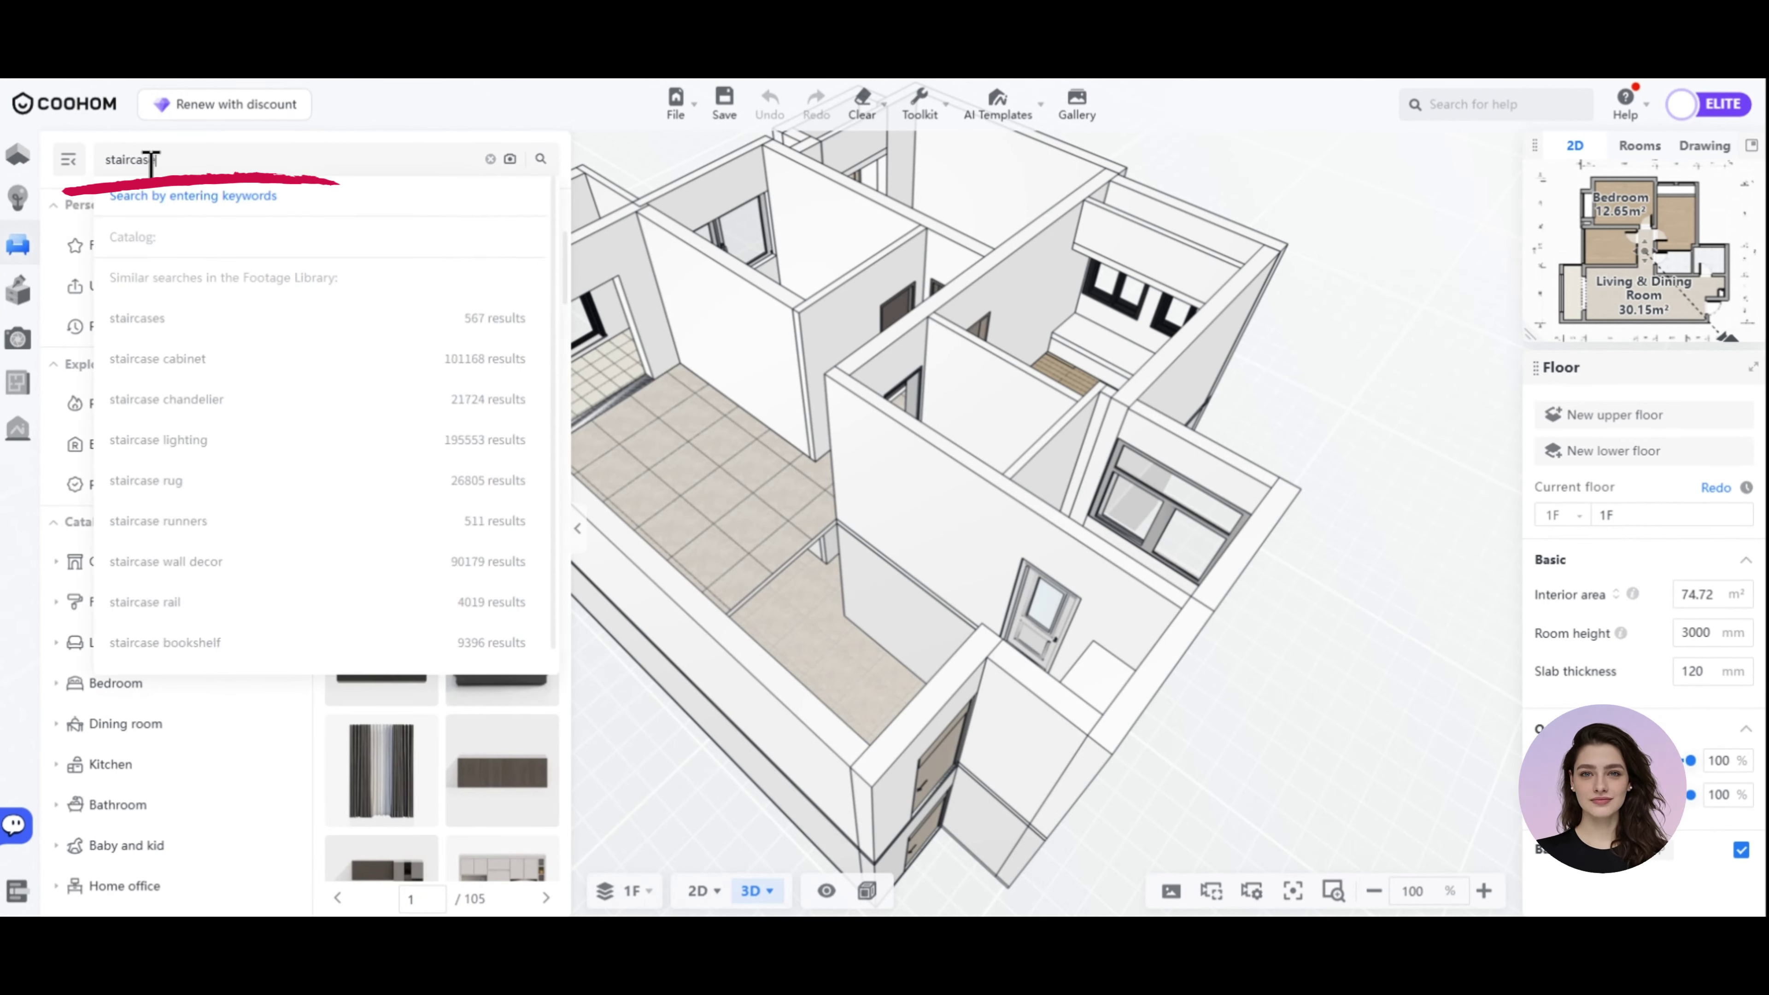
{"action": "key", "text": "Return"}
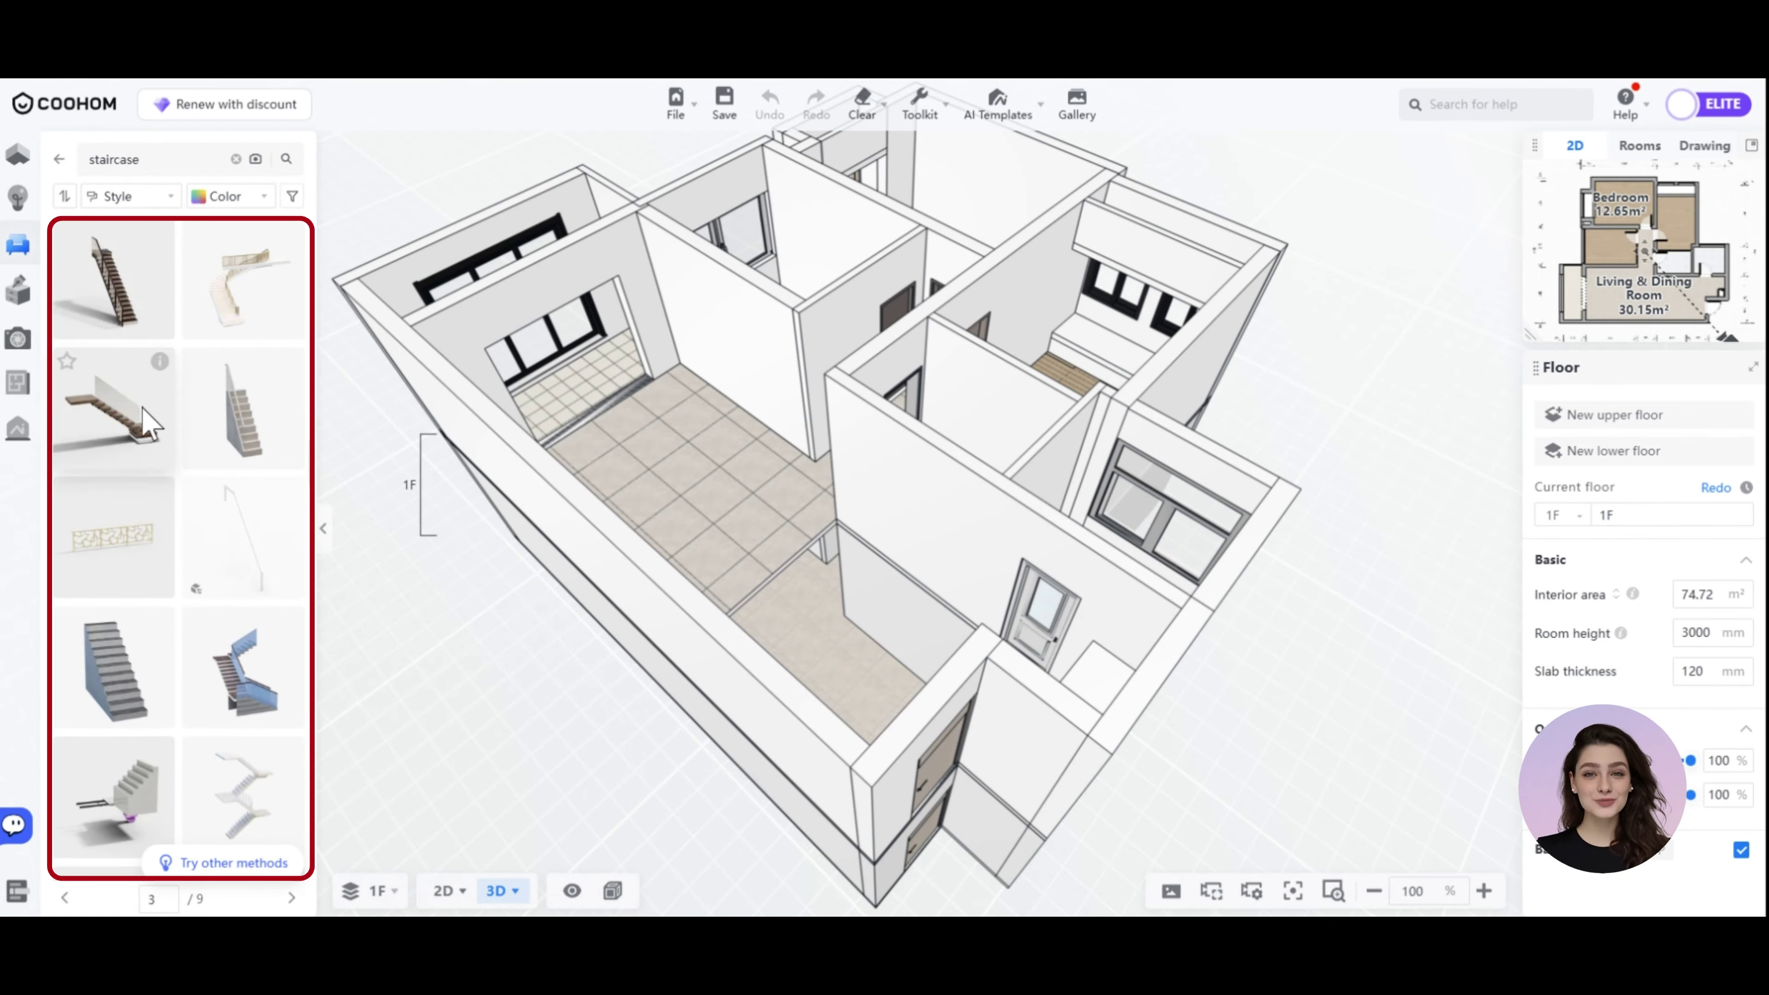
Place the straight staircase H - Staircase 3 on the 1F dining-side floor beneath the opening and rotate it to 90° about Z.
{"action": "left_click", "coordinate": [231, 403]}
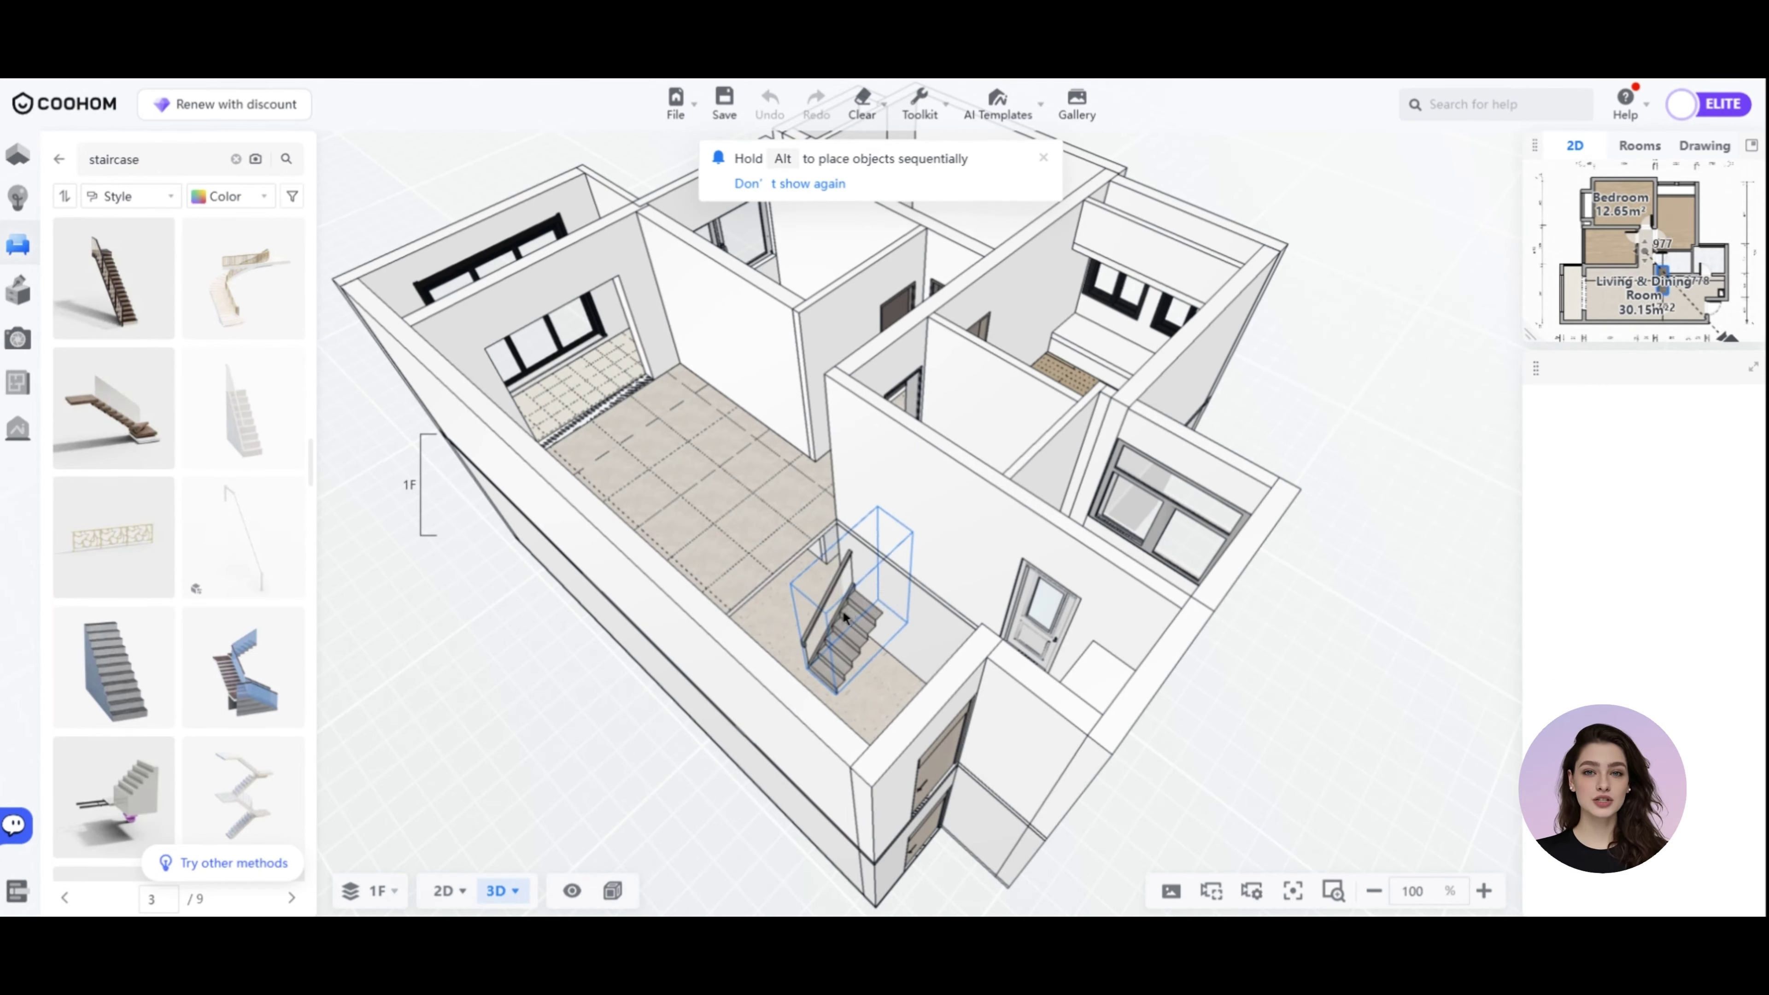
{"action": "left_click", "coordinate": [825, 640]}
{"action": "left_click_drag", "start_coordinate": [816, 756], "coordinate": [994, 699]}
{"action": "left_click_drag", "start_coordinate": [762, 725], "coordinate": [933, 724]}
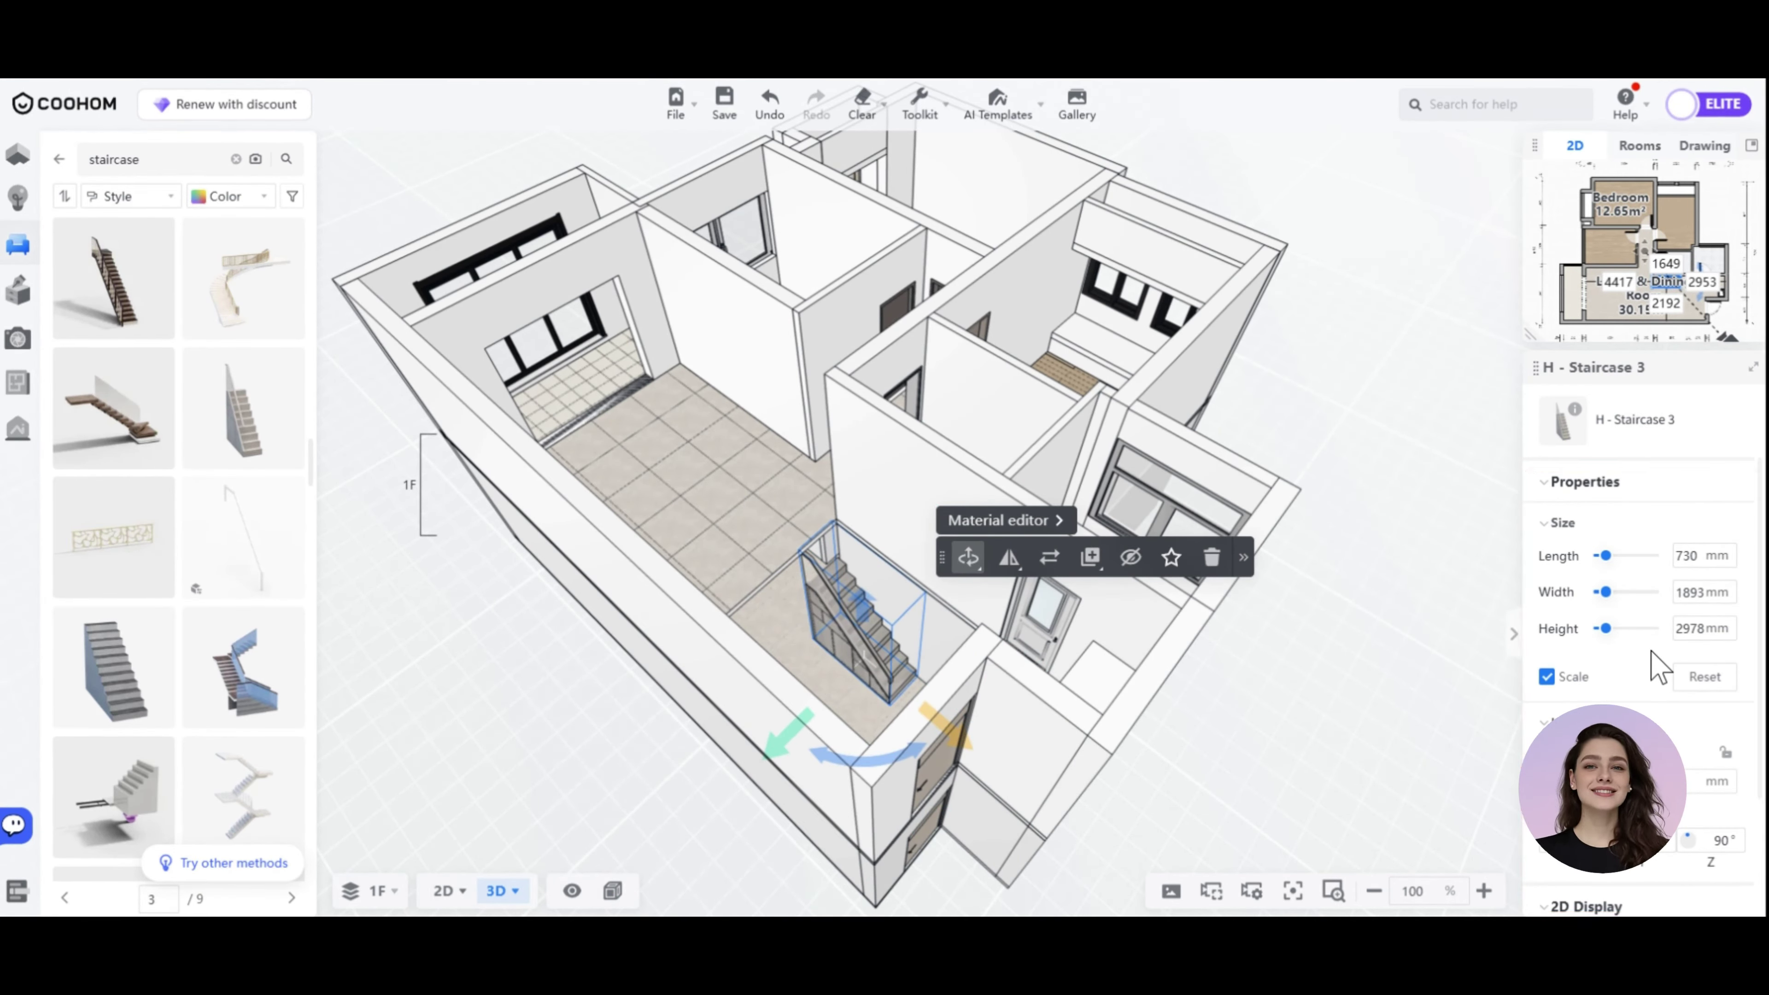
Scale the staircase proportionally to a height of 4720 mm and adjust its position beneath the floor opening.
{"action": "double_click", "coordinate": [1698, 628]}
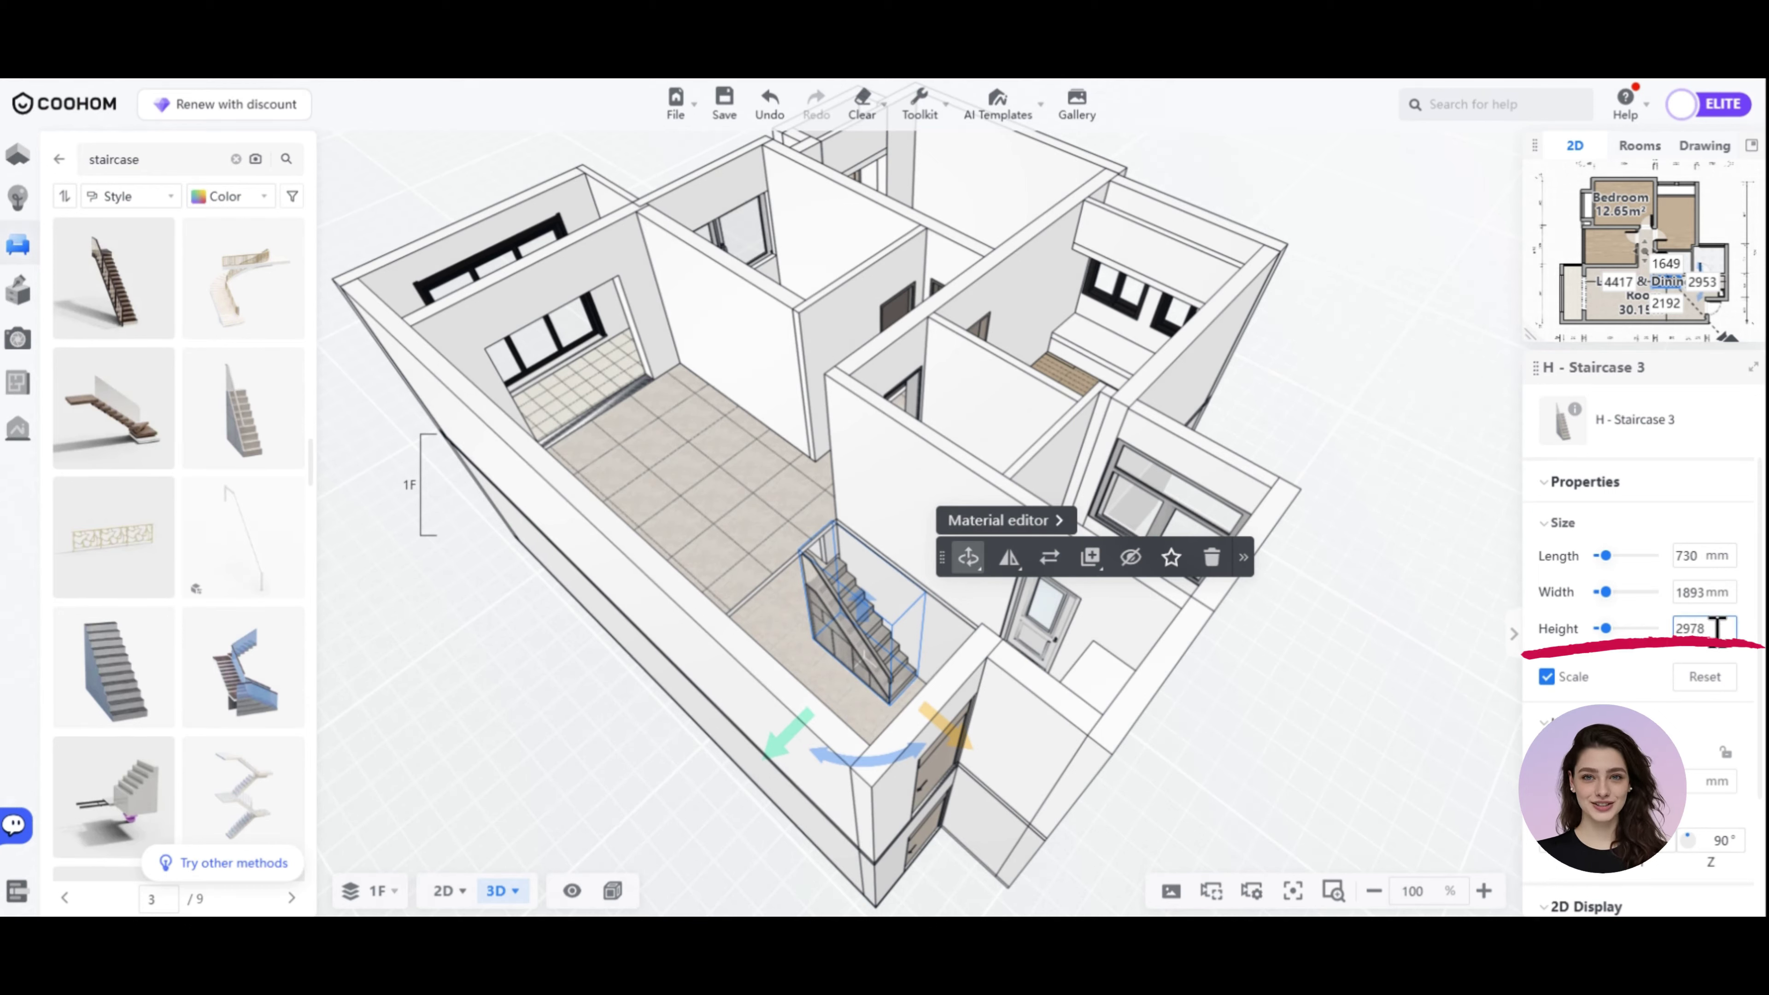
{"action": "type", "text": "472"}
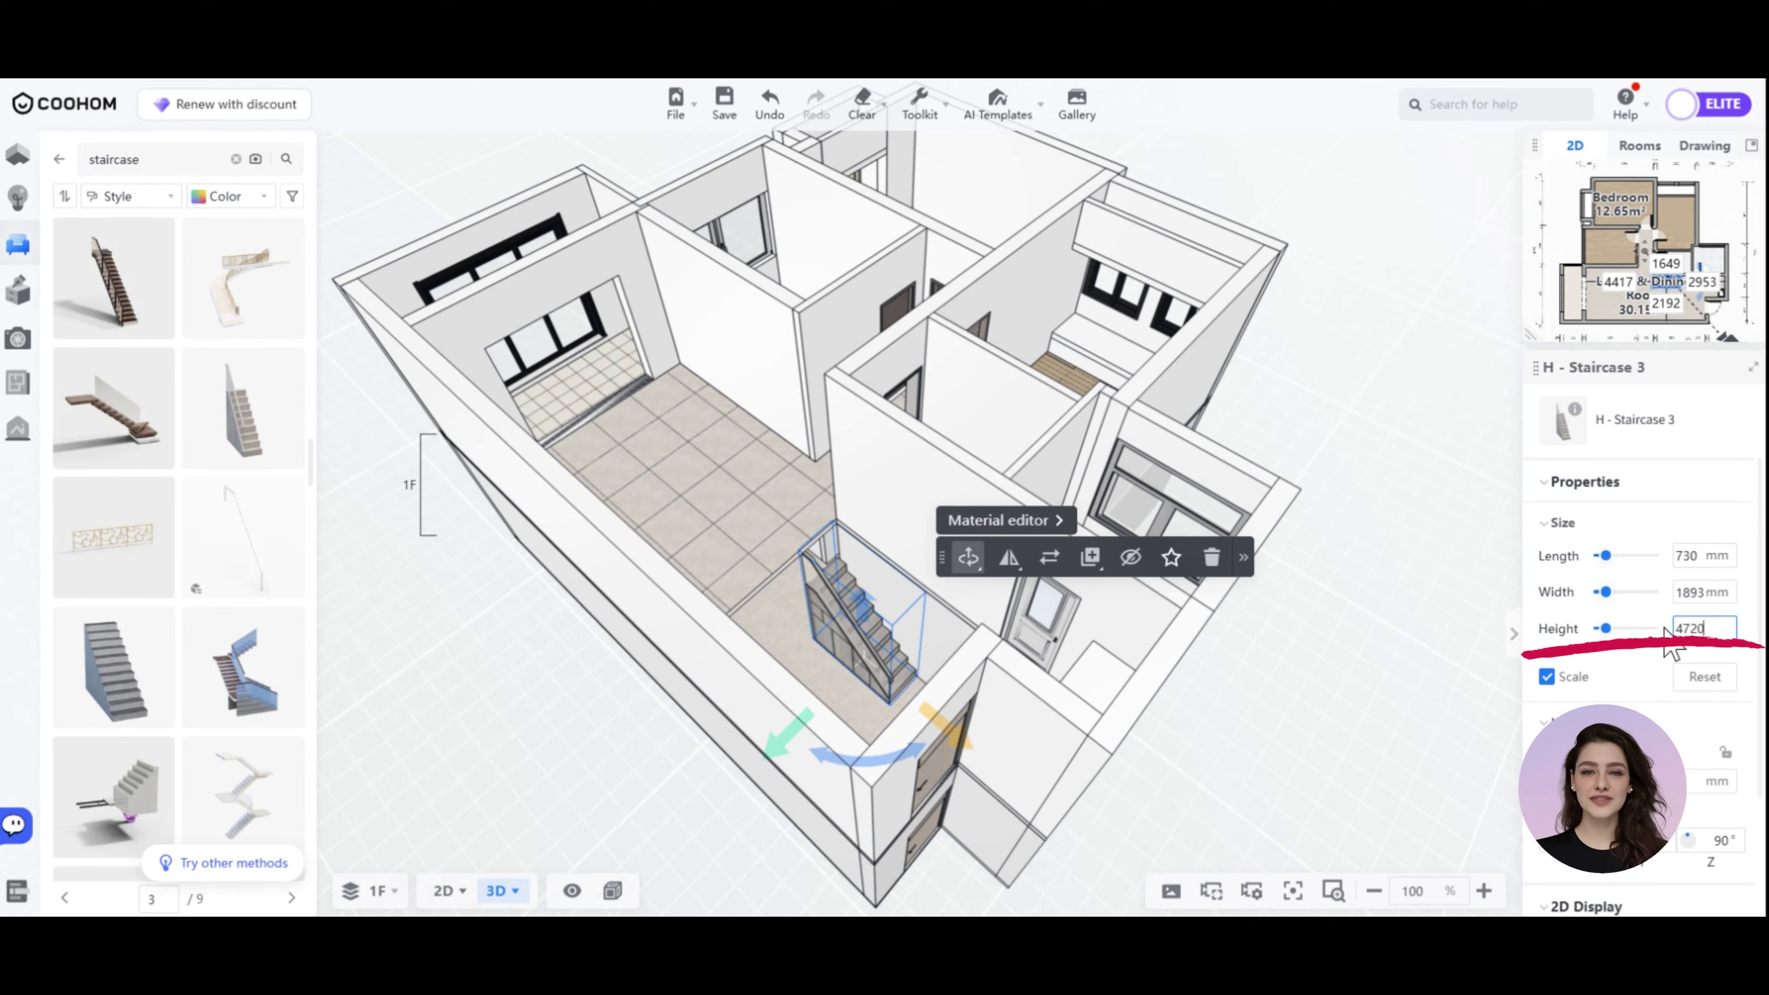
{"action": "type", "text": "0"}
{"action": "key", "text": "Return"}
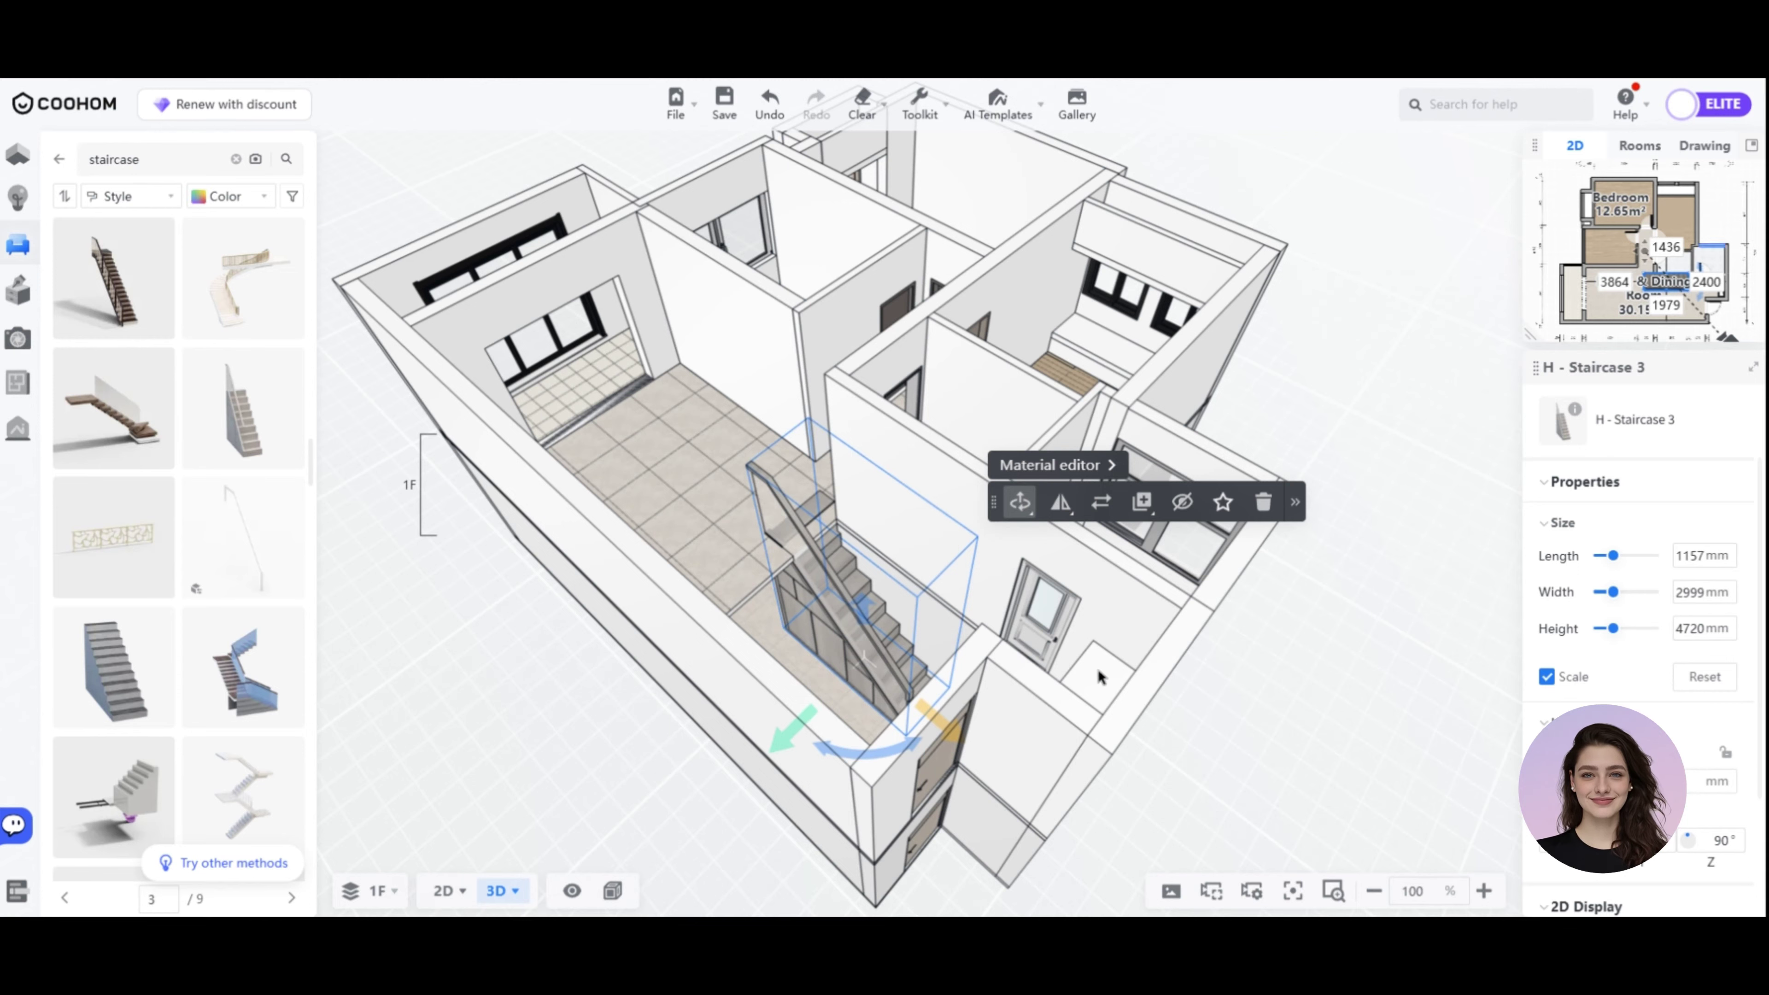
{"action": "scroll", "coordinate": [923, 714], "scroll_direction": "up", "scroll_amount": 3}
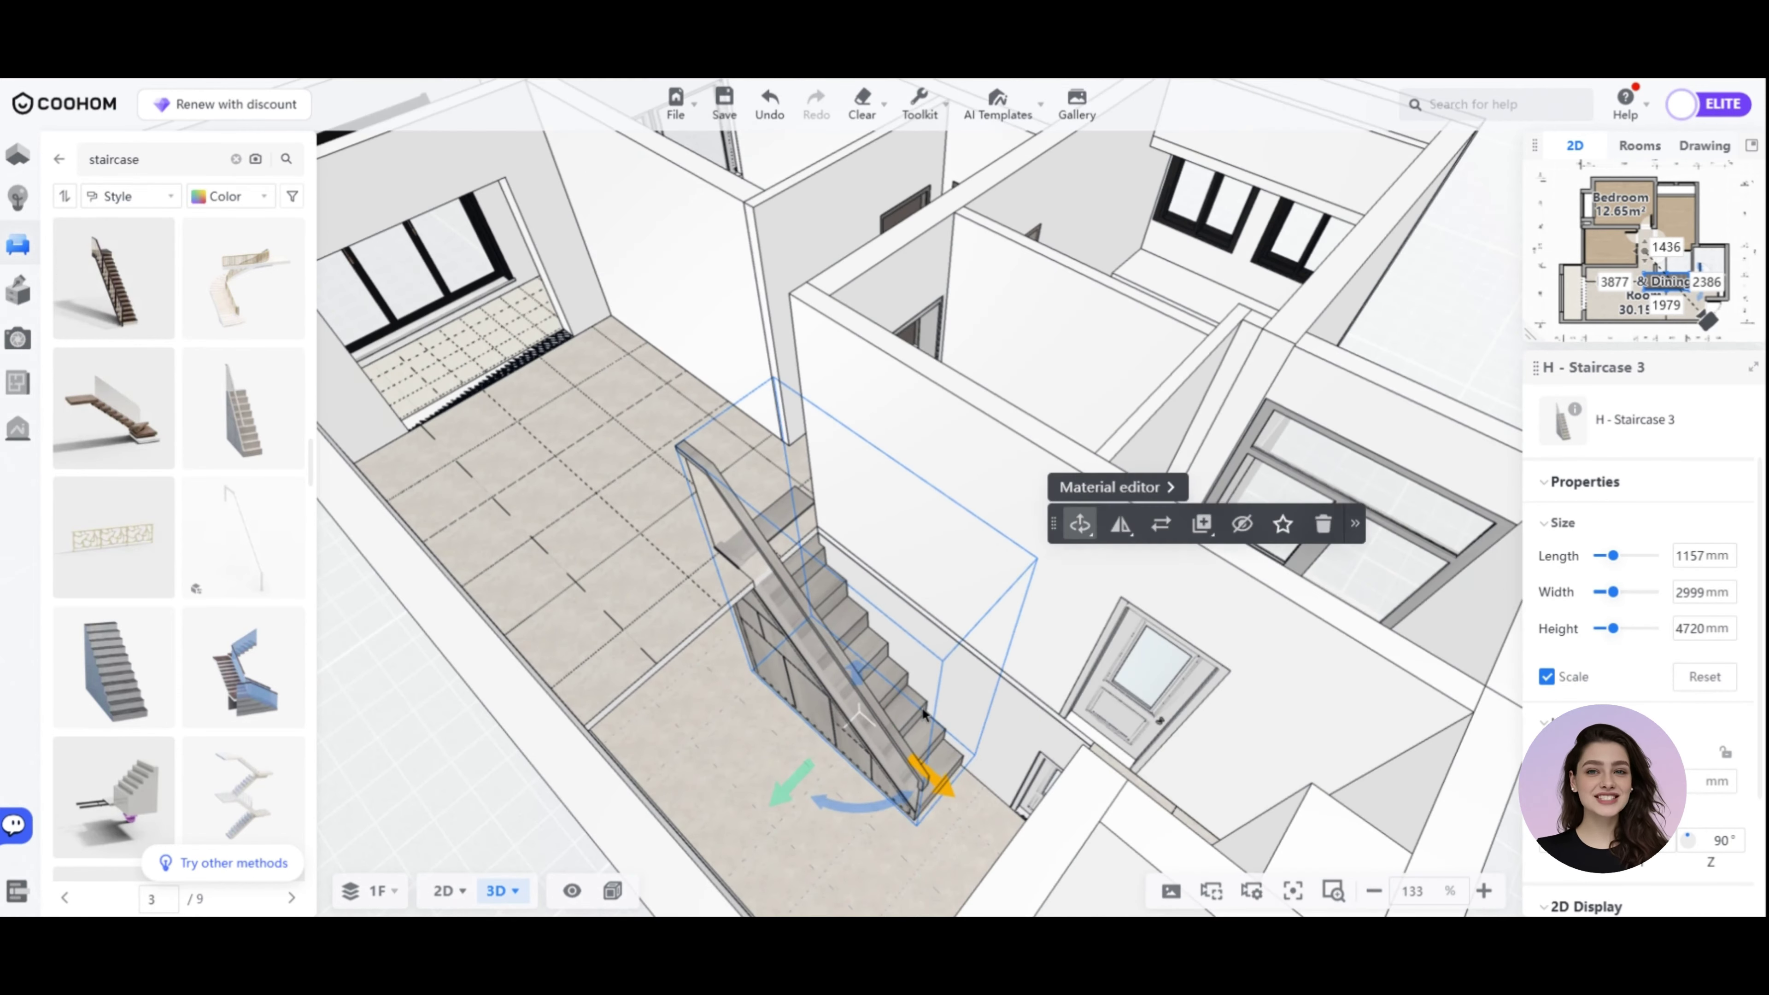
{"action": "scroll", "coordinate": [924, 714], "scroll_direction": "up", "scroll_amount": 1}
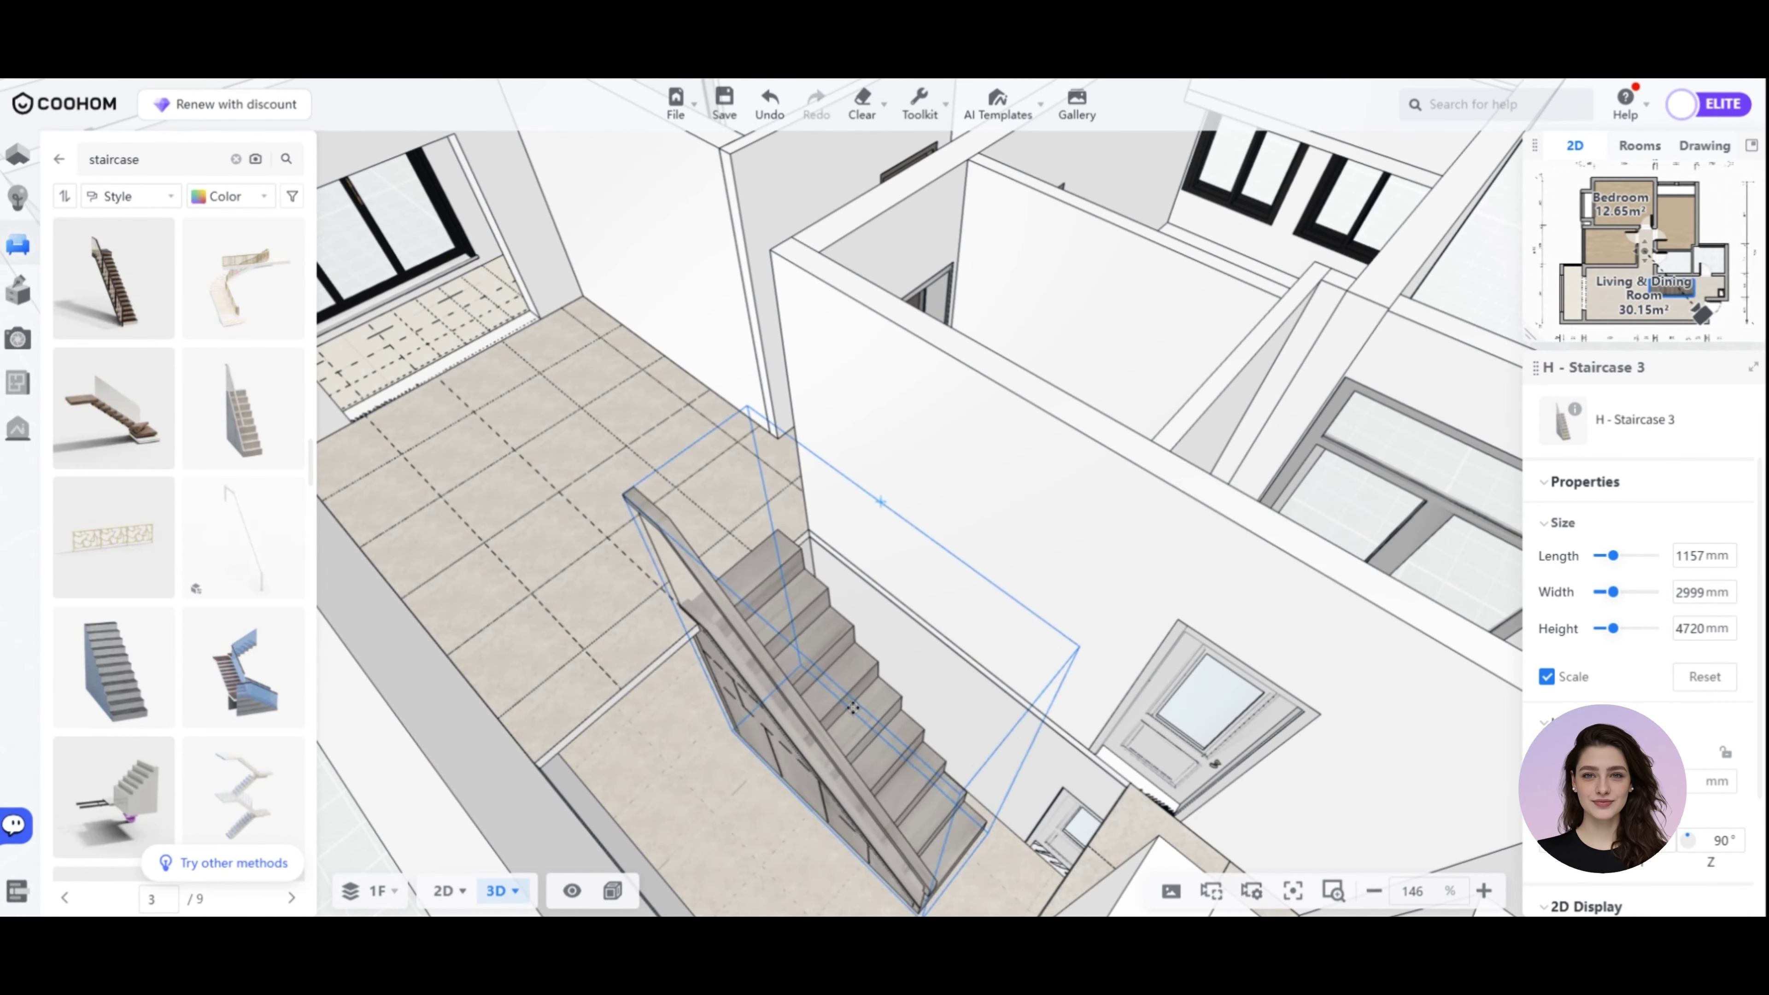
{"action": "left_click_drag", "start_coordinate": [853, 708], "coordinate": [881, 707]}
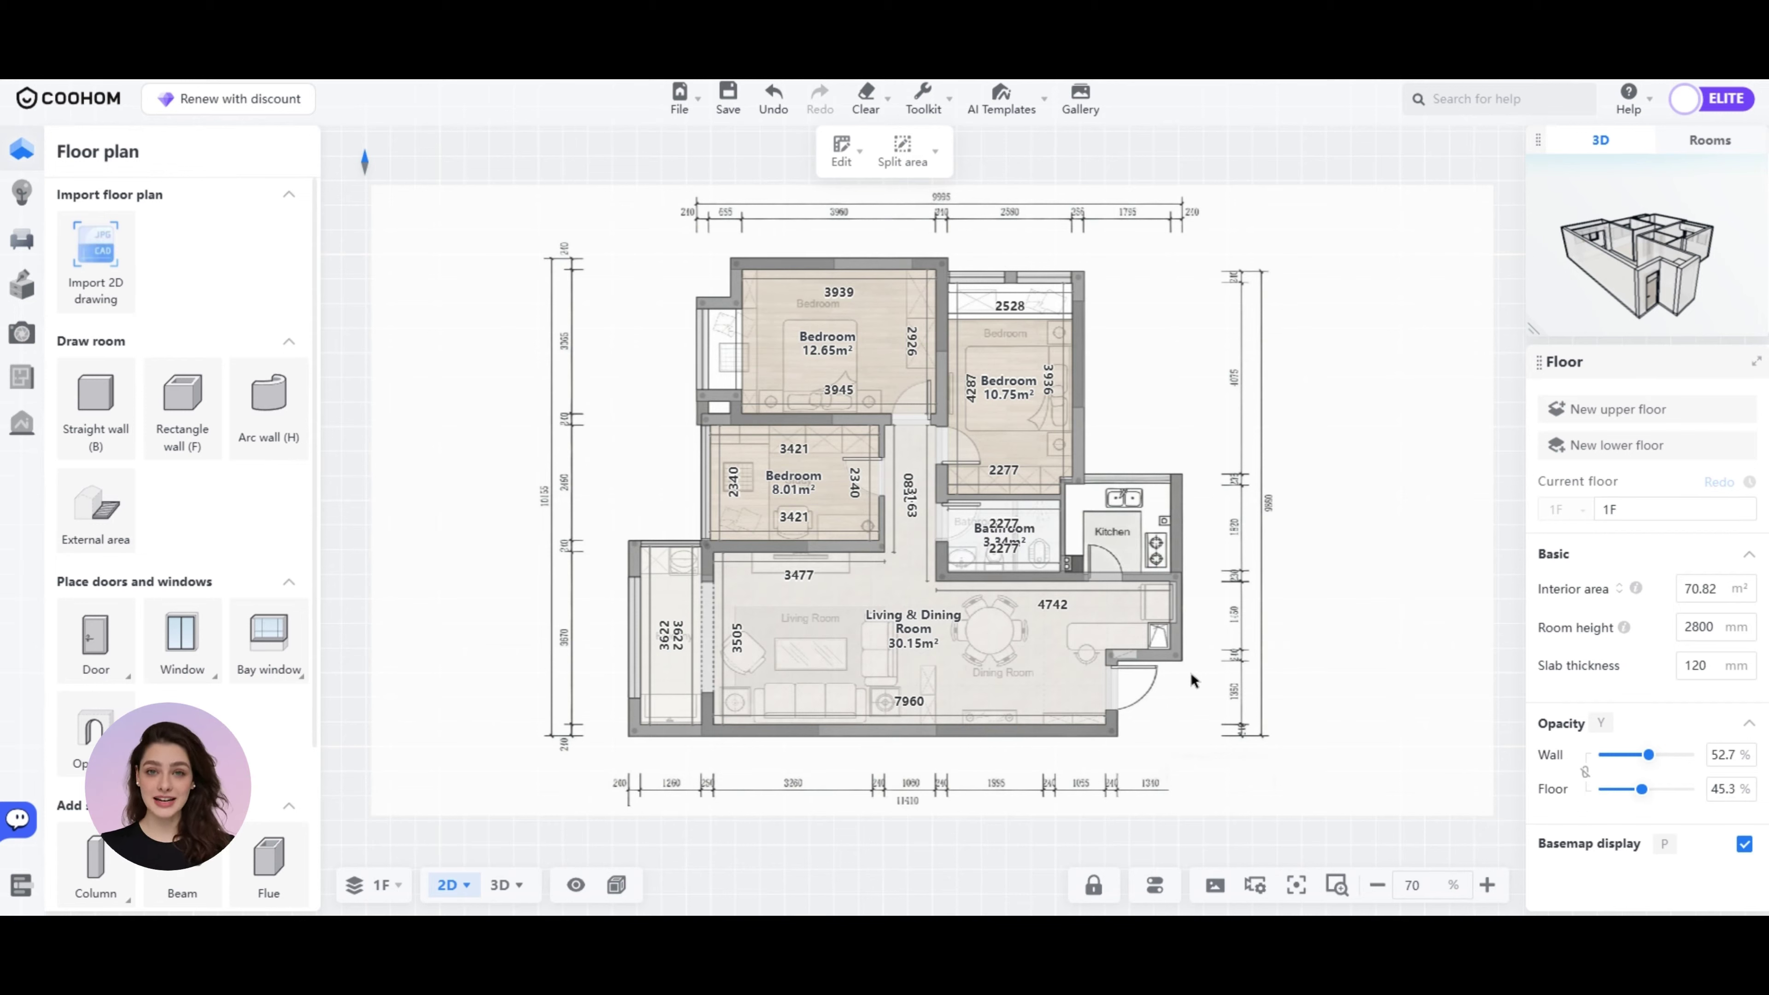
Set the distance from the wall between the small bedroom and living room to the opposite outer wall to 3505 mm.
{"action": "left_click", "coordinate": [793, 546]}
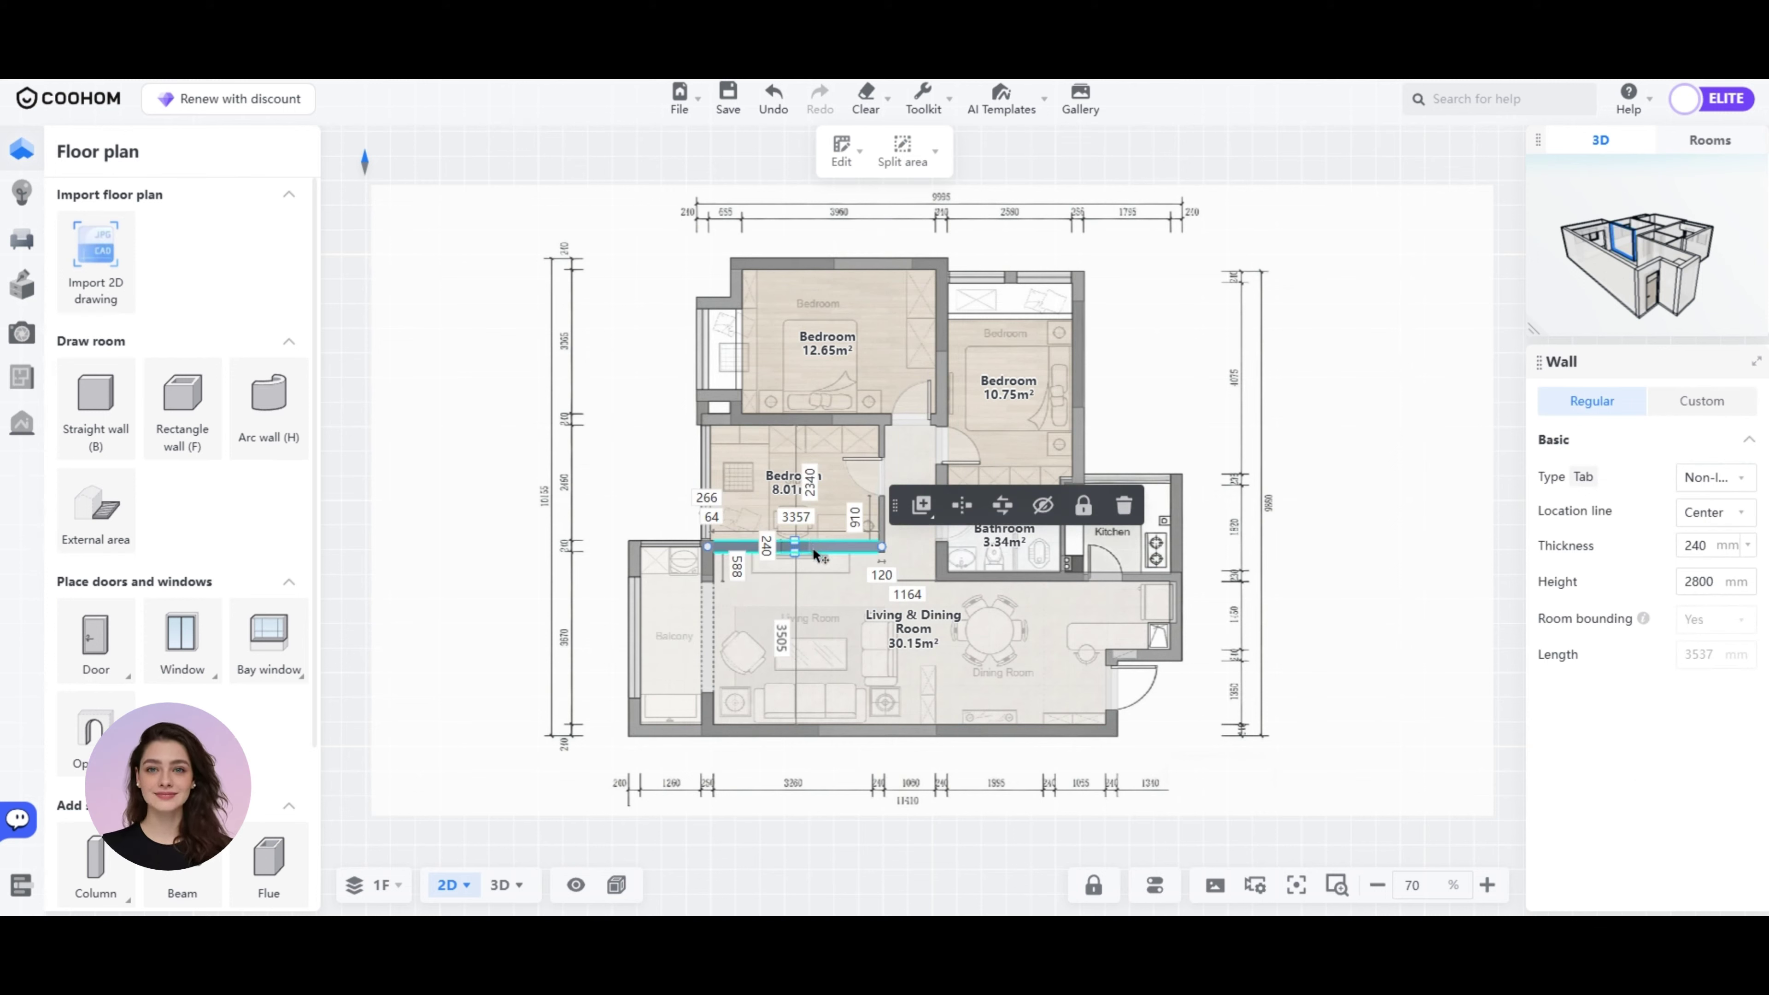
{"action": "left_click", "coordinate": [784, 638]}
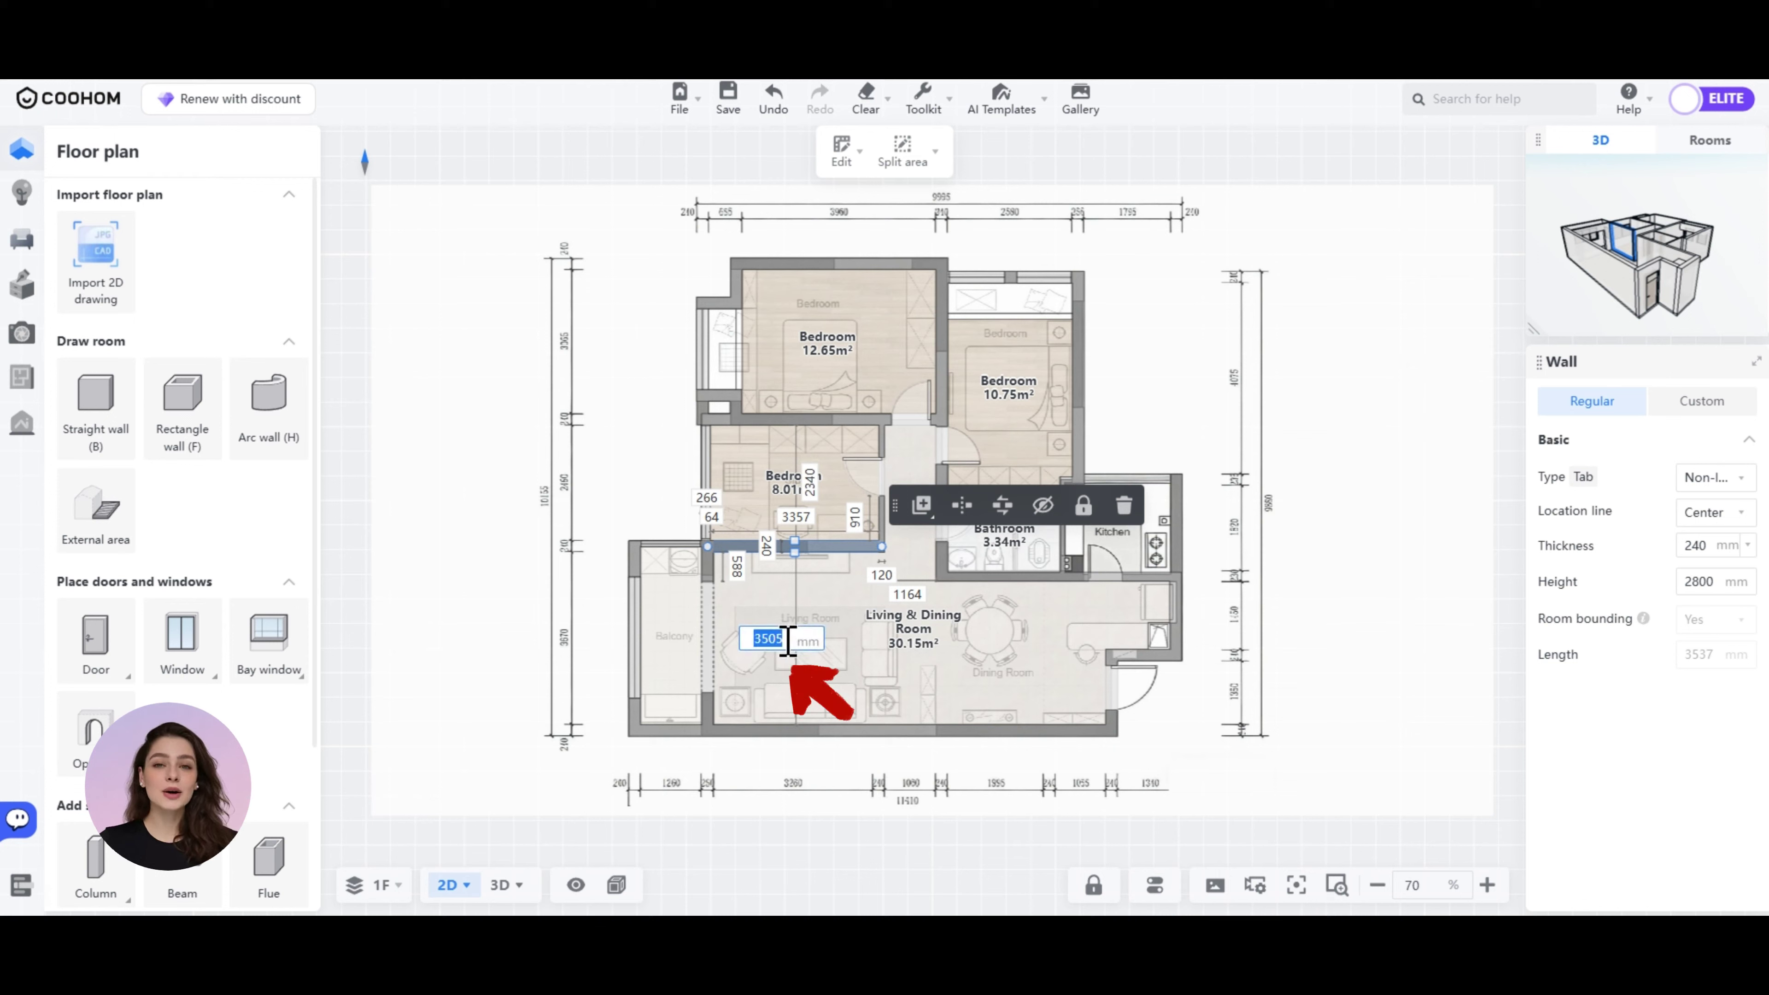
{"action": "type", "text": "35"}
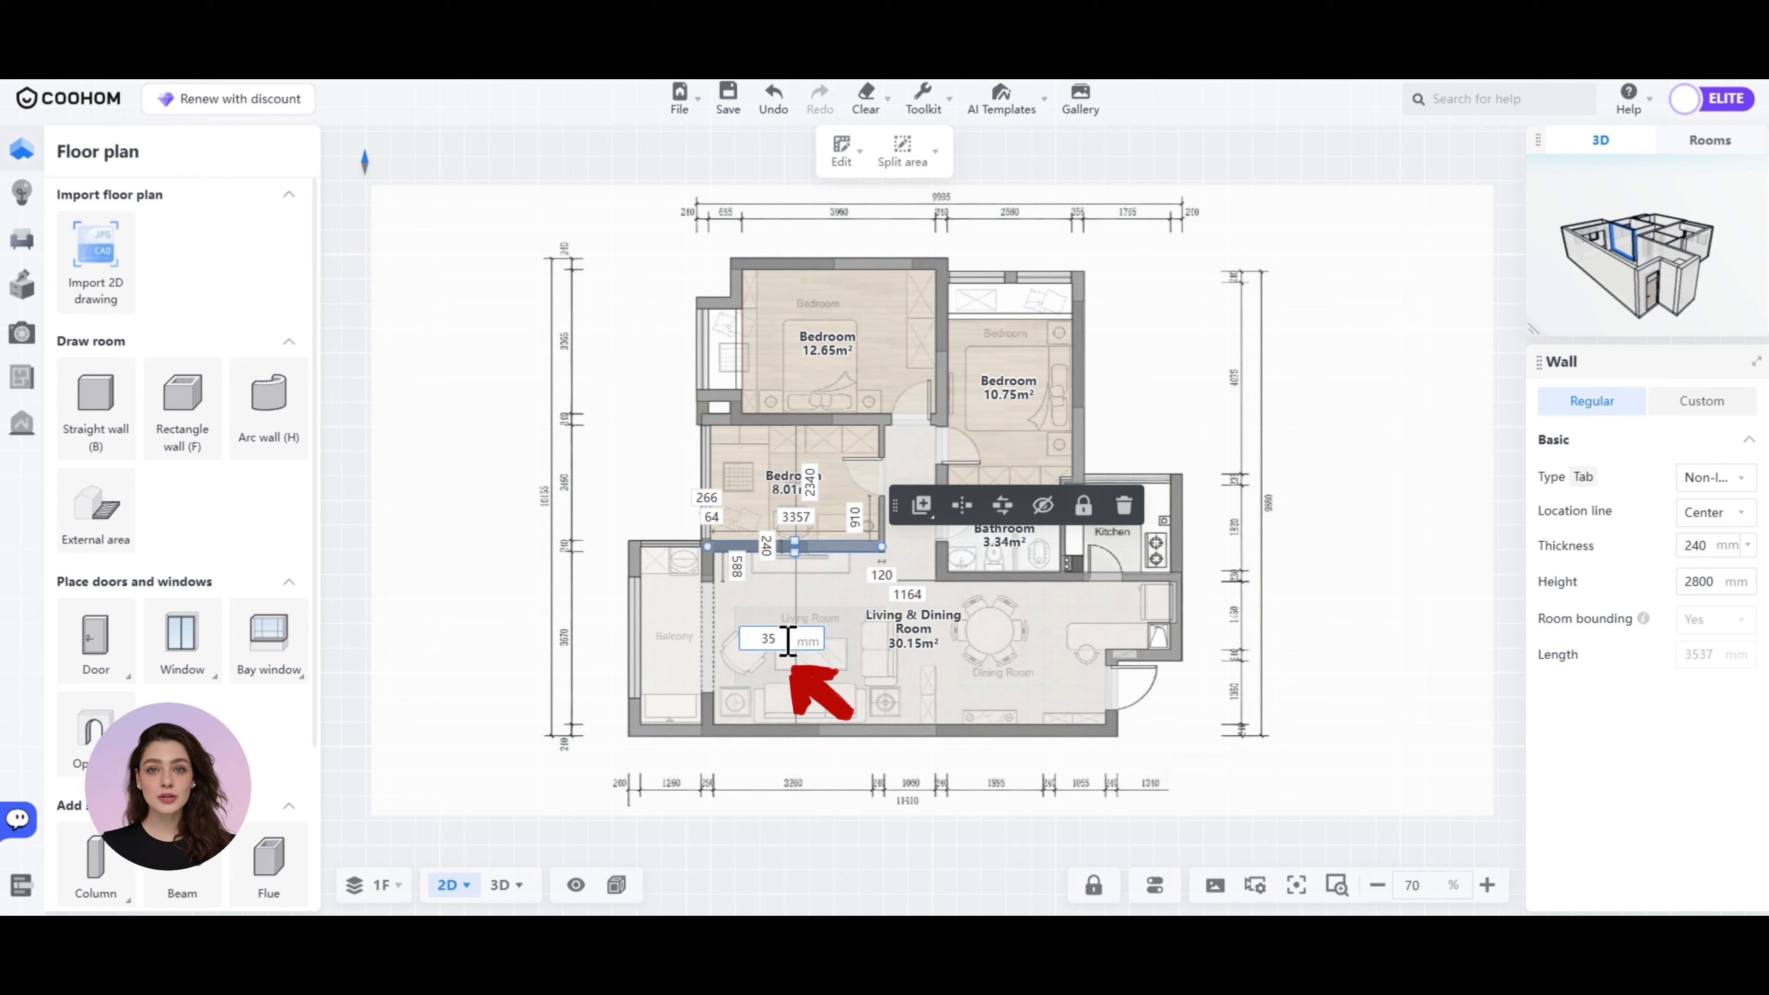
{"action": "type", "text": "05"}
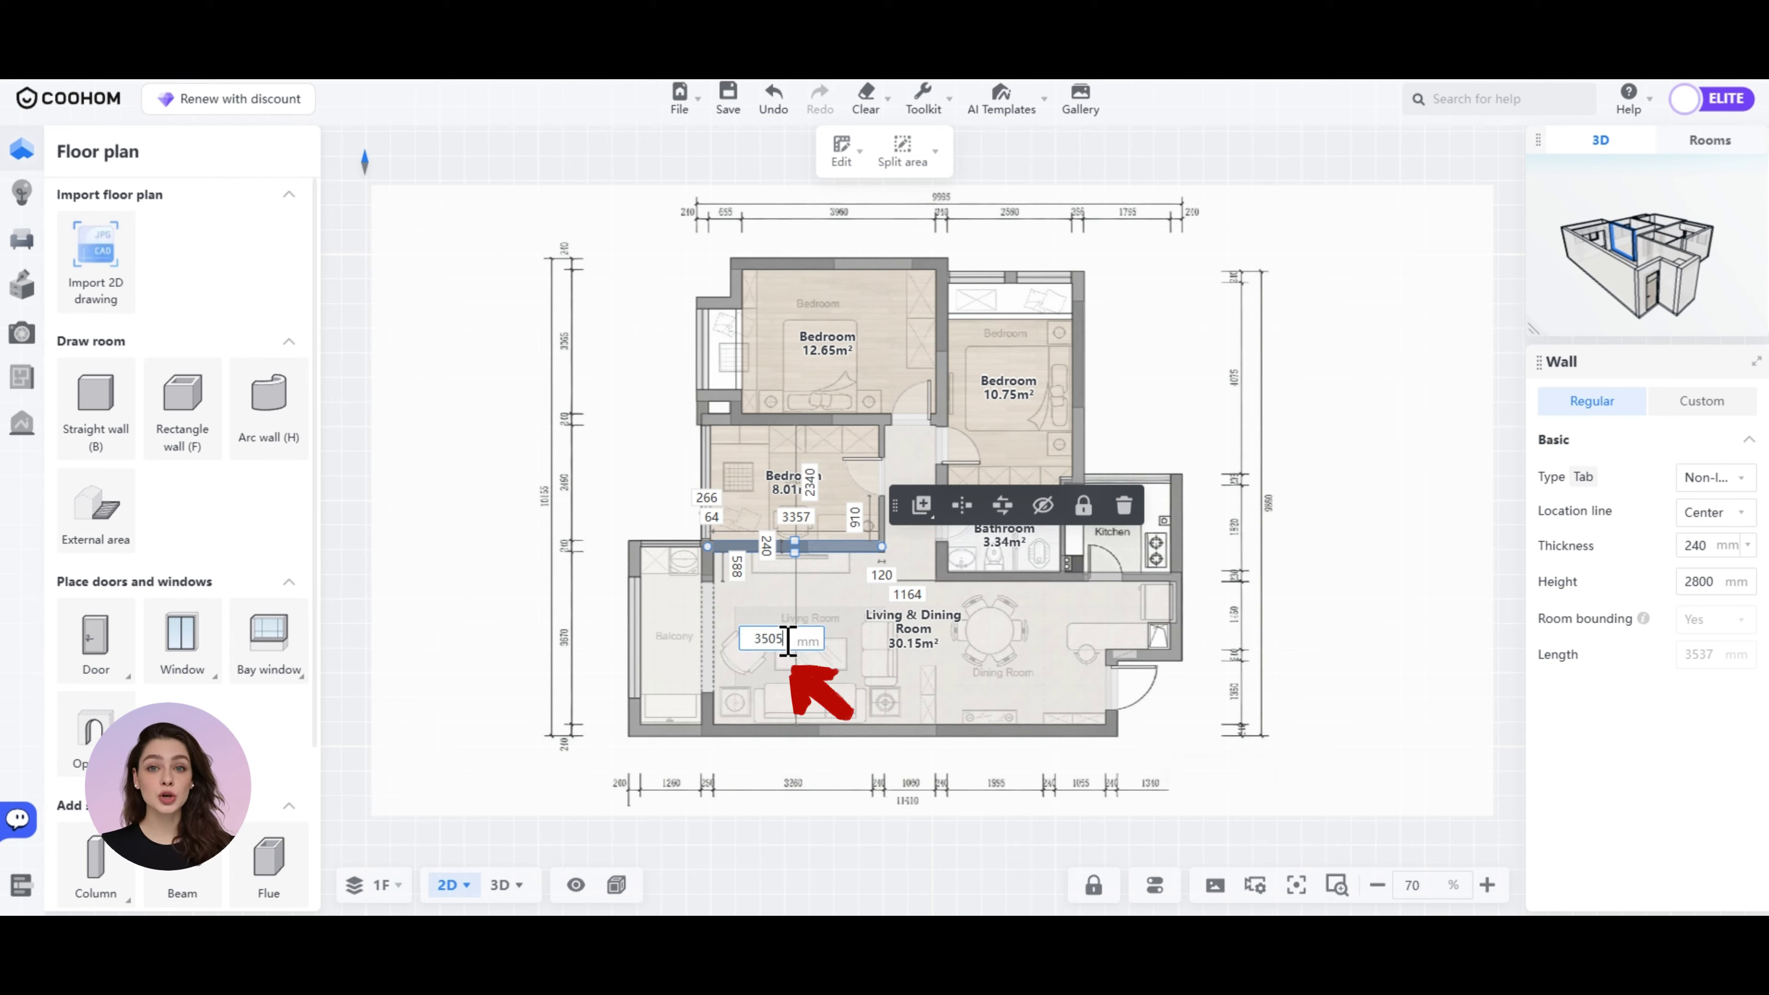
{"action": "key", "text": "Return"}
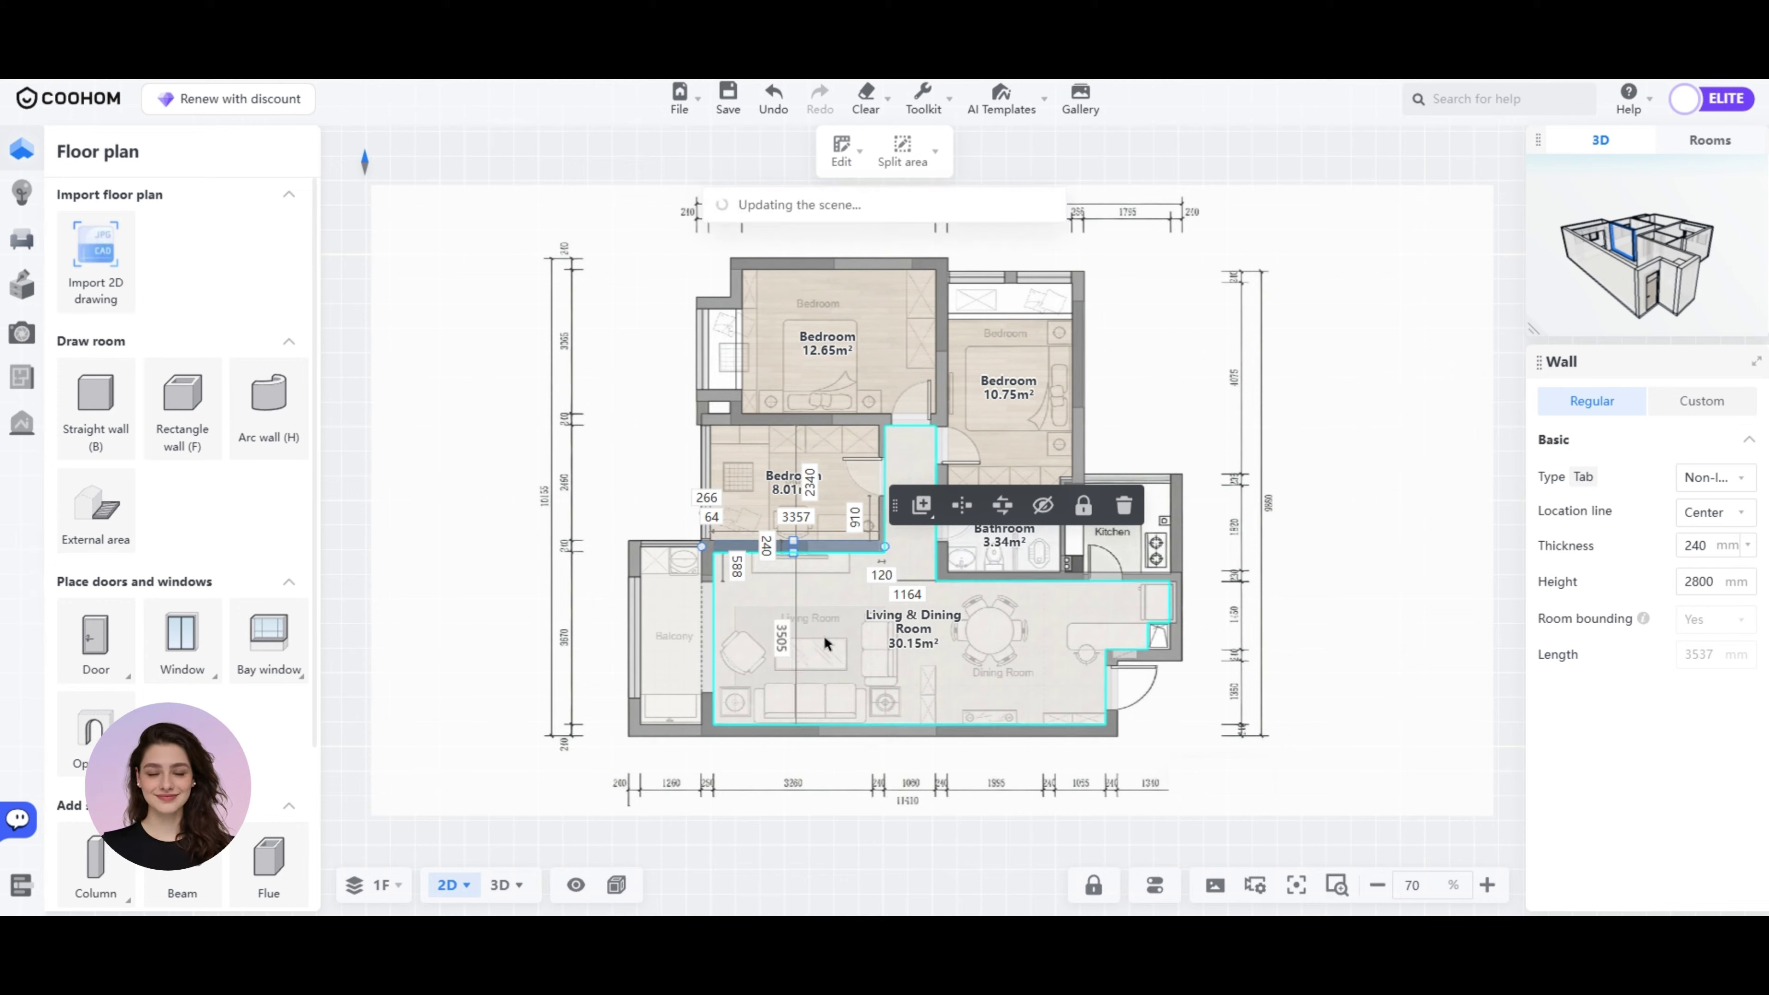
{"action": "left_click", "coordinate": [828, 642]}
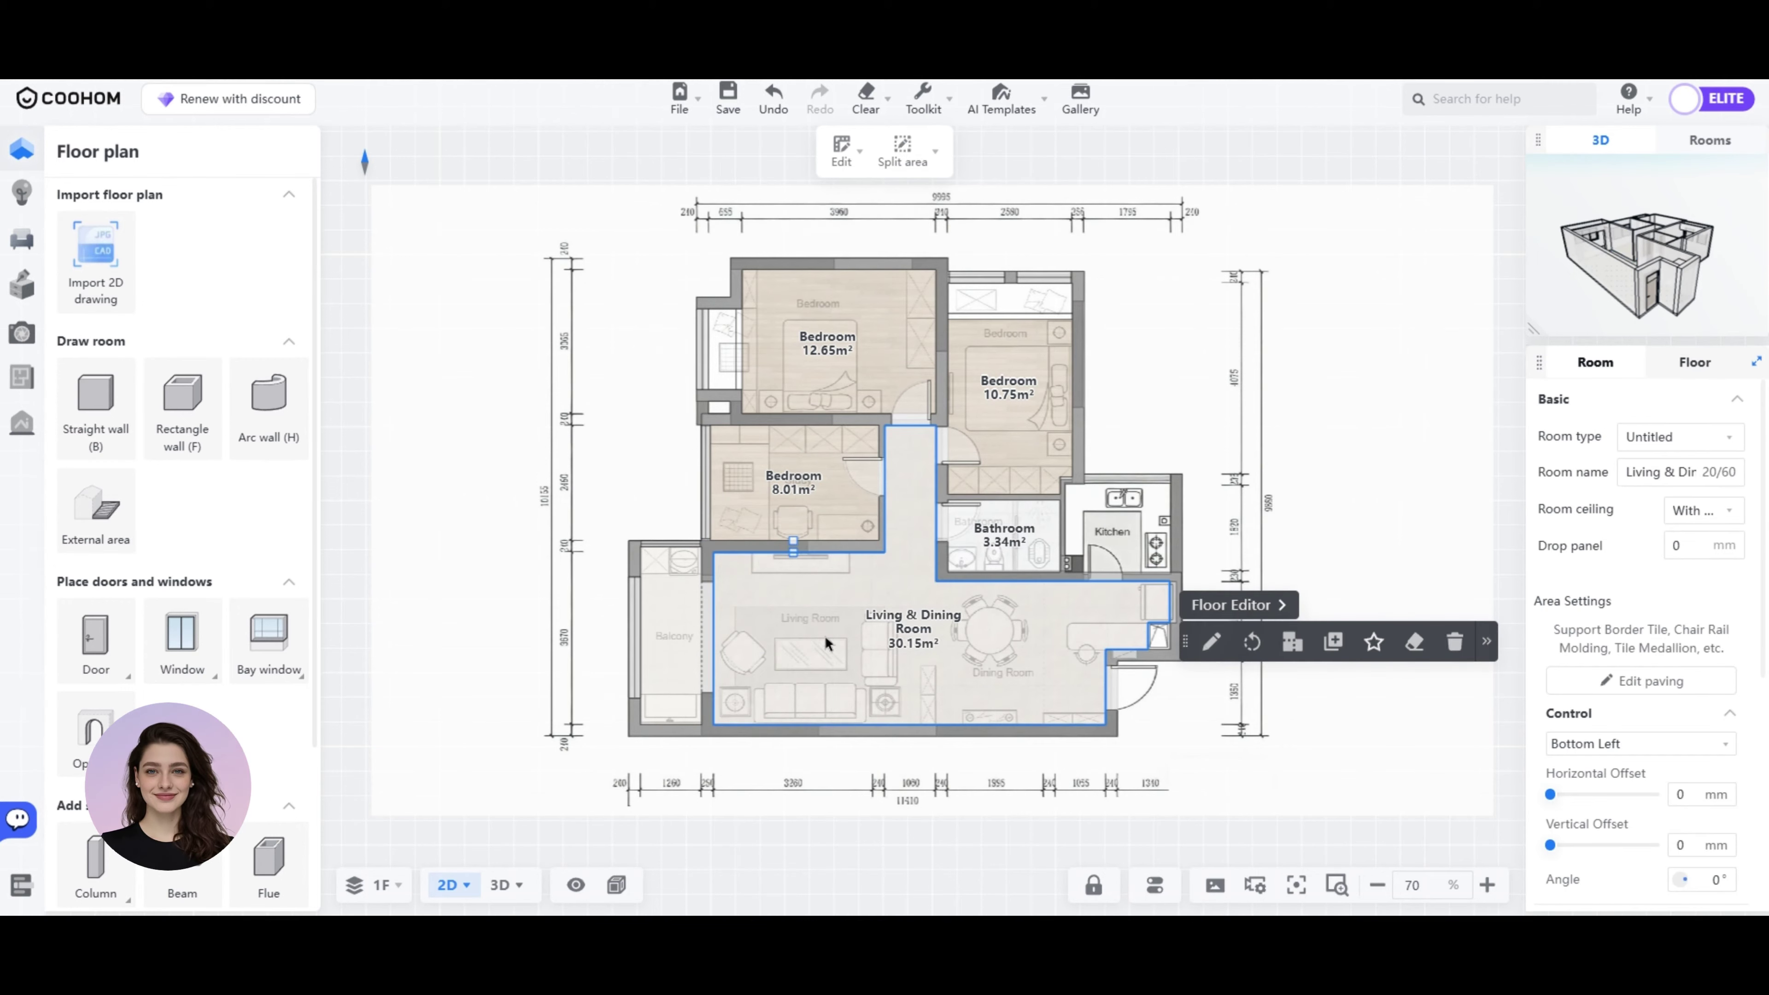
Draw 240 mm thick straight walls along the kitchen's two open outer sides, closing the room up to the bedroom's outer wall.
{"action": "left_click", "coordinate": [108, 432]}
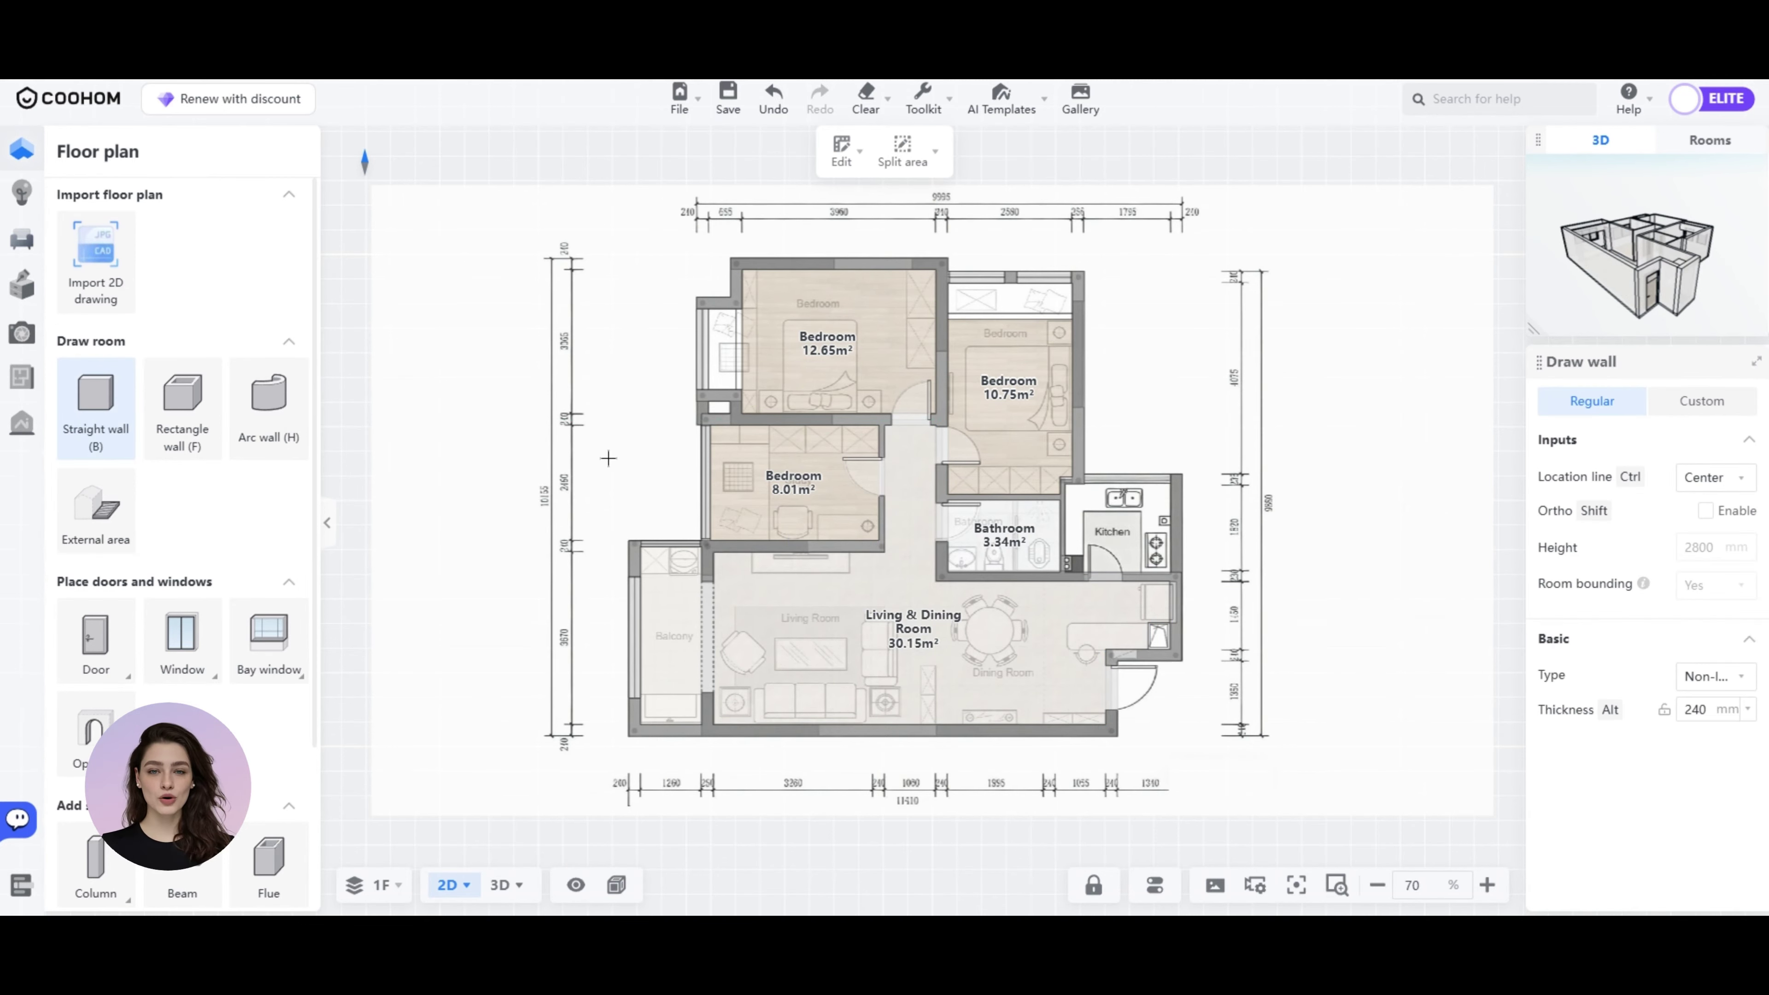
{"action": "scroll", "coordinate": [1198, 544], "scroll_direction": "up", "scroll_amount": 2}
{"action": "scroll", "coordinate": [1198, 544], "scroll_direction": "up", "scroll_amount": 2}
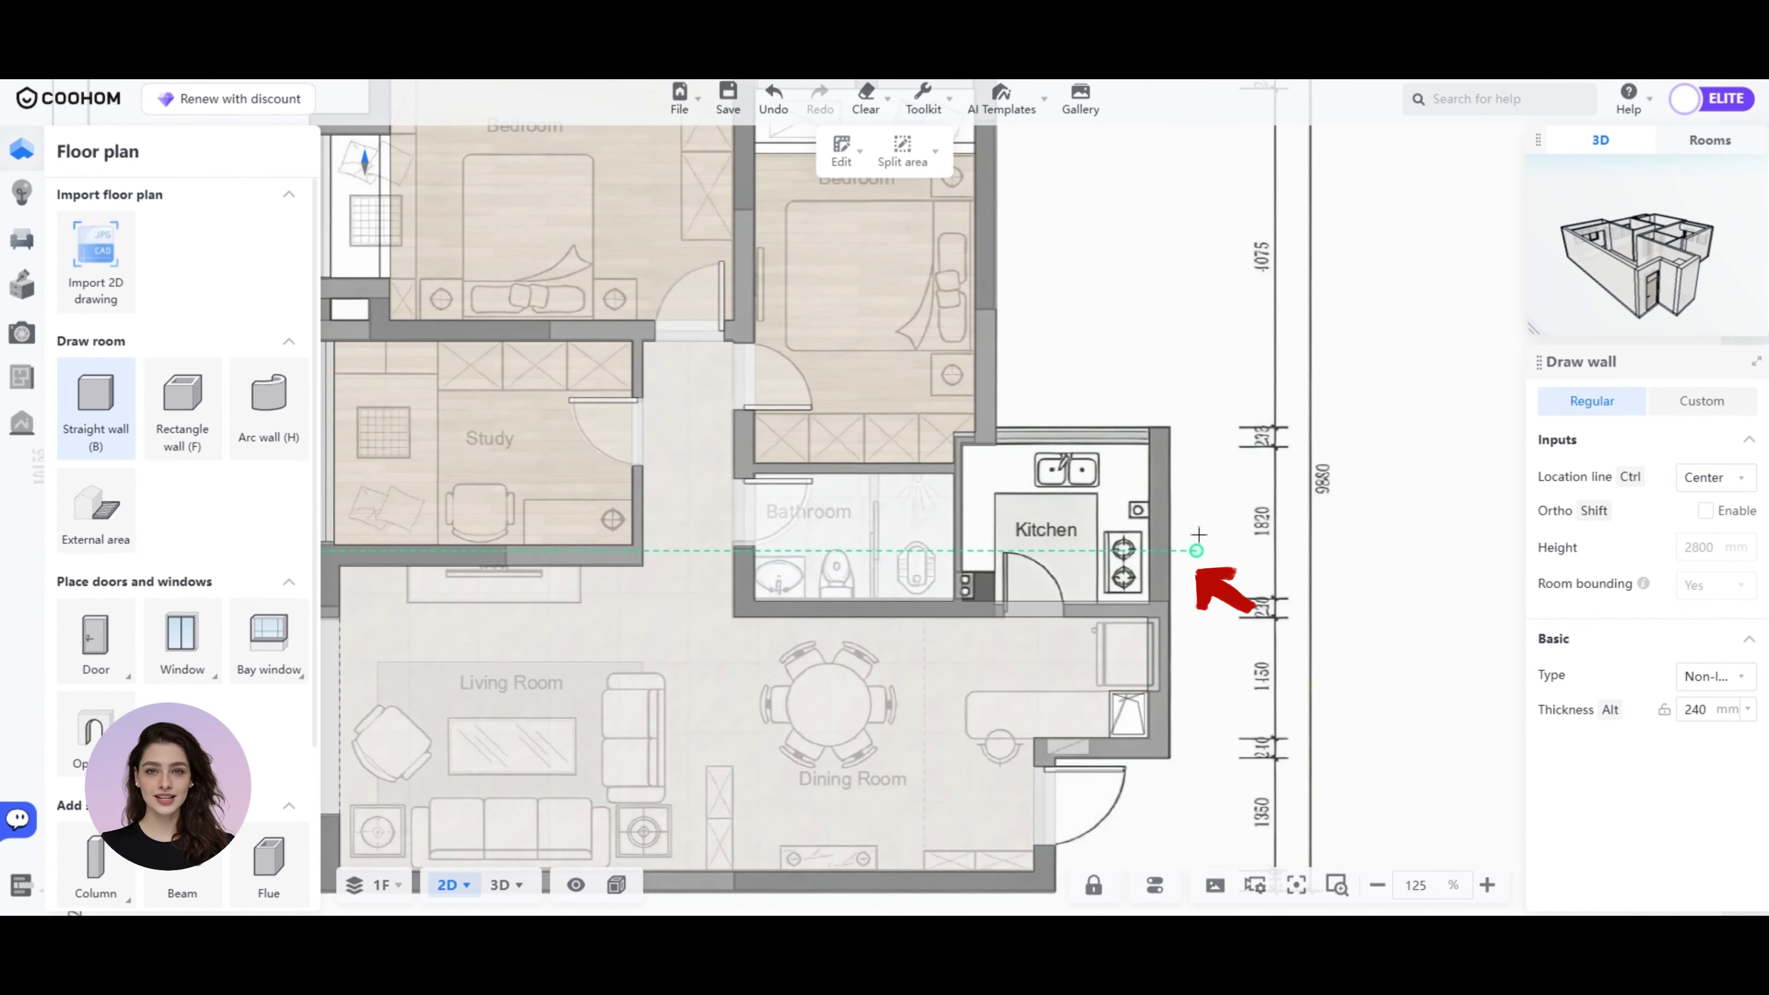
{"action": "left_click", "coordinate": [1160, 610]}
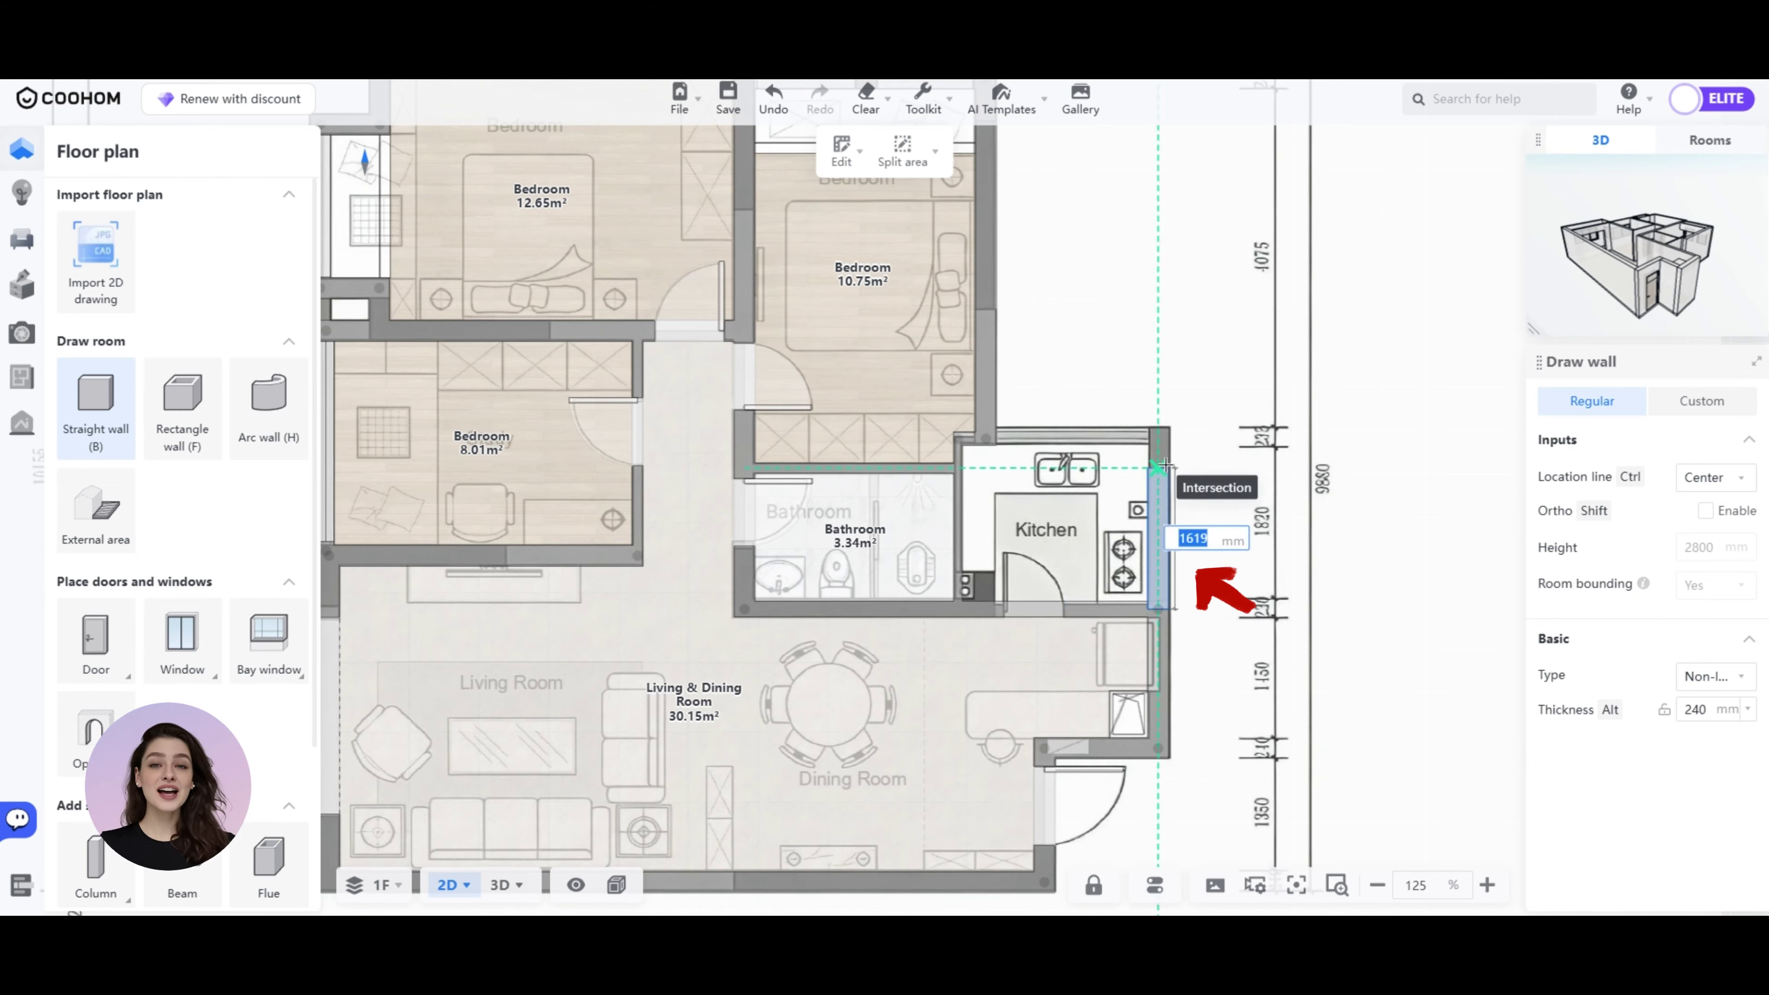
{"action": "left_click", "coordinate": [1162, 431]}
{"action": "left_click", "coordinate": [985, 436]}
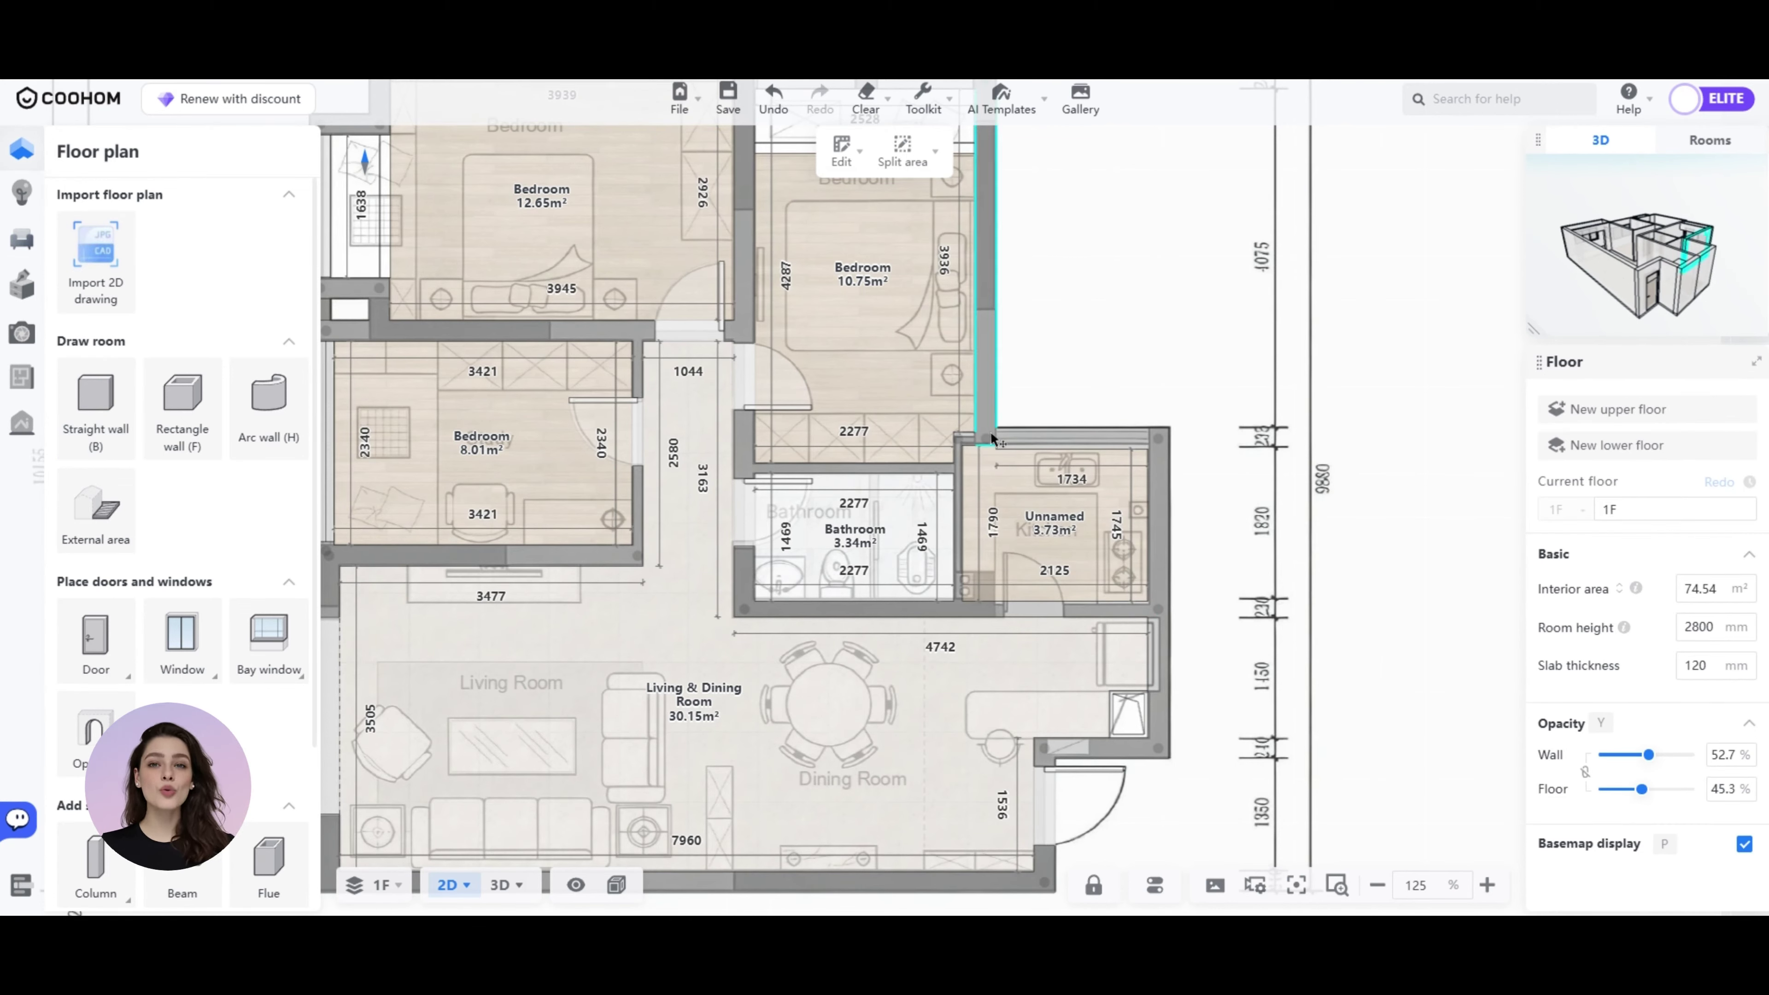
Set the thickness of the kitchen's outer wall behind the sink to 195 mm.
{"action": "left_click", "coordinate": [1083, 443]}
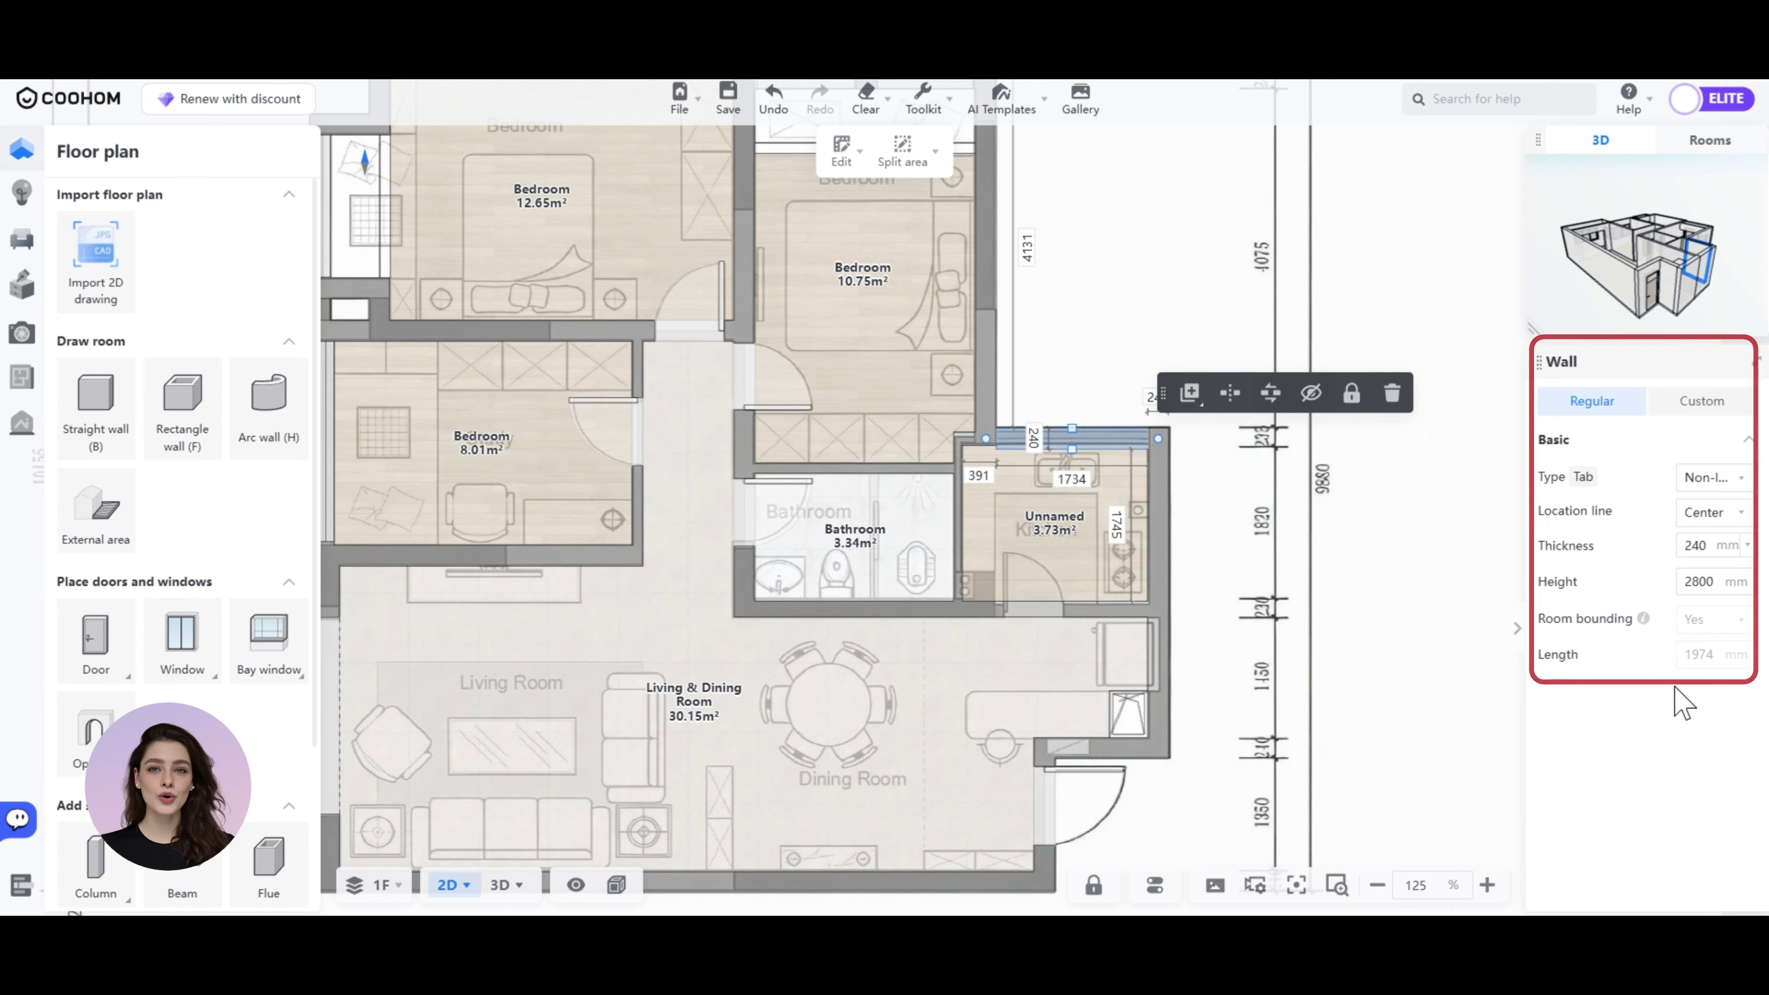
{"action": "double_click", "coordinate": [1705, 545]}
{"action": "type", "text": "195"}
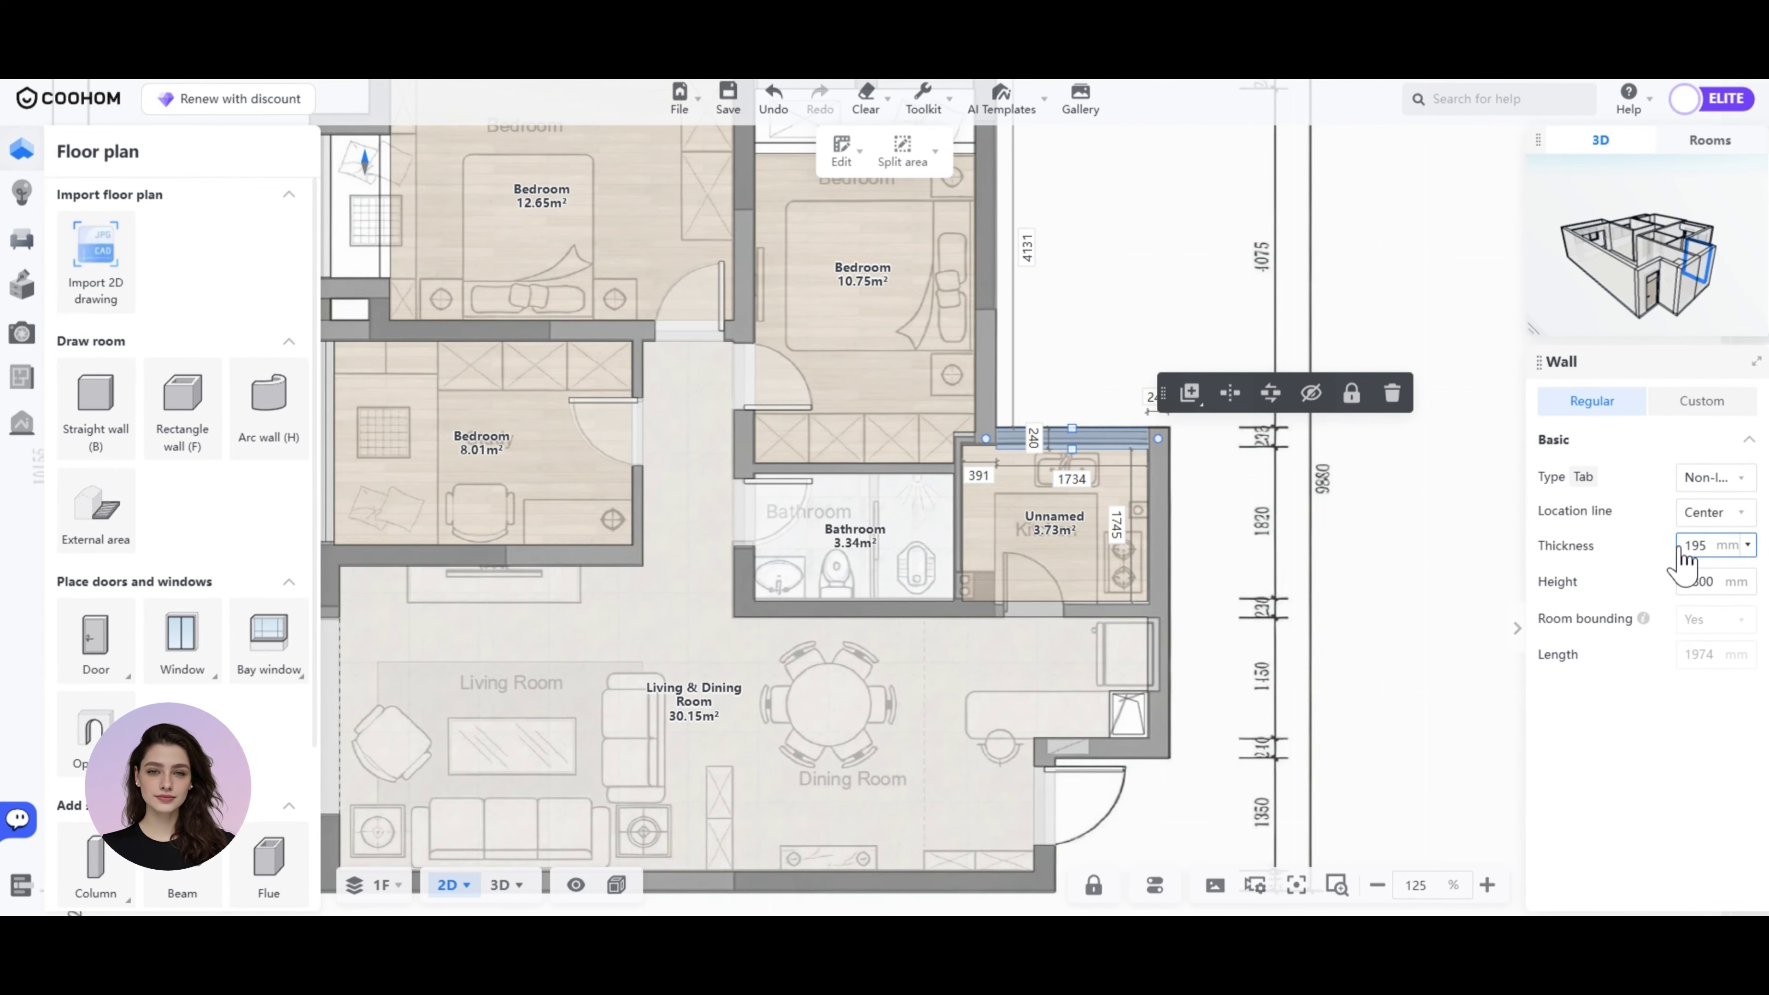
{"action": "key", "text": "Return"}
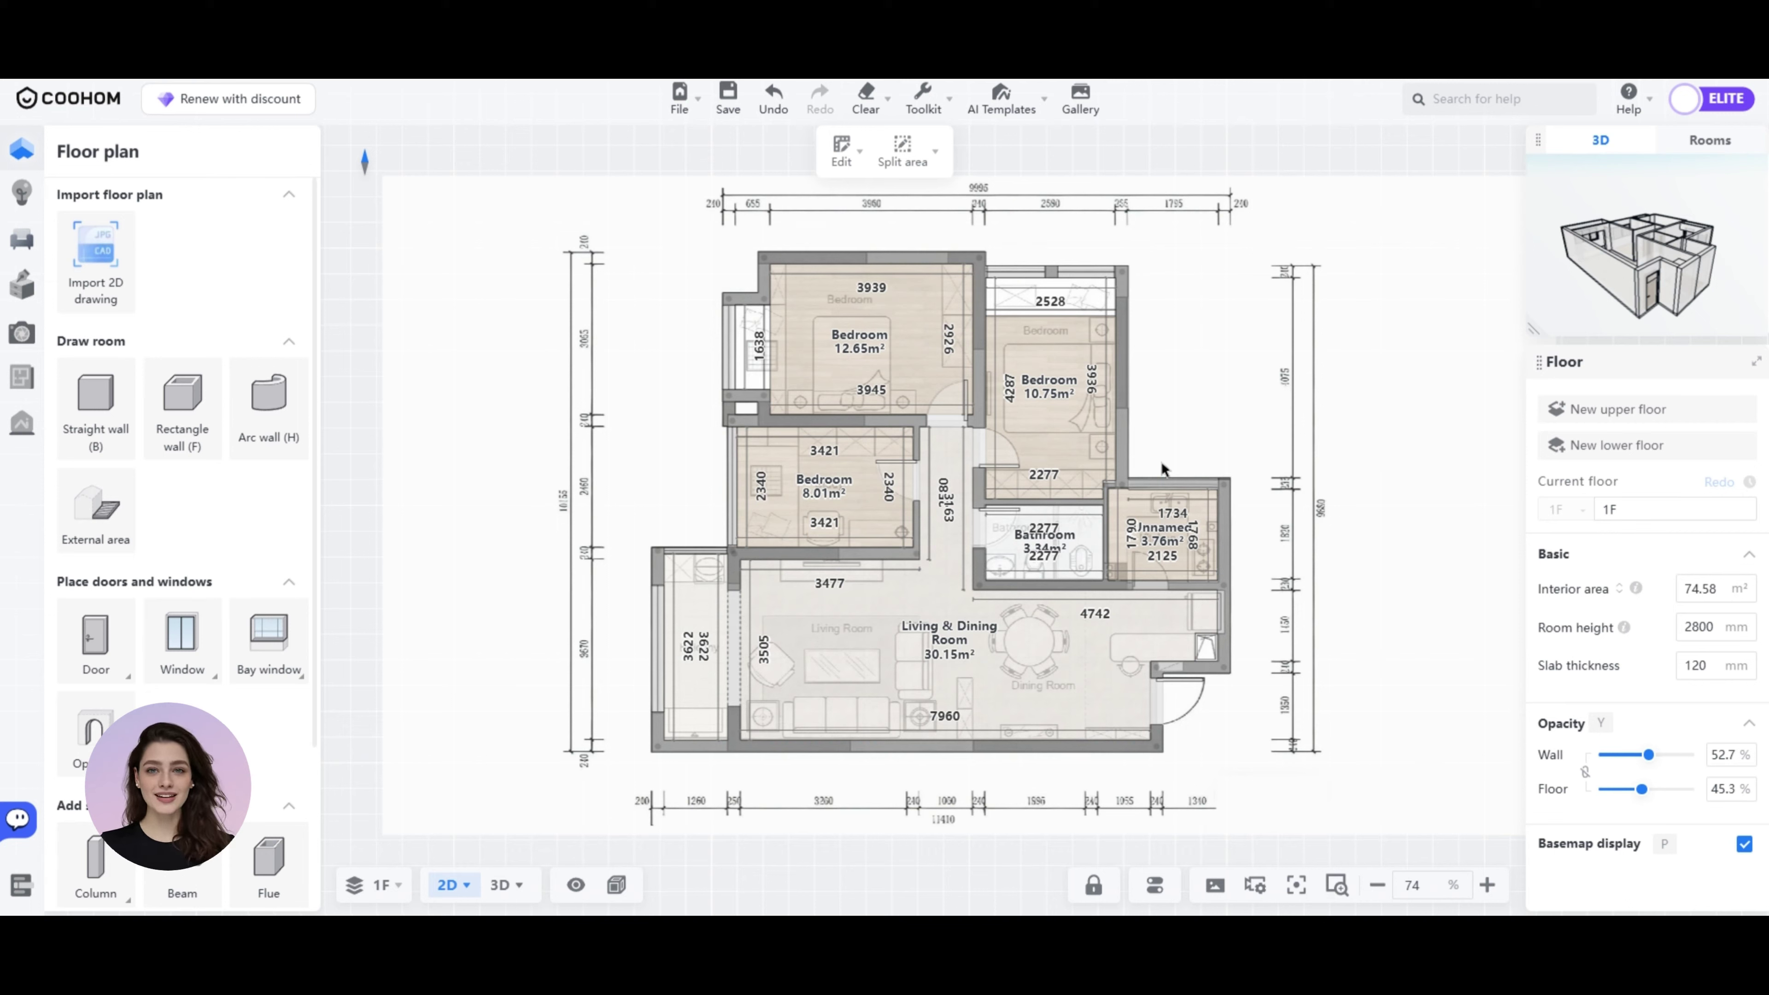
Set the unnamed room's type to Kitchen and name it Kitchen-01.
{"action": "left_click", "coordinate": [1144, 520]}
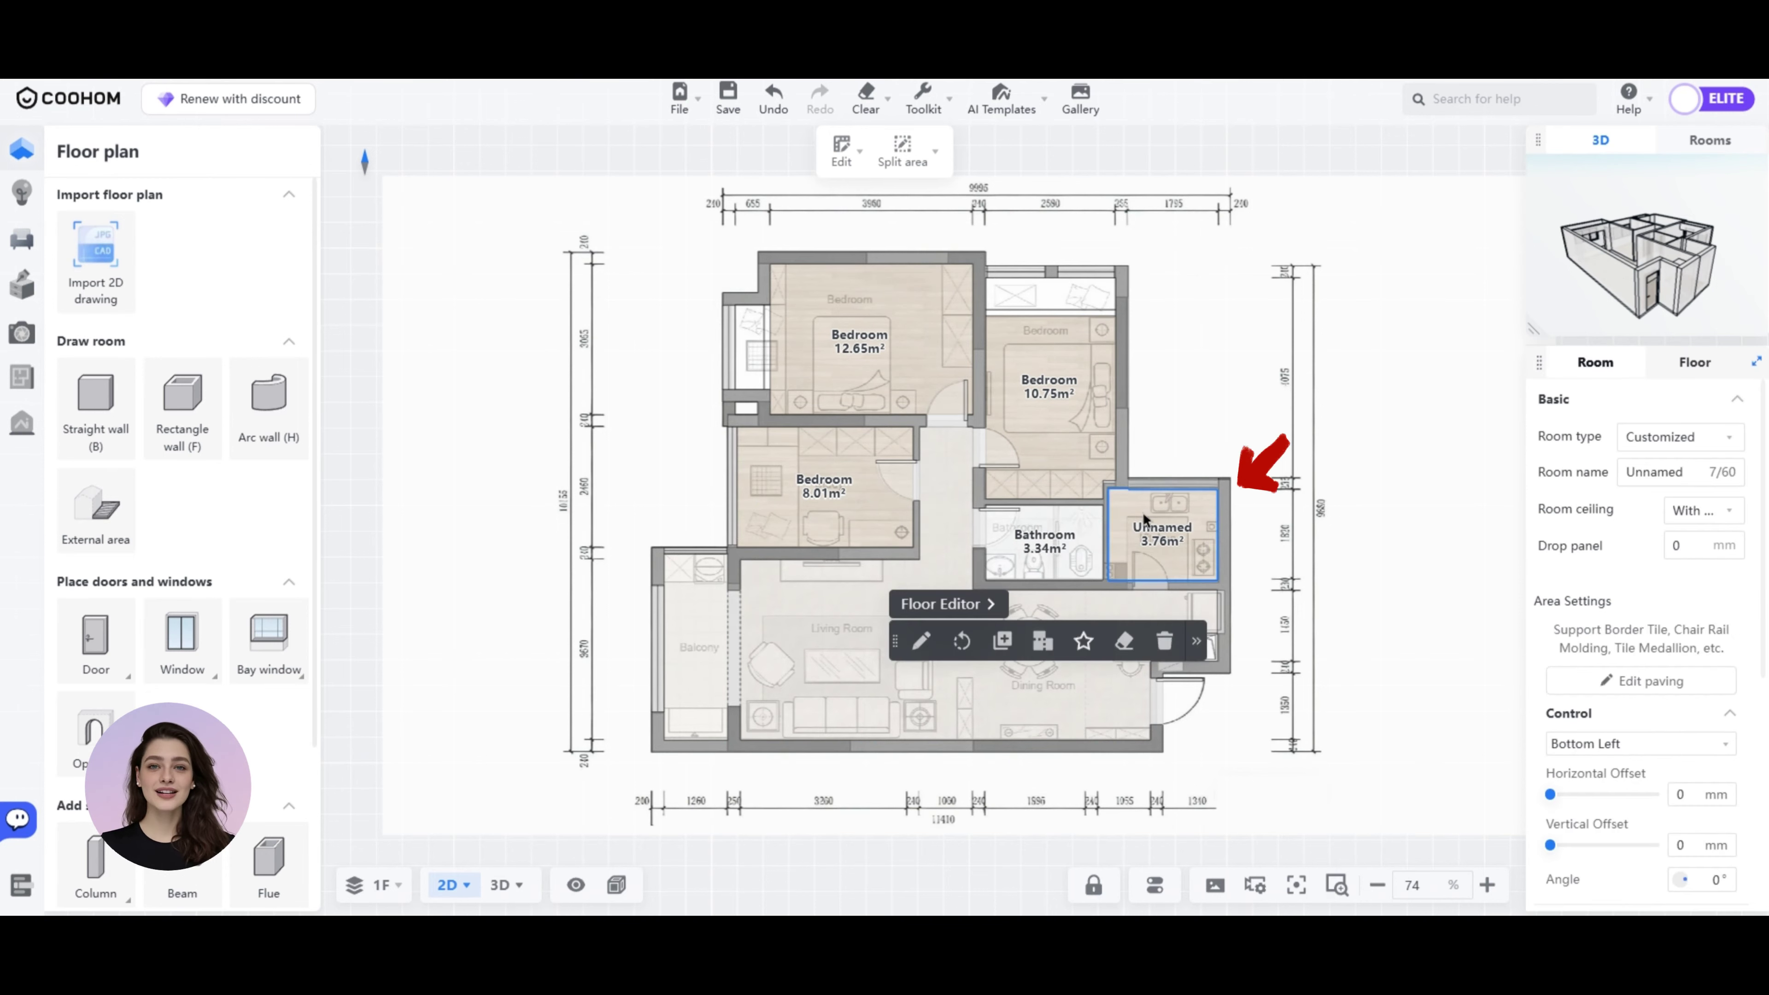
{"action": "left_click", "coordinate": [1694, 446]}
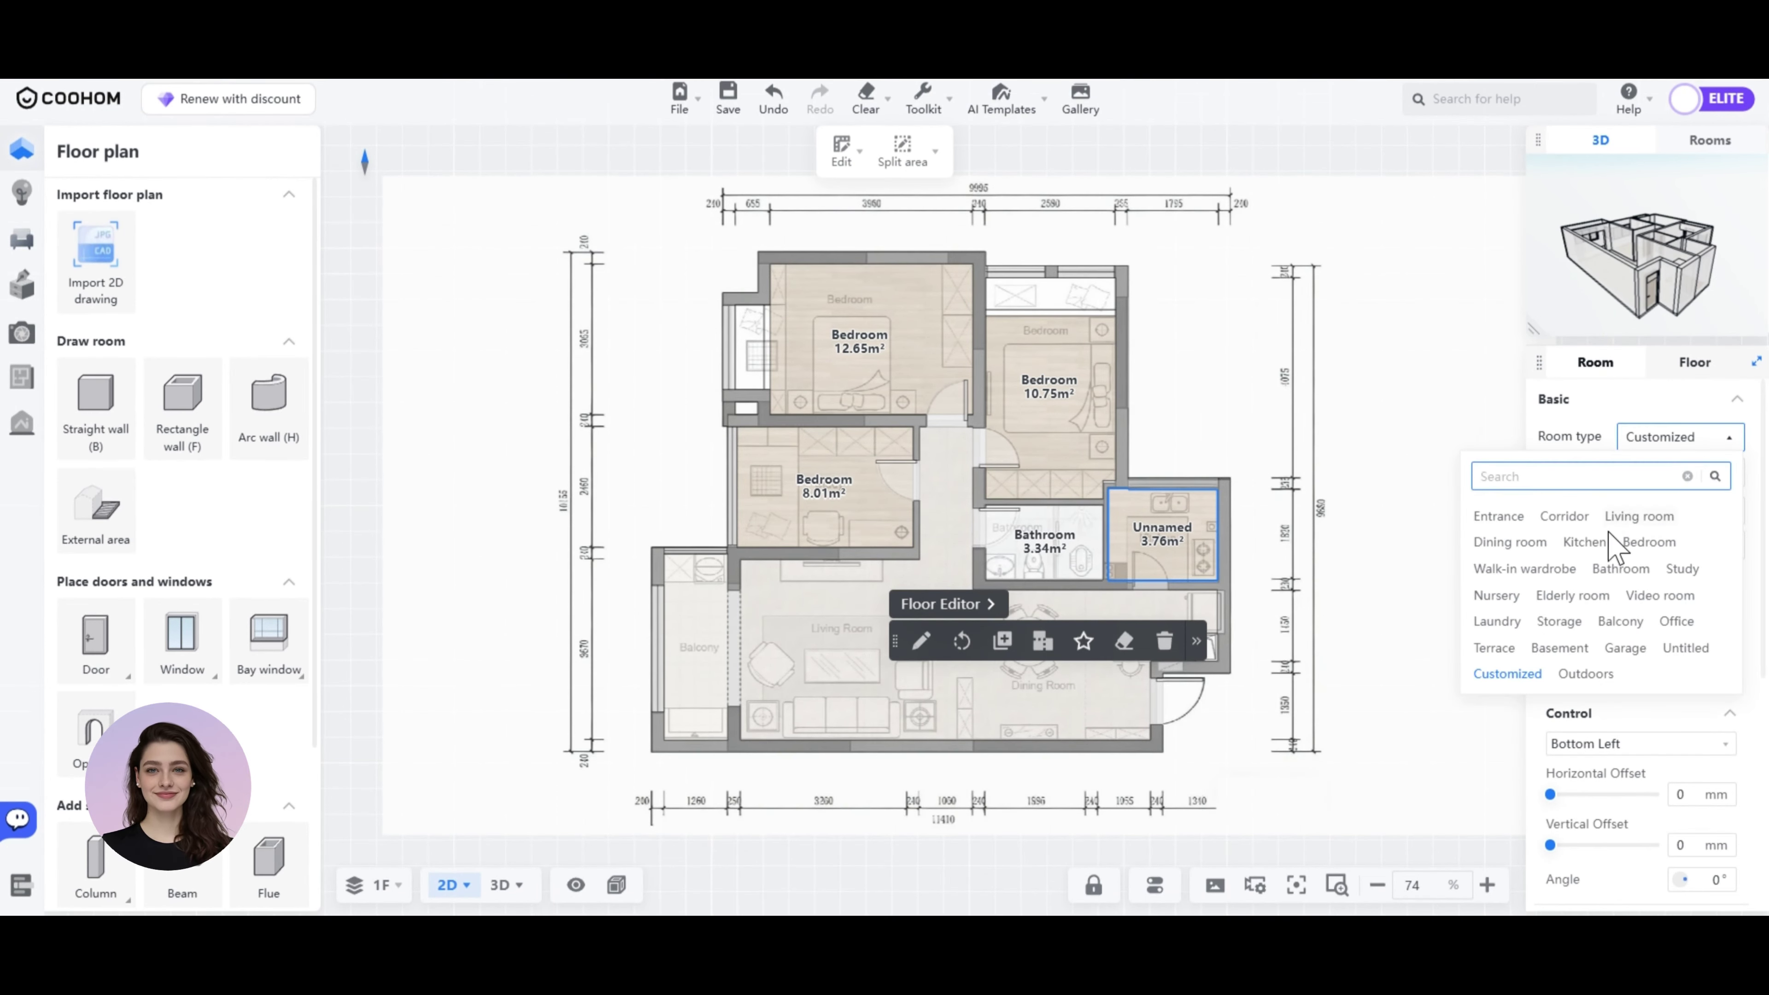
{"action": "left_click", "coordinate": [1590, 549]}
{"action": "left_click", "coordinate": [1686, 472]}
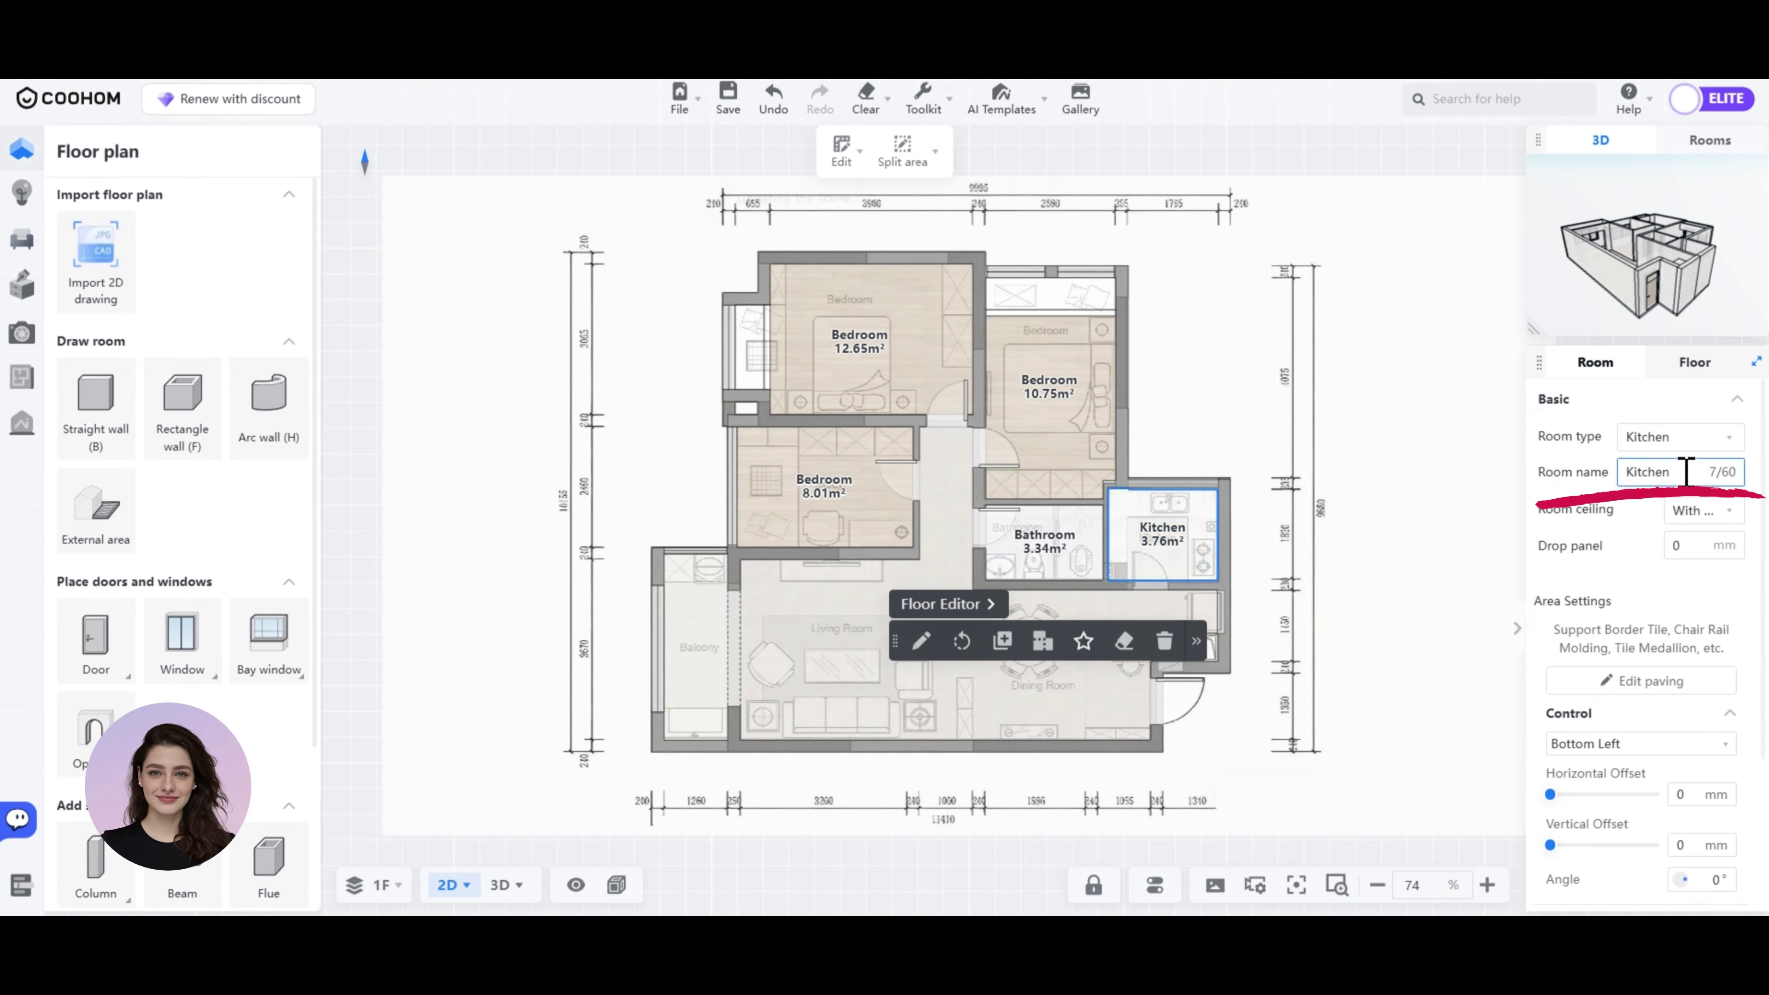
{"action": "type", "text": "-"}
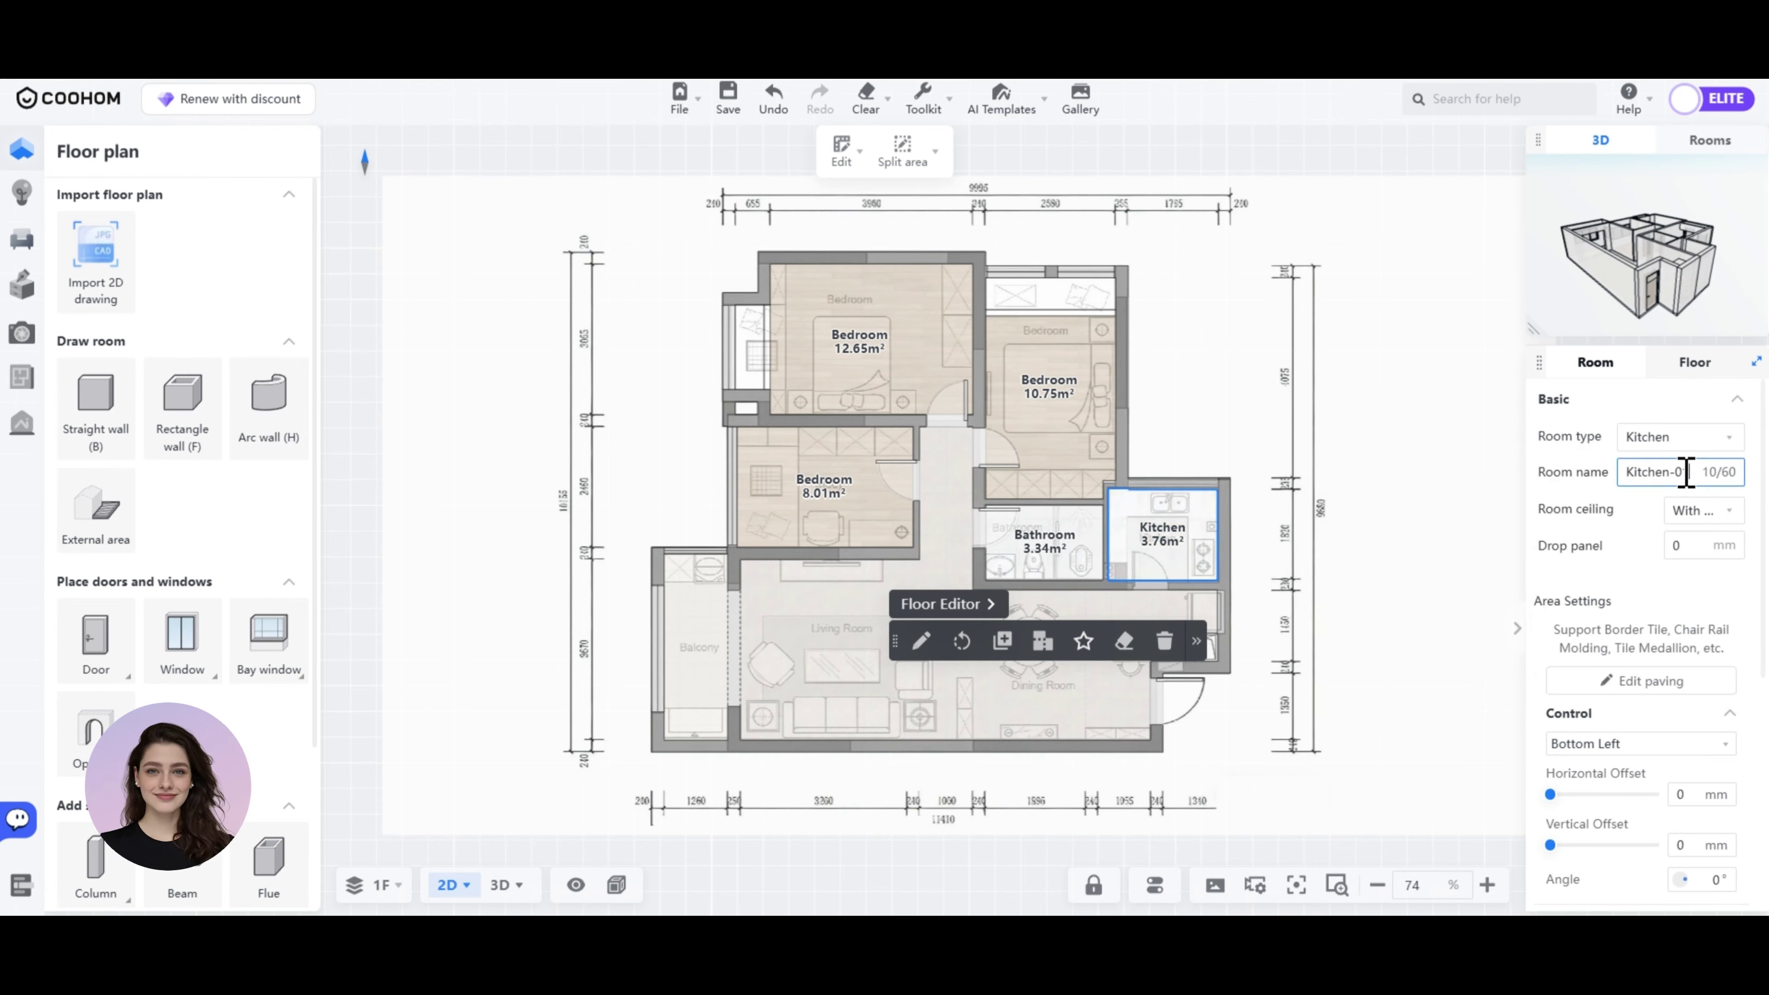
{"action": "type", "text": "01"}
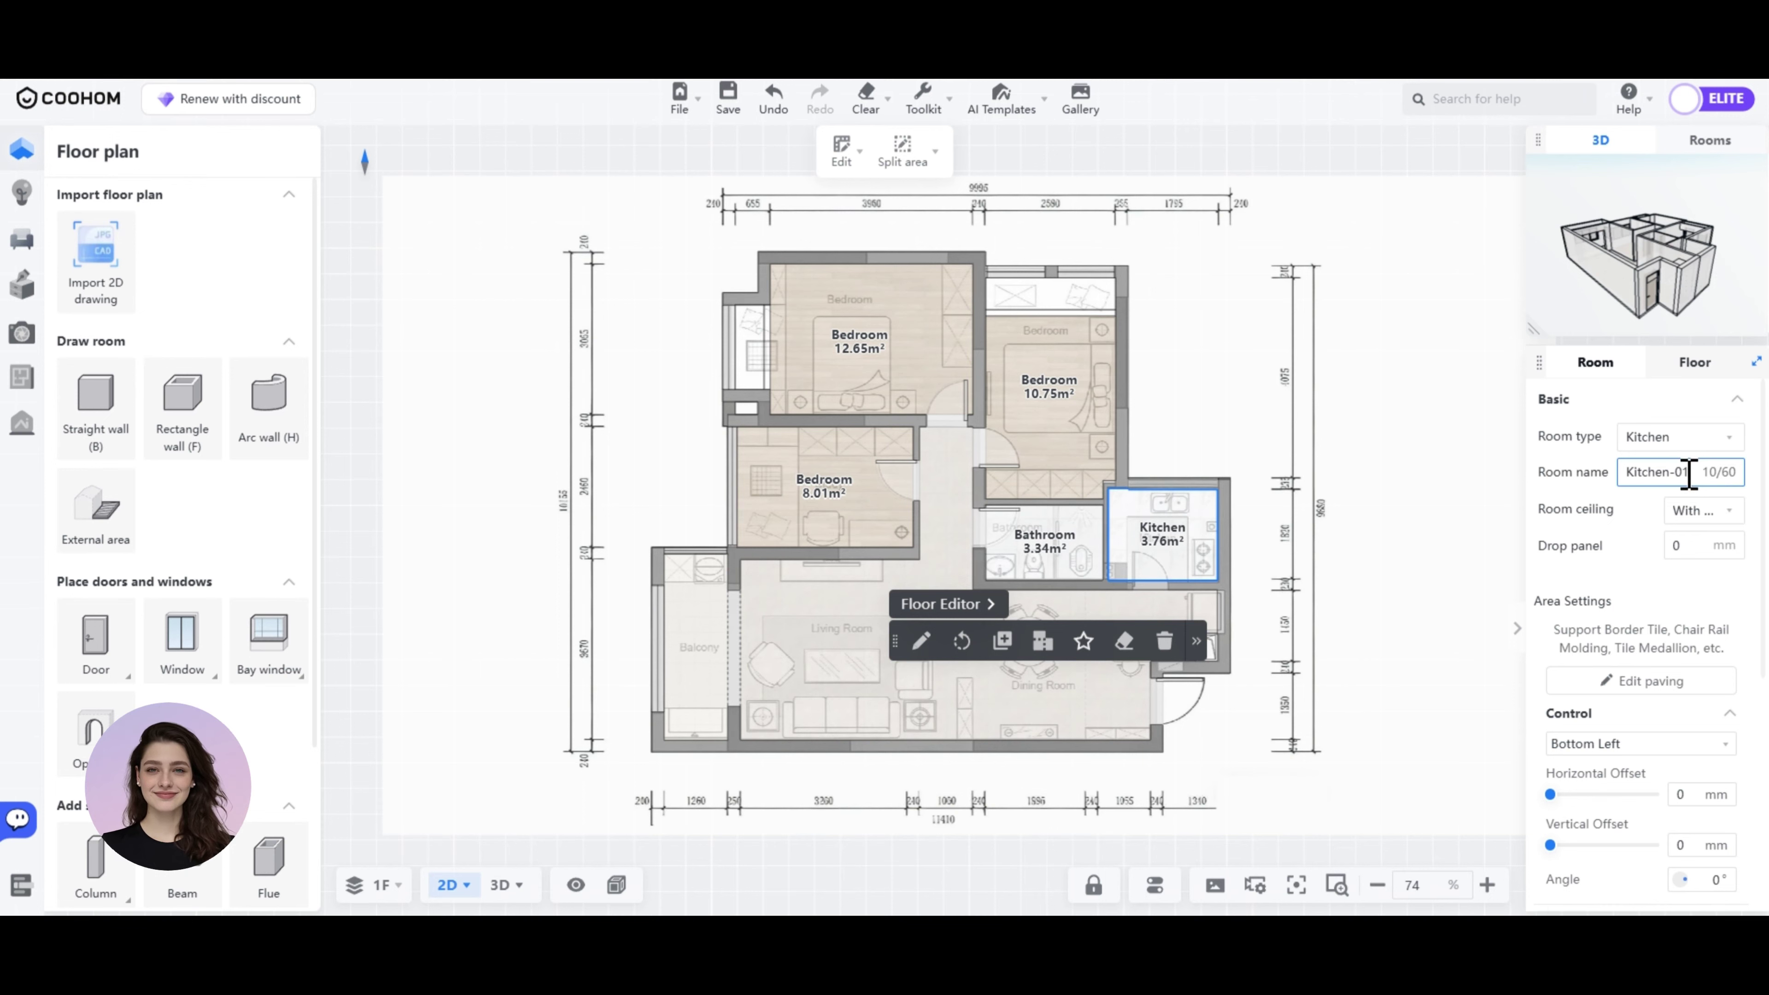
{"action": "left_click", "coordinate": [1410, 490]}
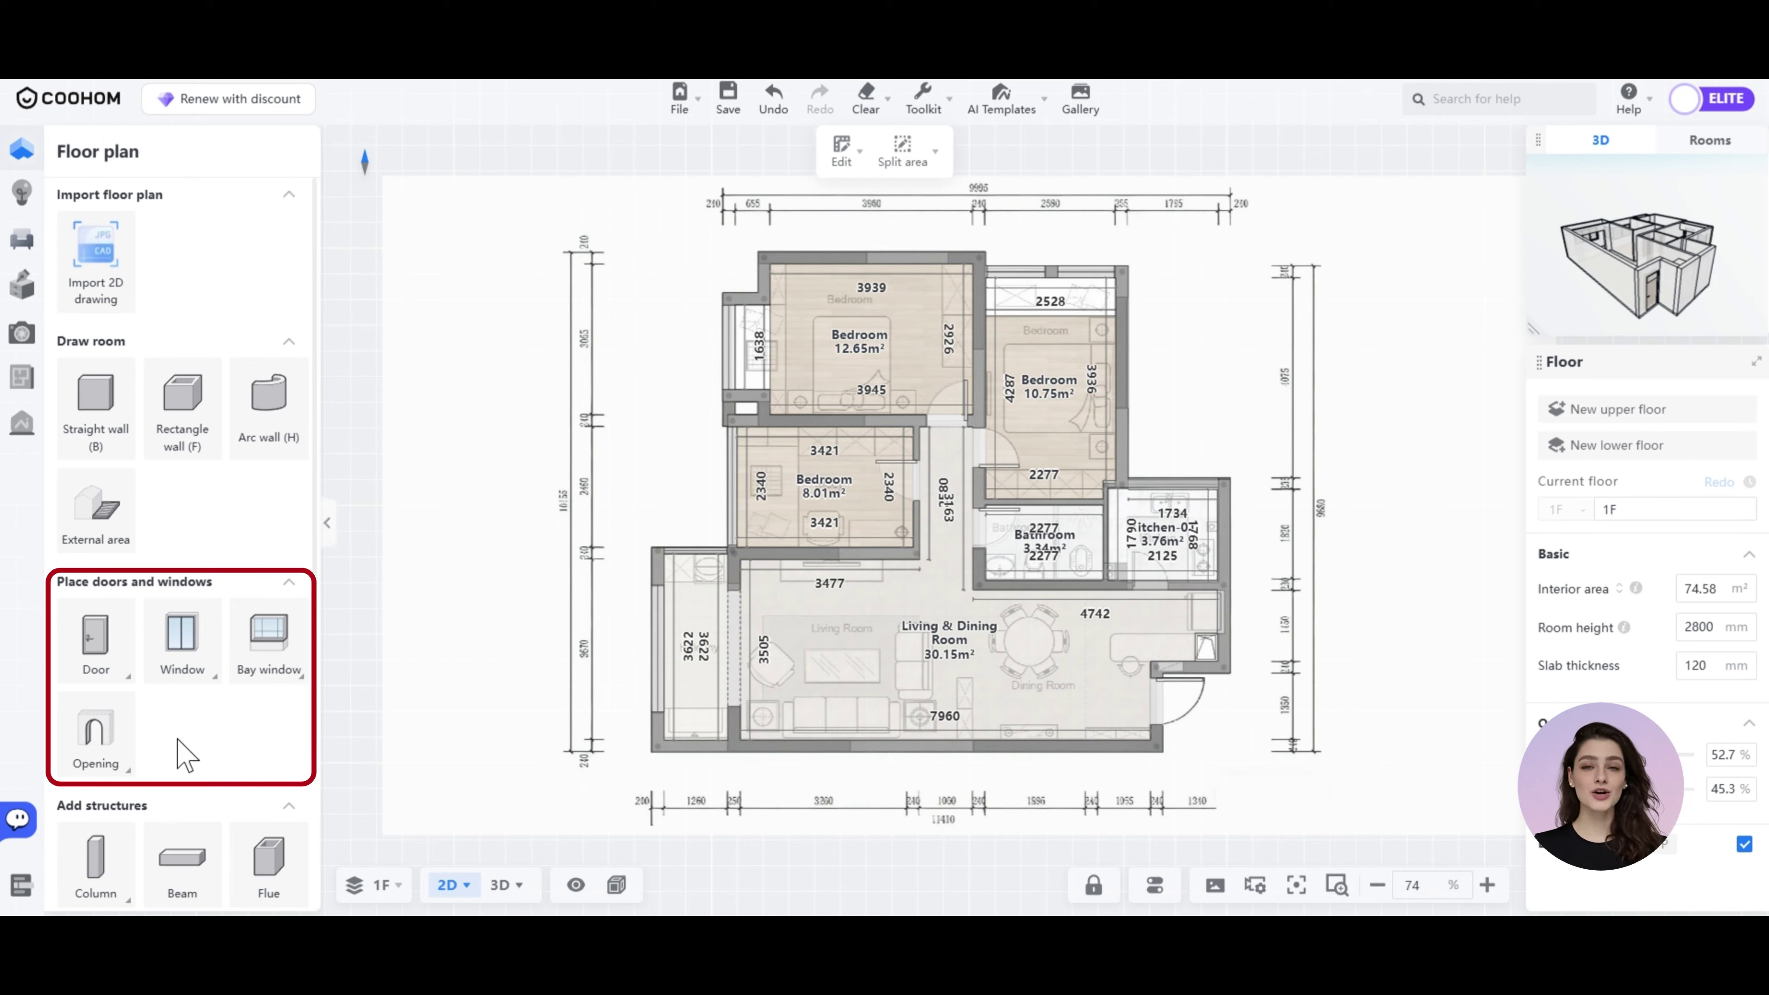
Place a single door in the wall between Kitchen-01 and the dining area, over the door on the basemap.
{"action": "left_click", "coordinate": [108, 669]}
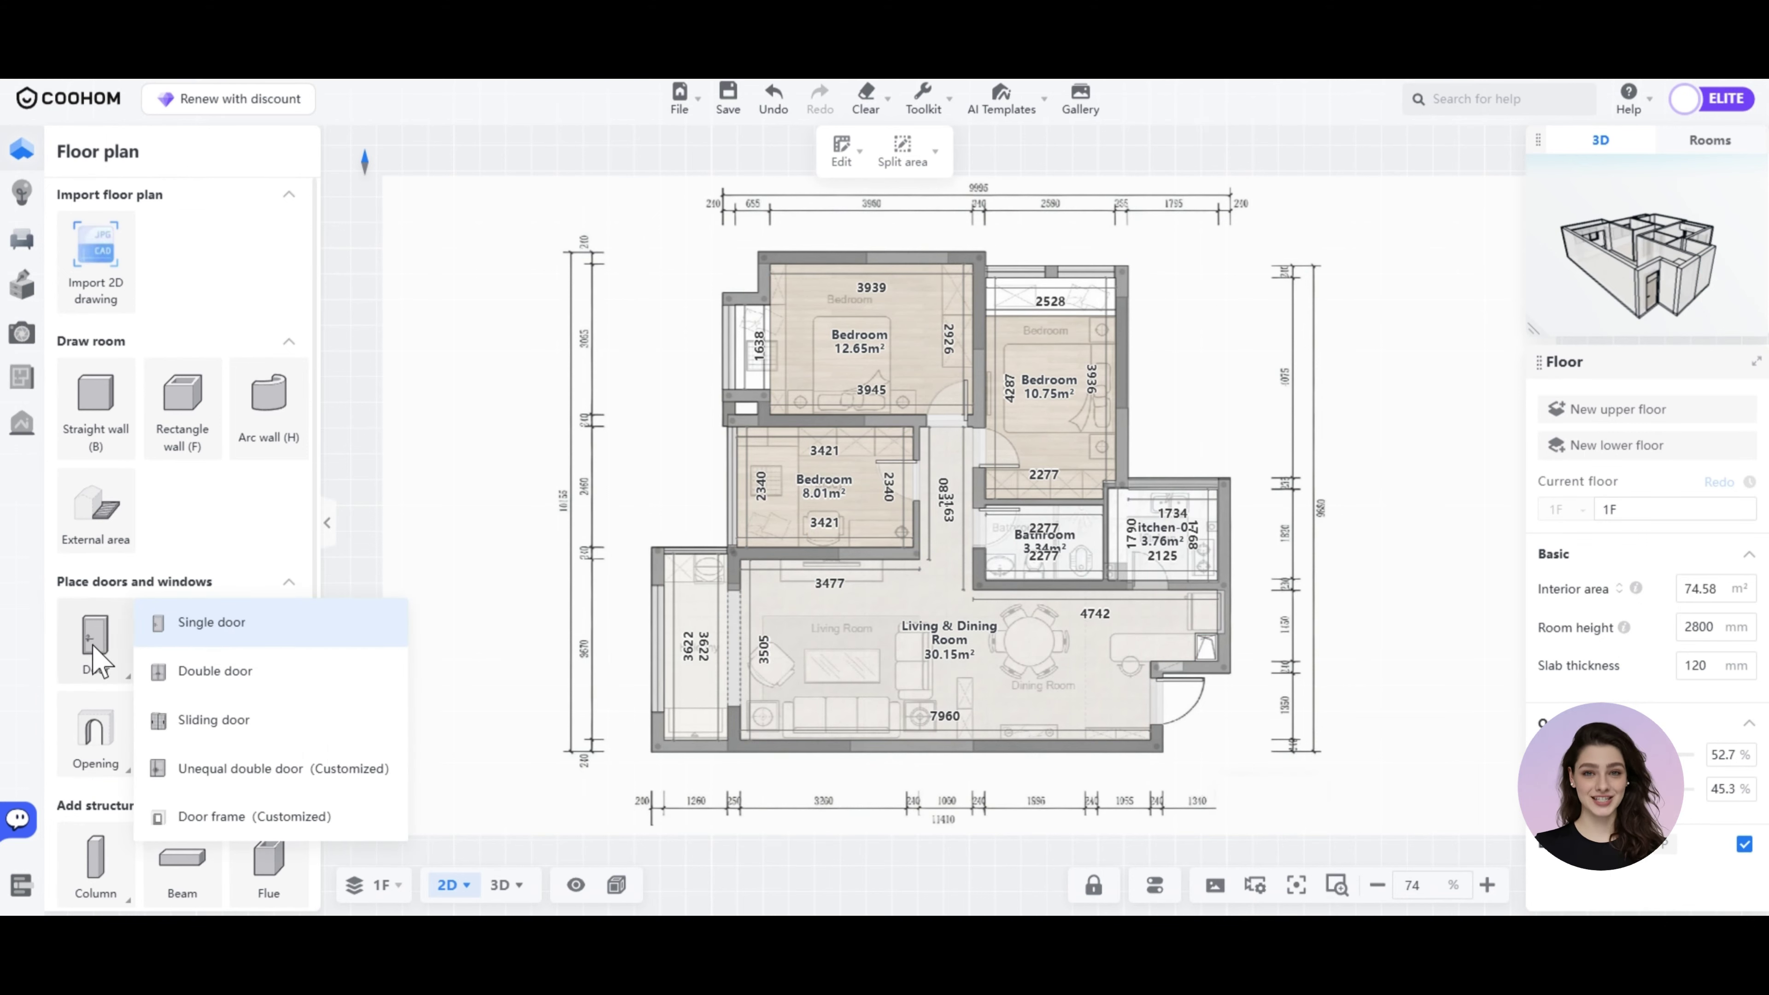
{"action": "left_click", "coordinate": [327, 631]}
{"action": "scroll", "coordinate": [1177, 585], "scroll_direction": "up", "scroll_amount": 3}
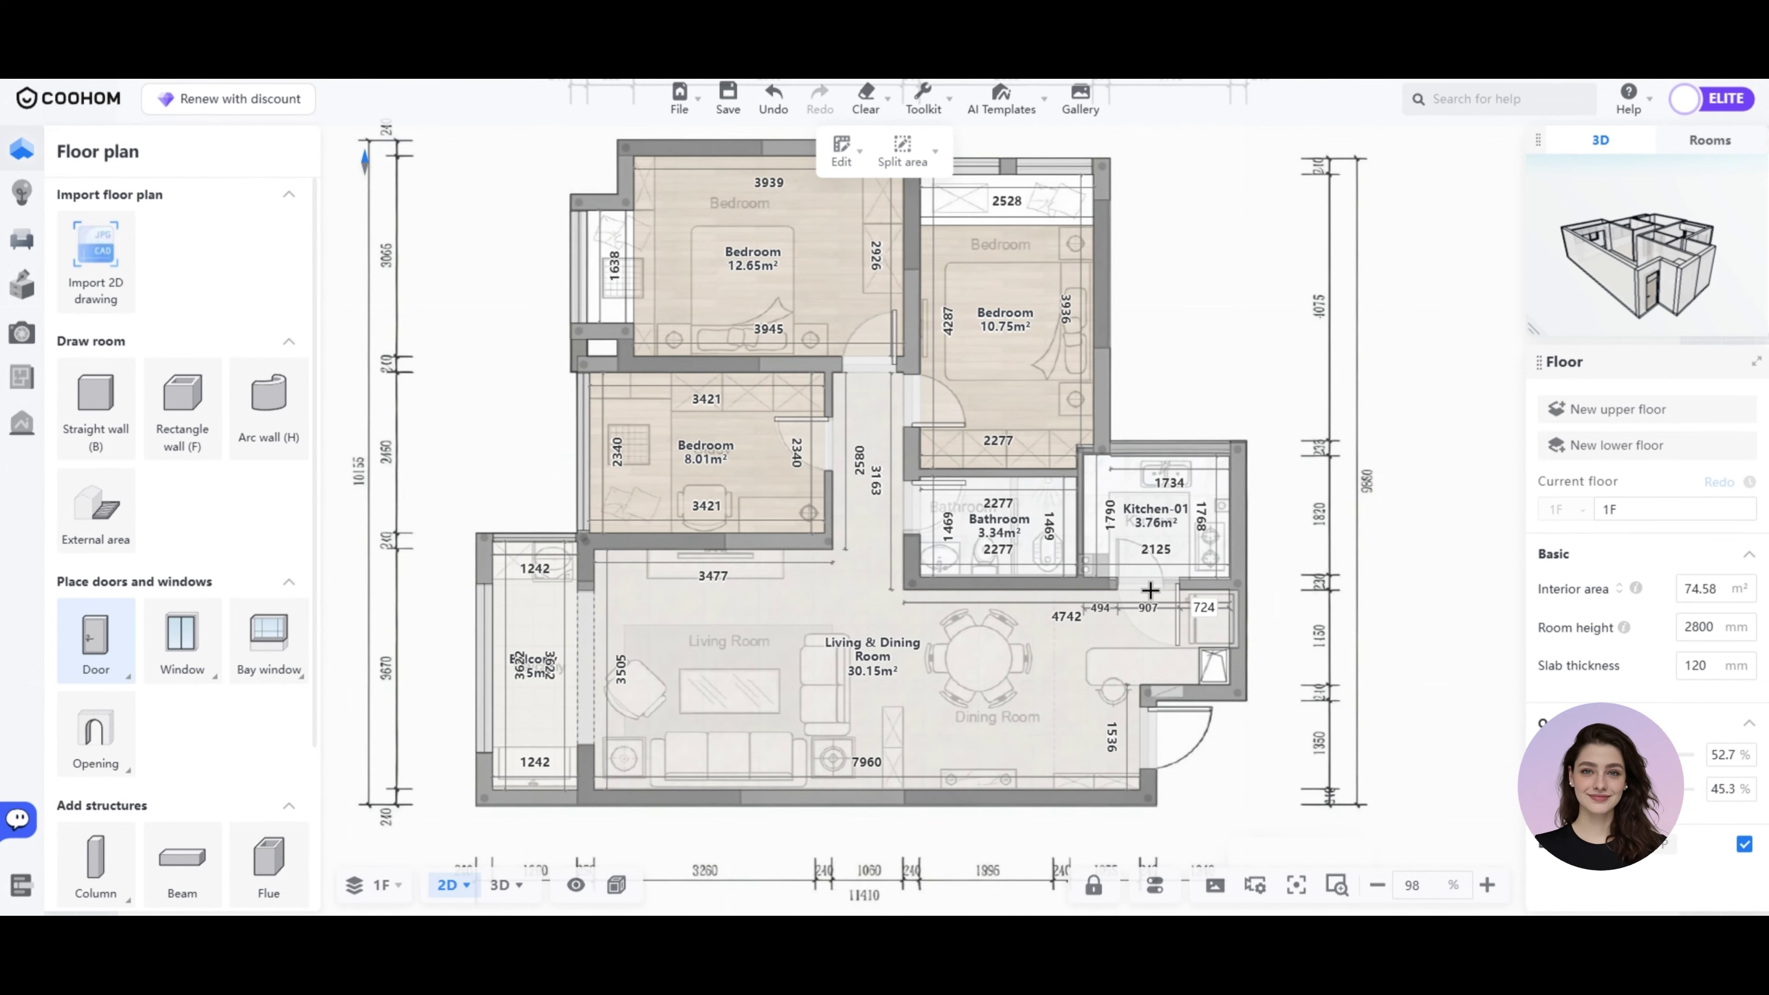
{"action": "left_click", "coordinate": [1149, 590]}
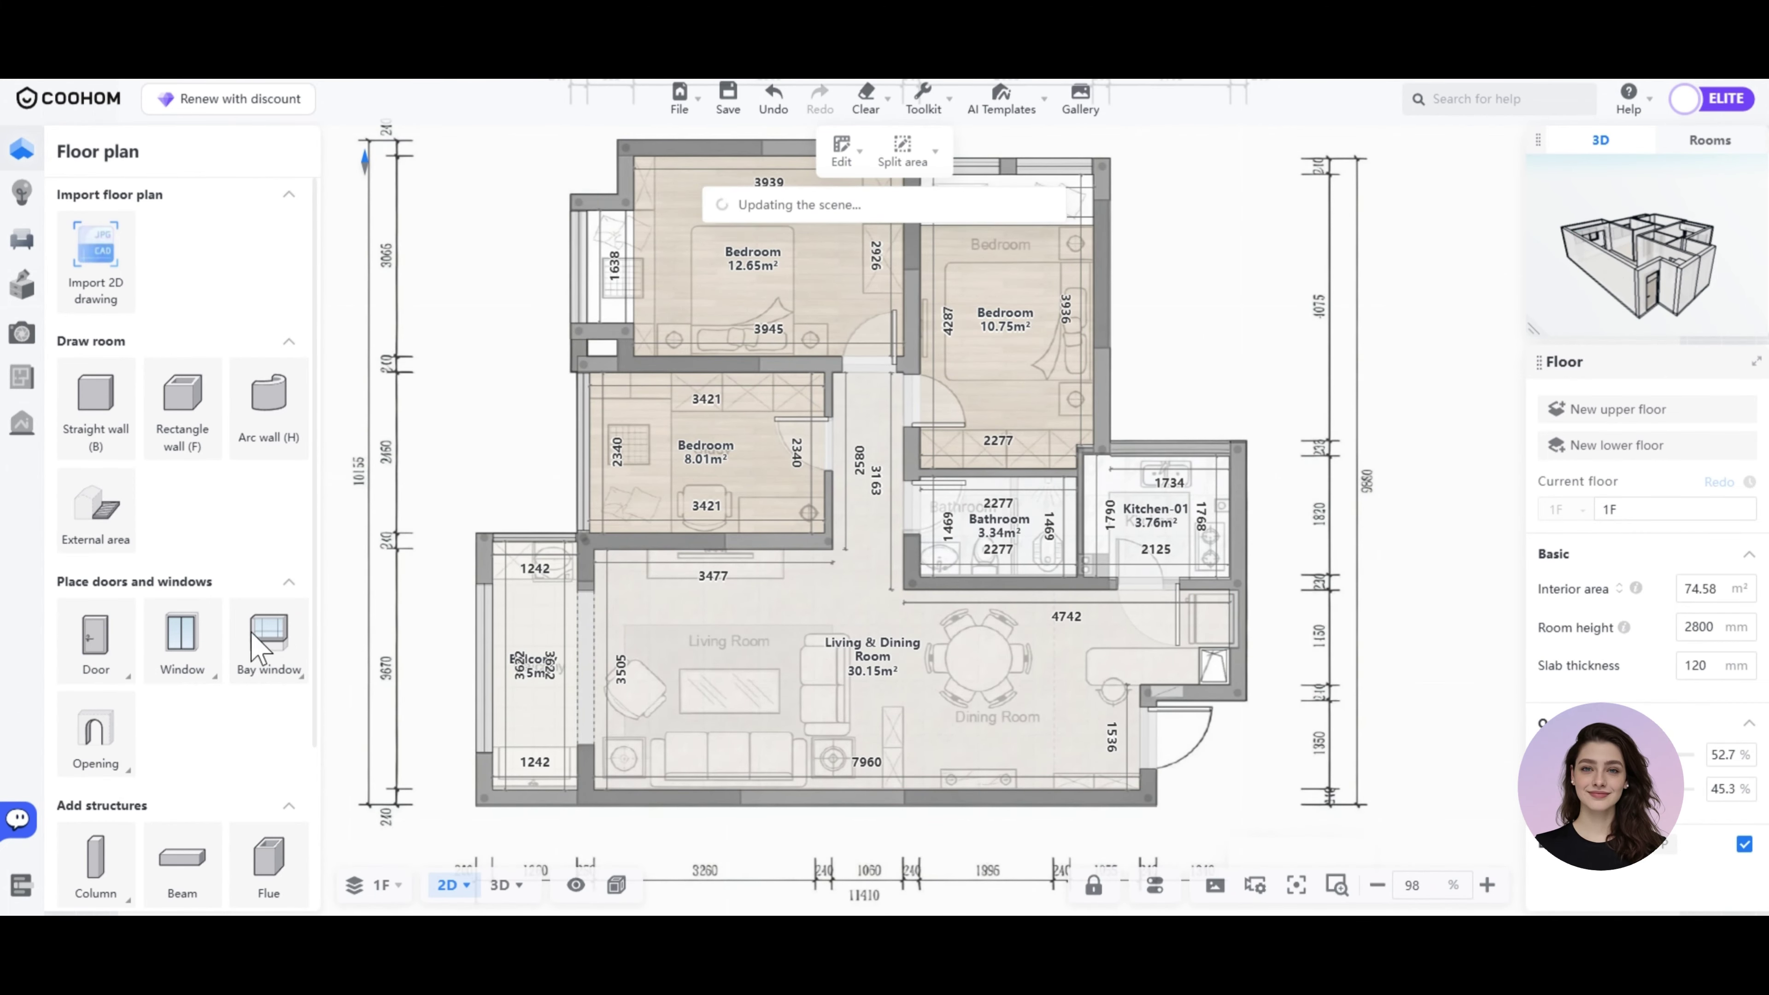
Place a linear window in Kitchen-01's outer wall behind the sink.
{"action": "left_click", "coordinate": [195, 647]}
{"action": "left_click", "coordinate": [328, 622]}
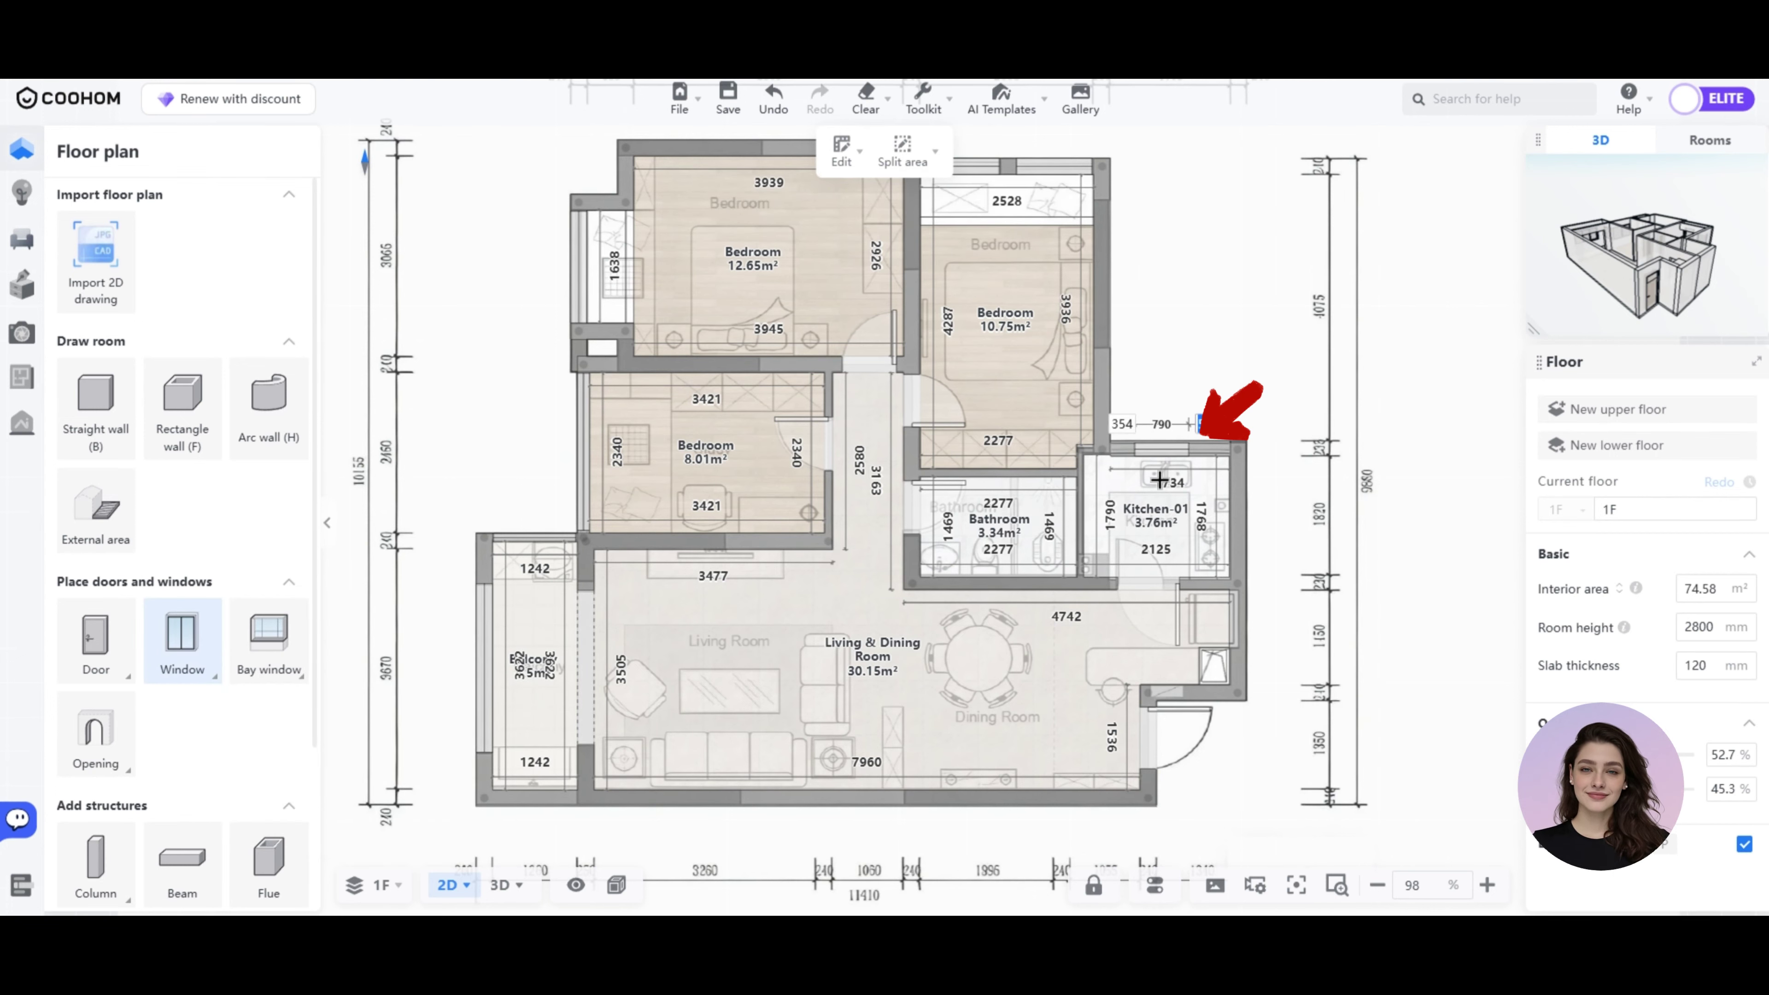
{"action": "key", "text": "Escape"}
{"action": "left_click", "coordinate": [1136, 474]}
Flip the Kitchen-01 single door so its swing matches the door drawn on the basemap.
{"action": "scroll", "coordinate": [1136, 474], "scroll_direction": "down", "scroll_amount": 3}
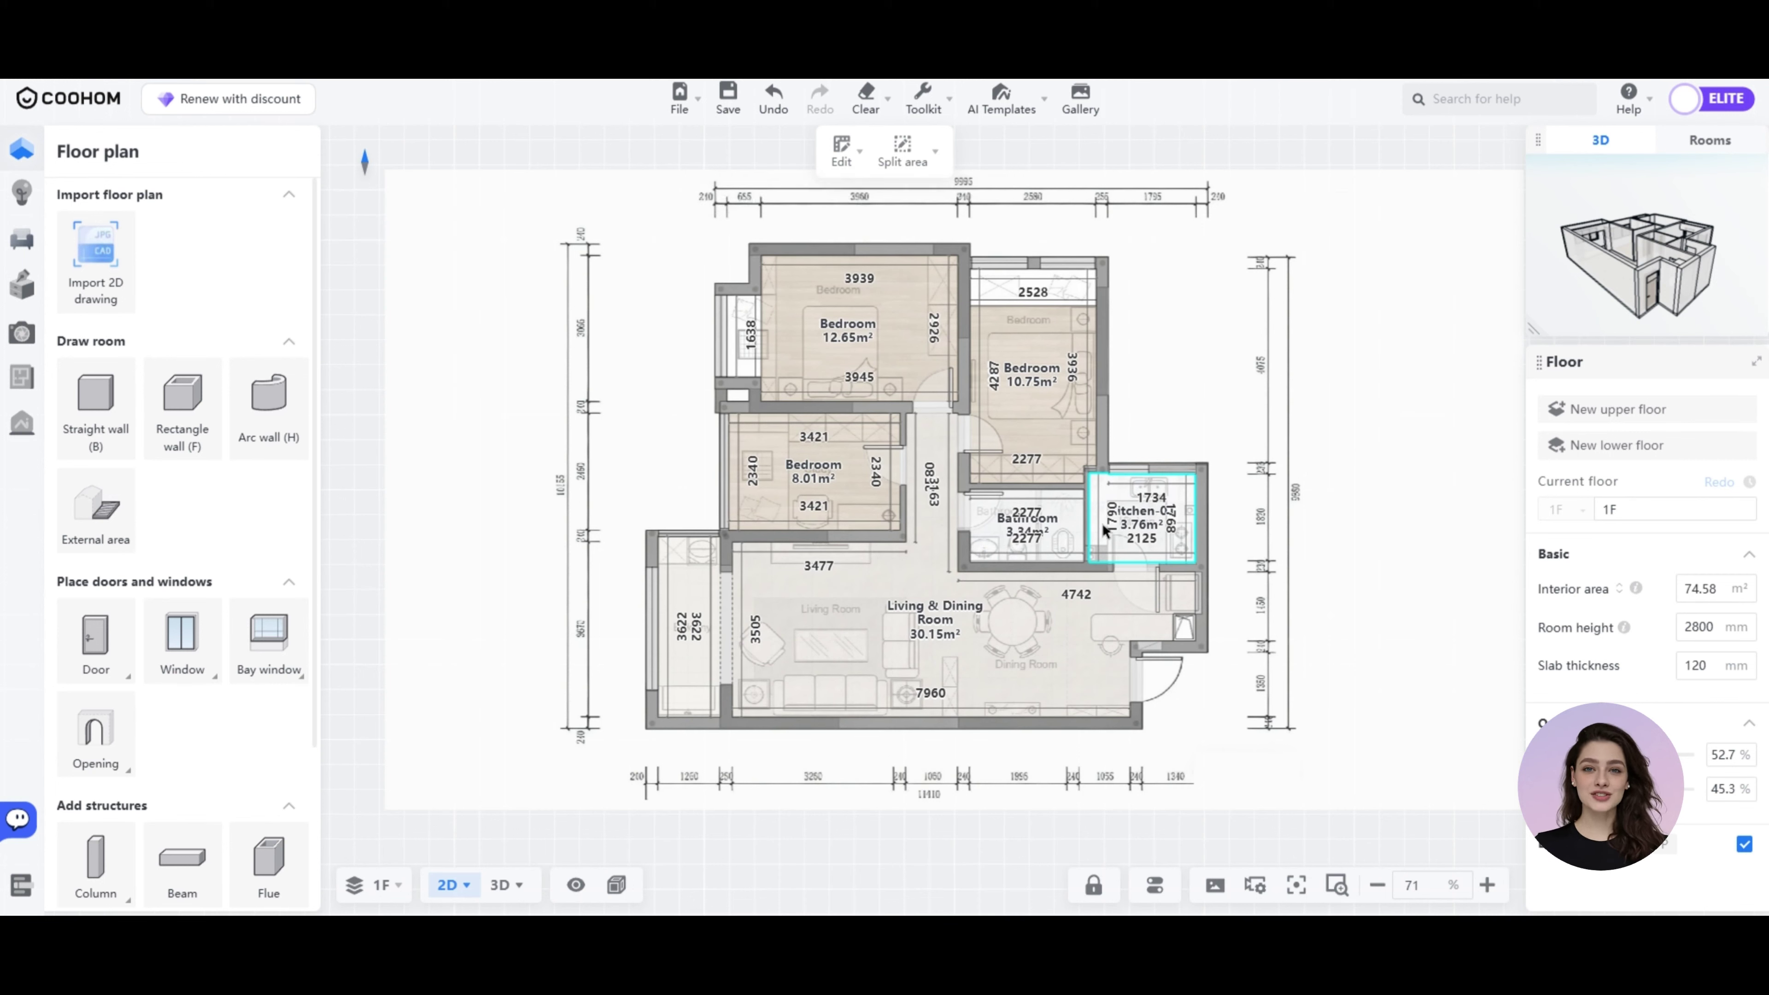
{"action": "left_click", "coordinate": [1143, 563]}
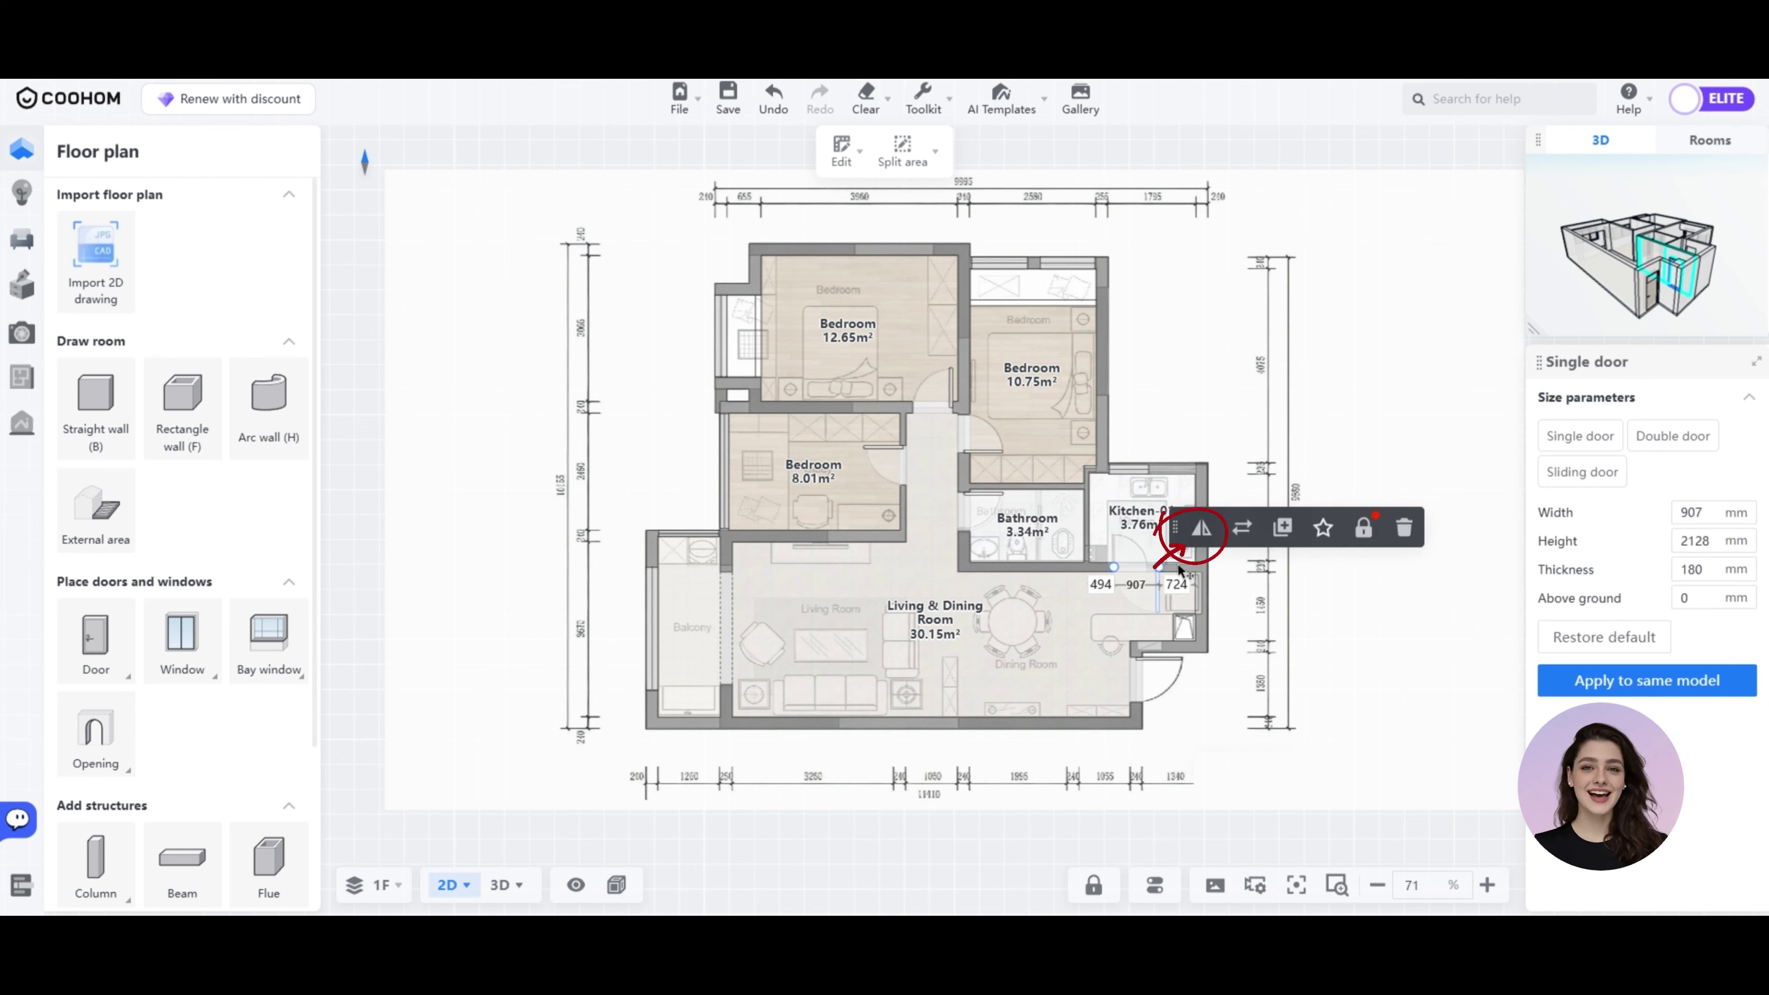
{"action": "left_click", "coordinate": [1202, 531]}
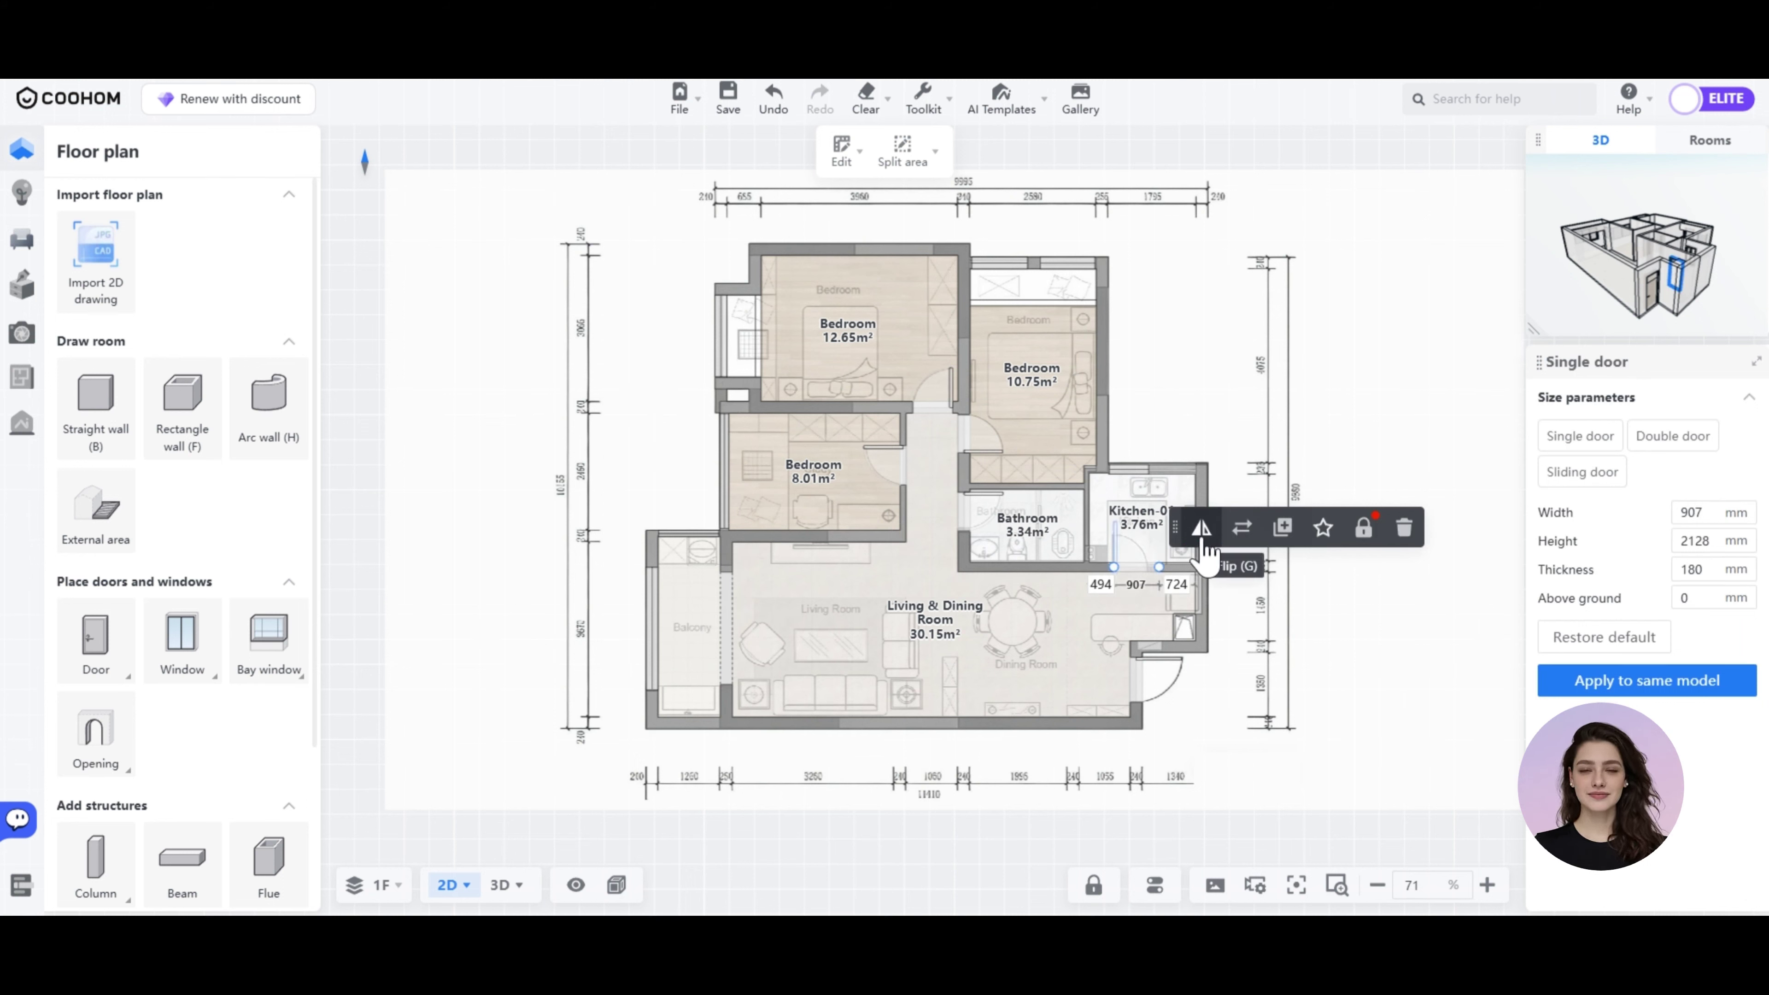
{"action": "left_click", "coordinate": [1226, 573]}
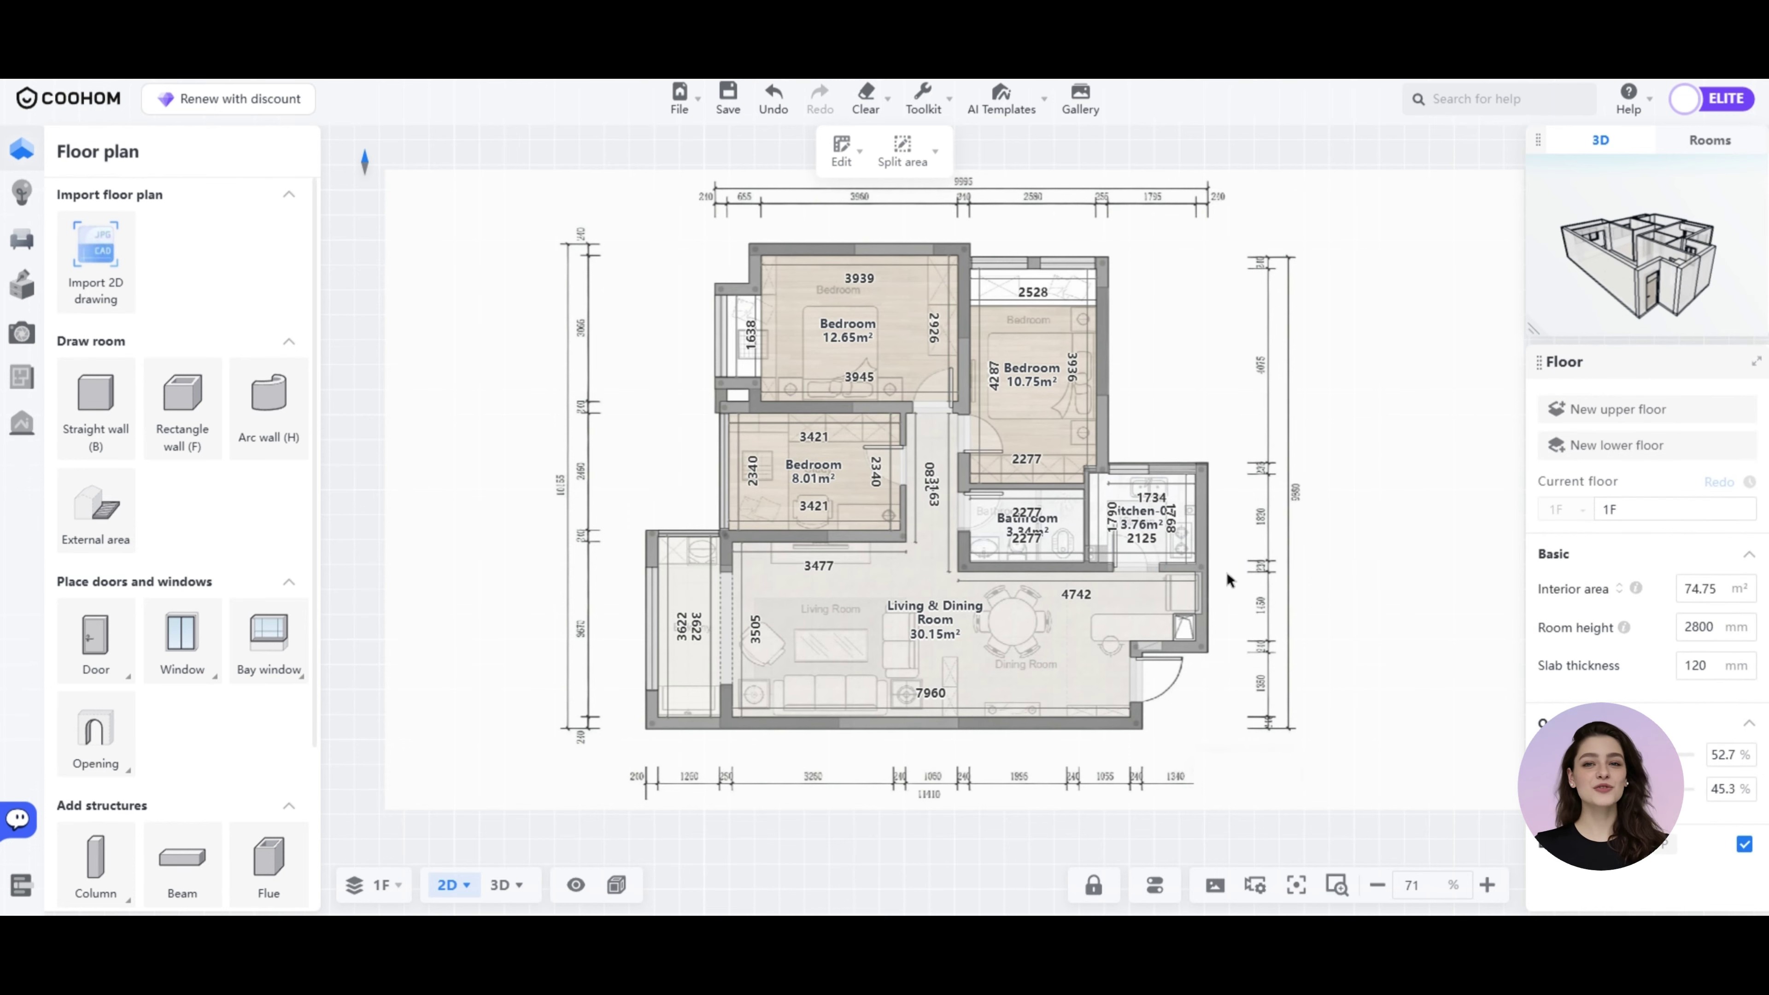
Narrow the Kitchen-01 door to 665 mm so it fits the door opening on the basemap.
{"action": "scroll", "coordinate": [1184, 540], "scroll_direction": "up", "scroll_amount": 3}
{"action": "scroll", "coordinate": [1184, 540], "scroll_direction": "up", "scroll_amount": 1}
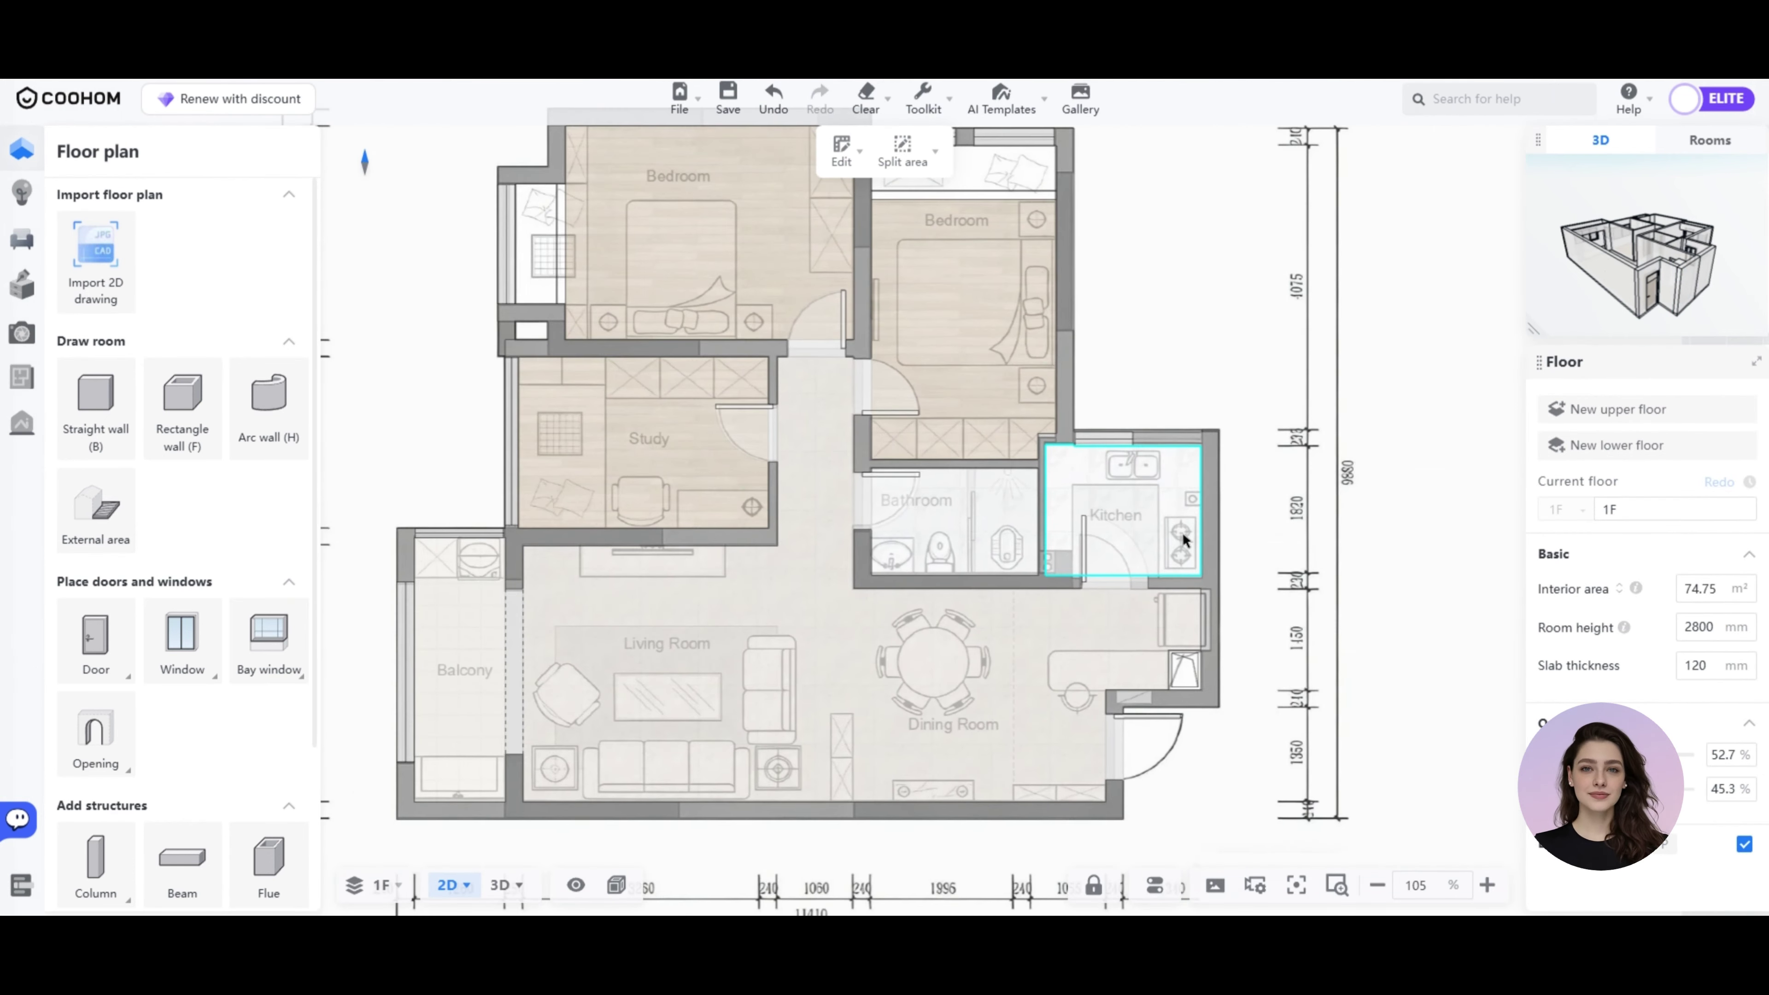
{"action": "left_click", "coordinate": [1105, 578]}
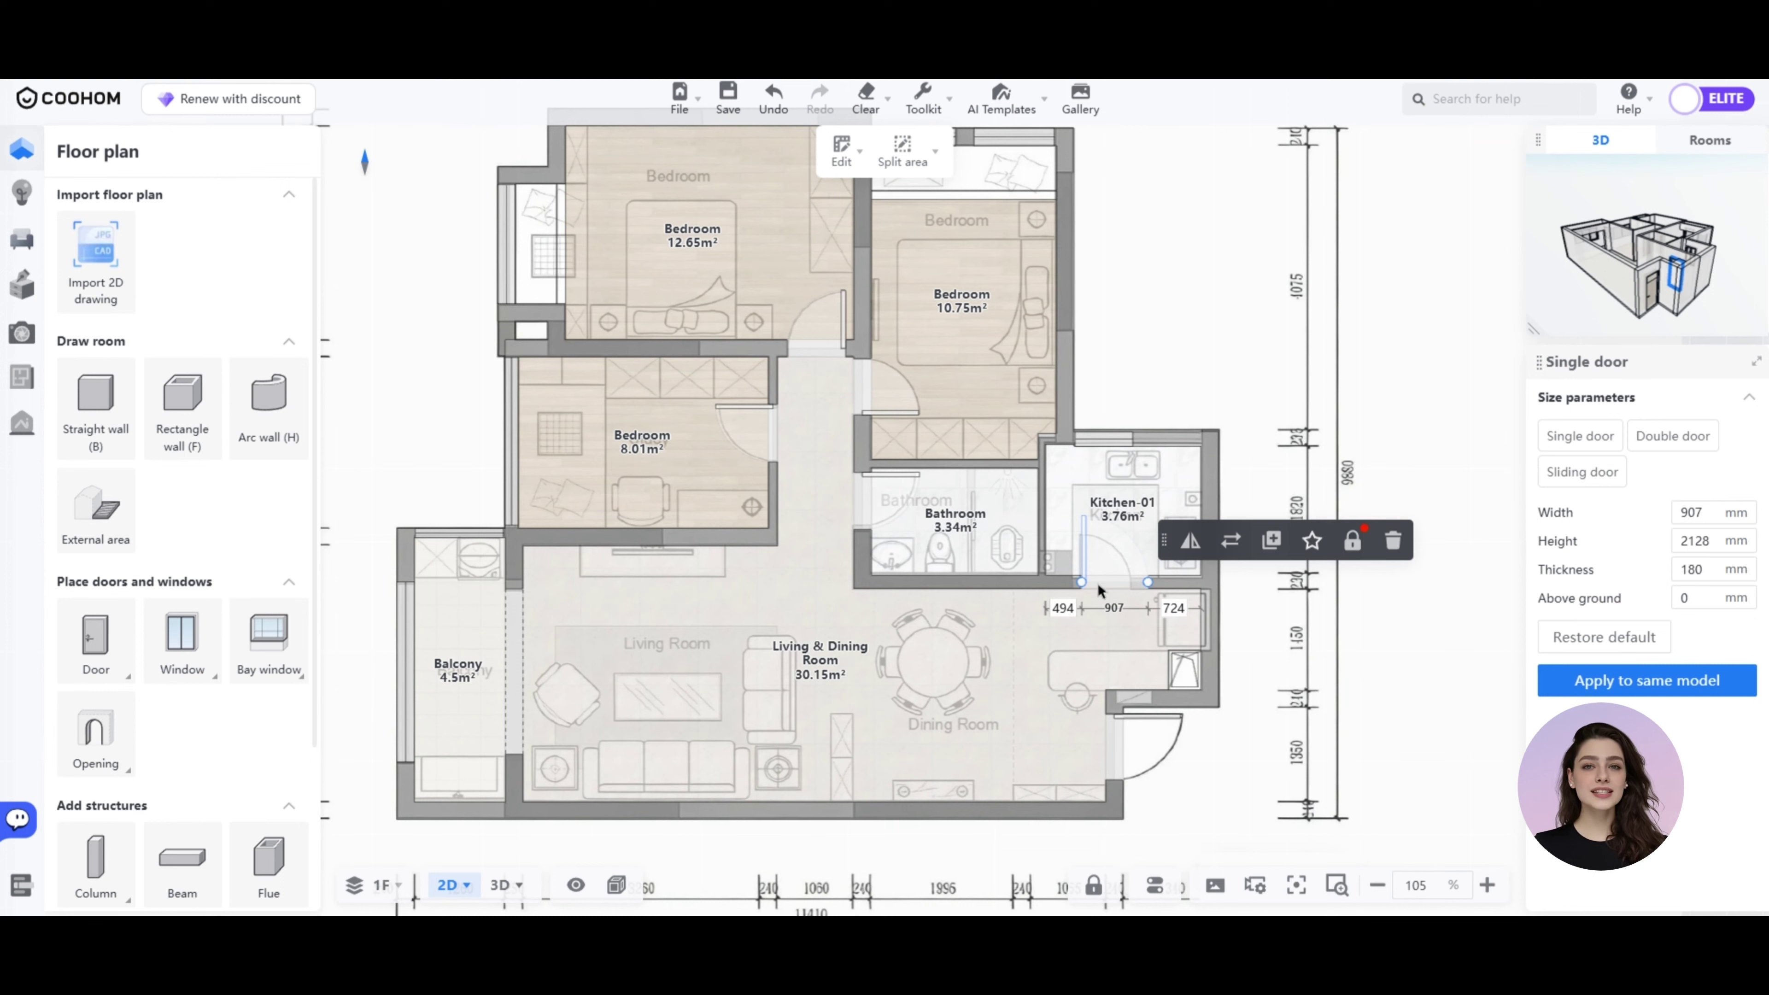
{"action": "left_click_drag", "start_coordinate": [1147, 583], "coordinate": [1079, 582]}
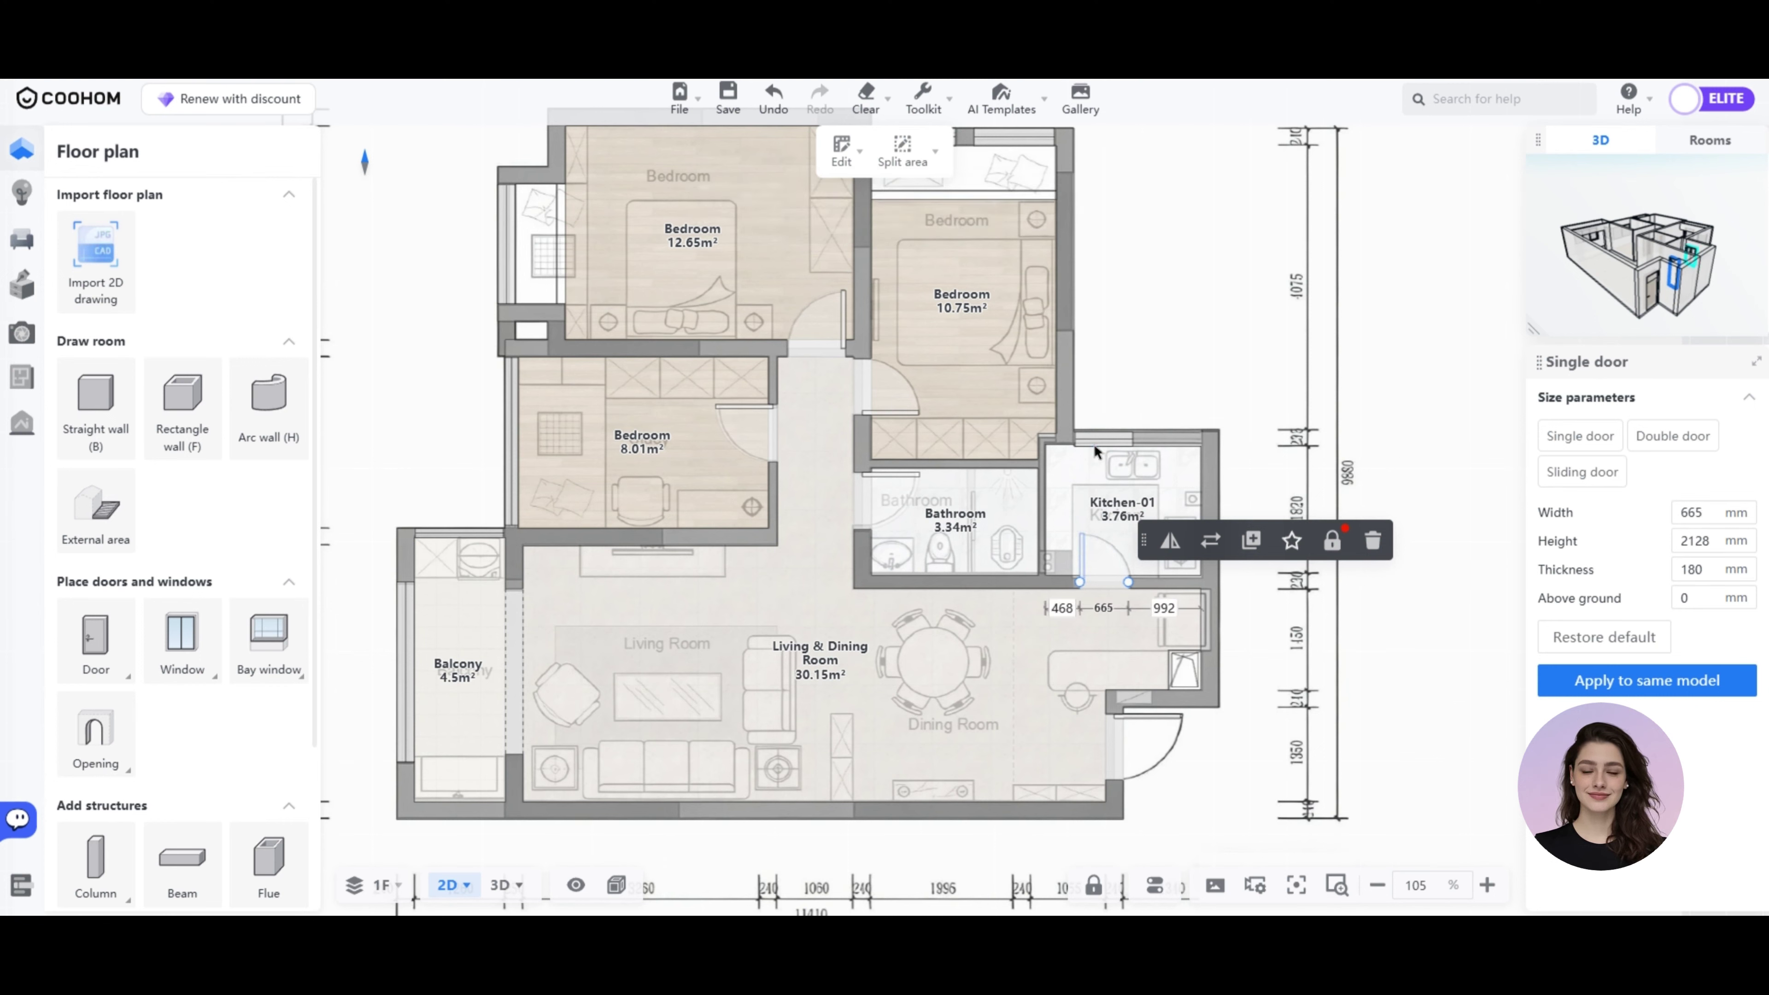
Stretch the kitchen window along the outer wall to a width of 1720 mm and set its height to 1600 mm.
{"action": "left_click", "coordinate": [1128, 437]}
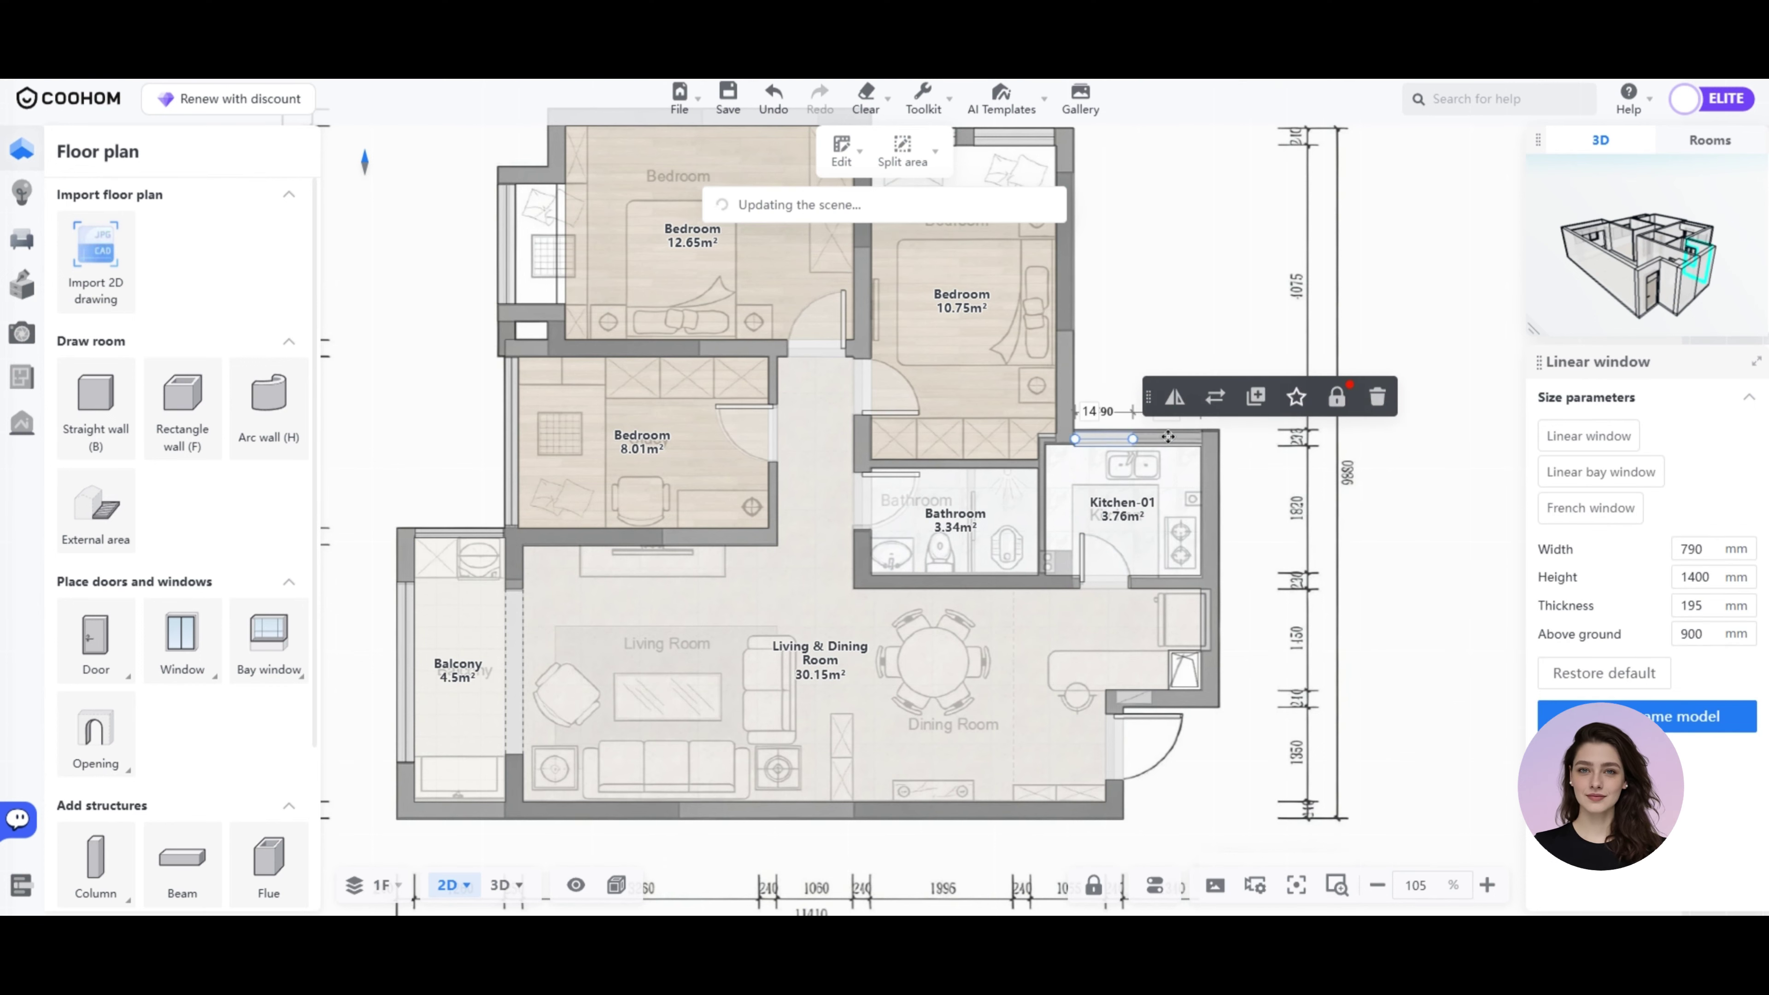
{"action": "left_click_drag", "start_coordinate": [1132, 437], "coordinate": [1200, 440]}
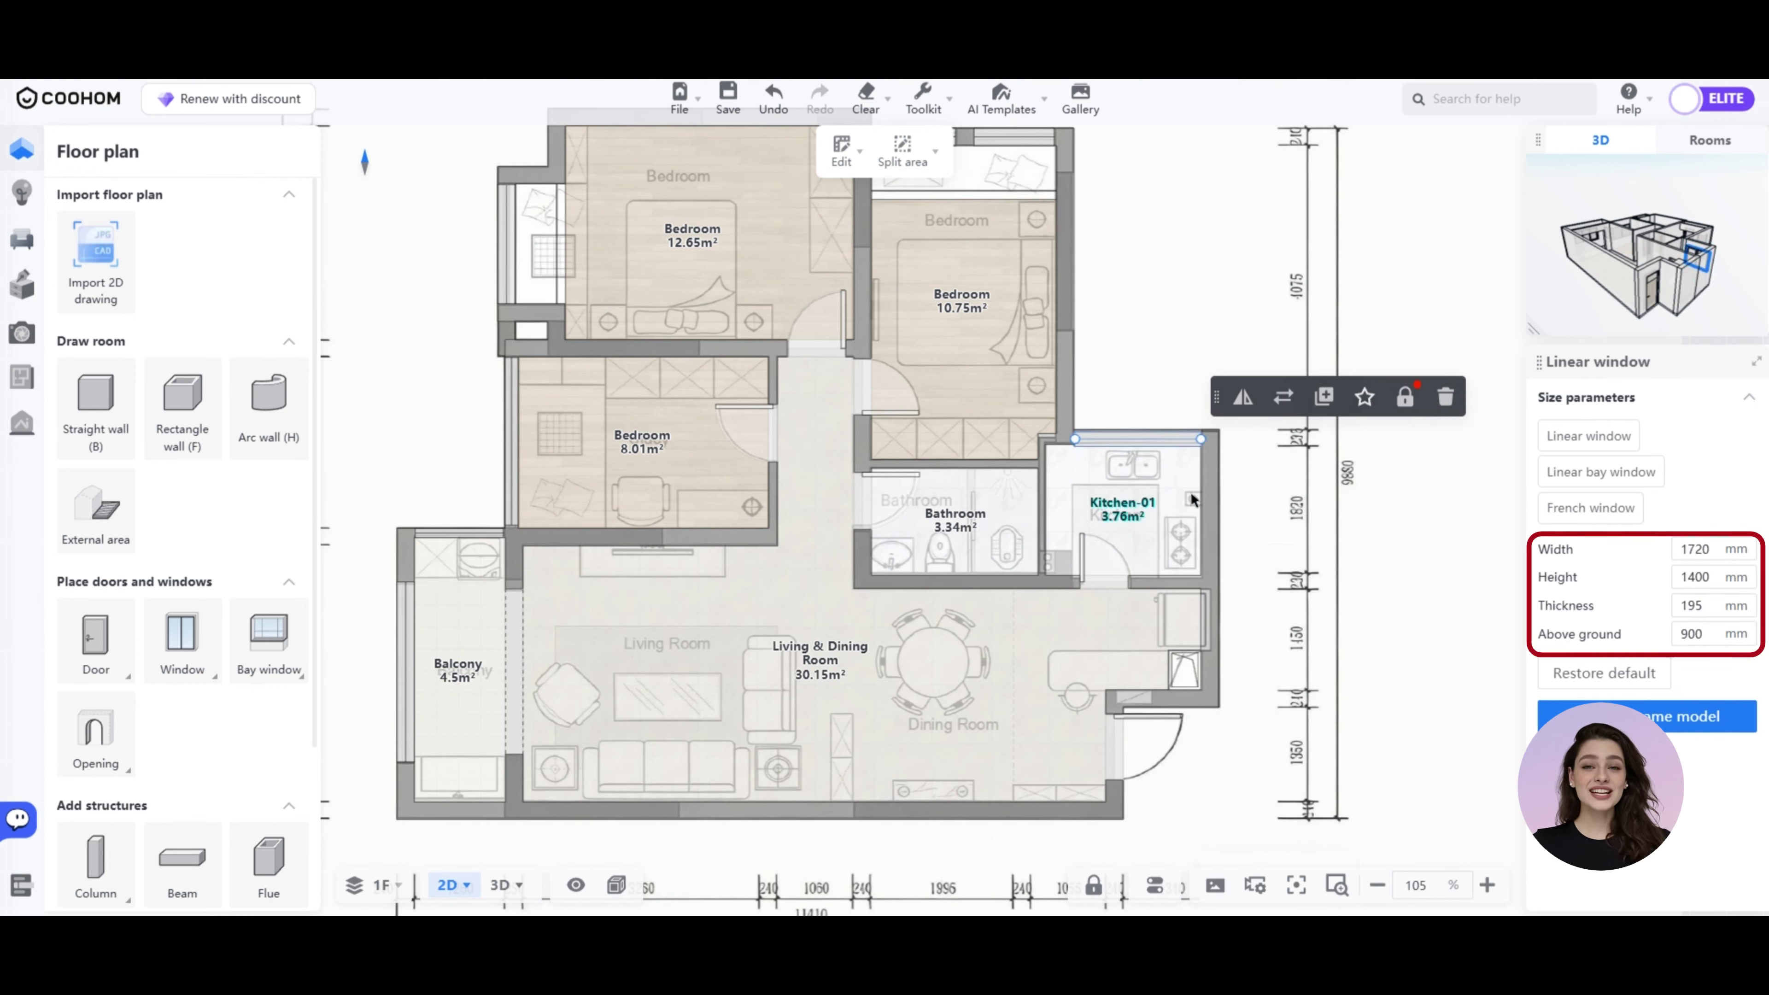
{"action": "left_click", "coordinate": [1687, 578]}
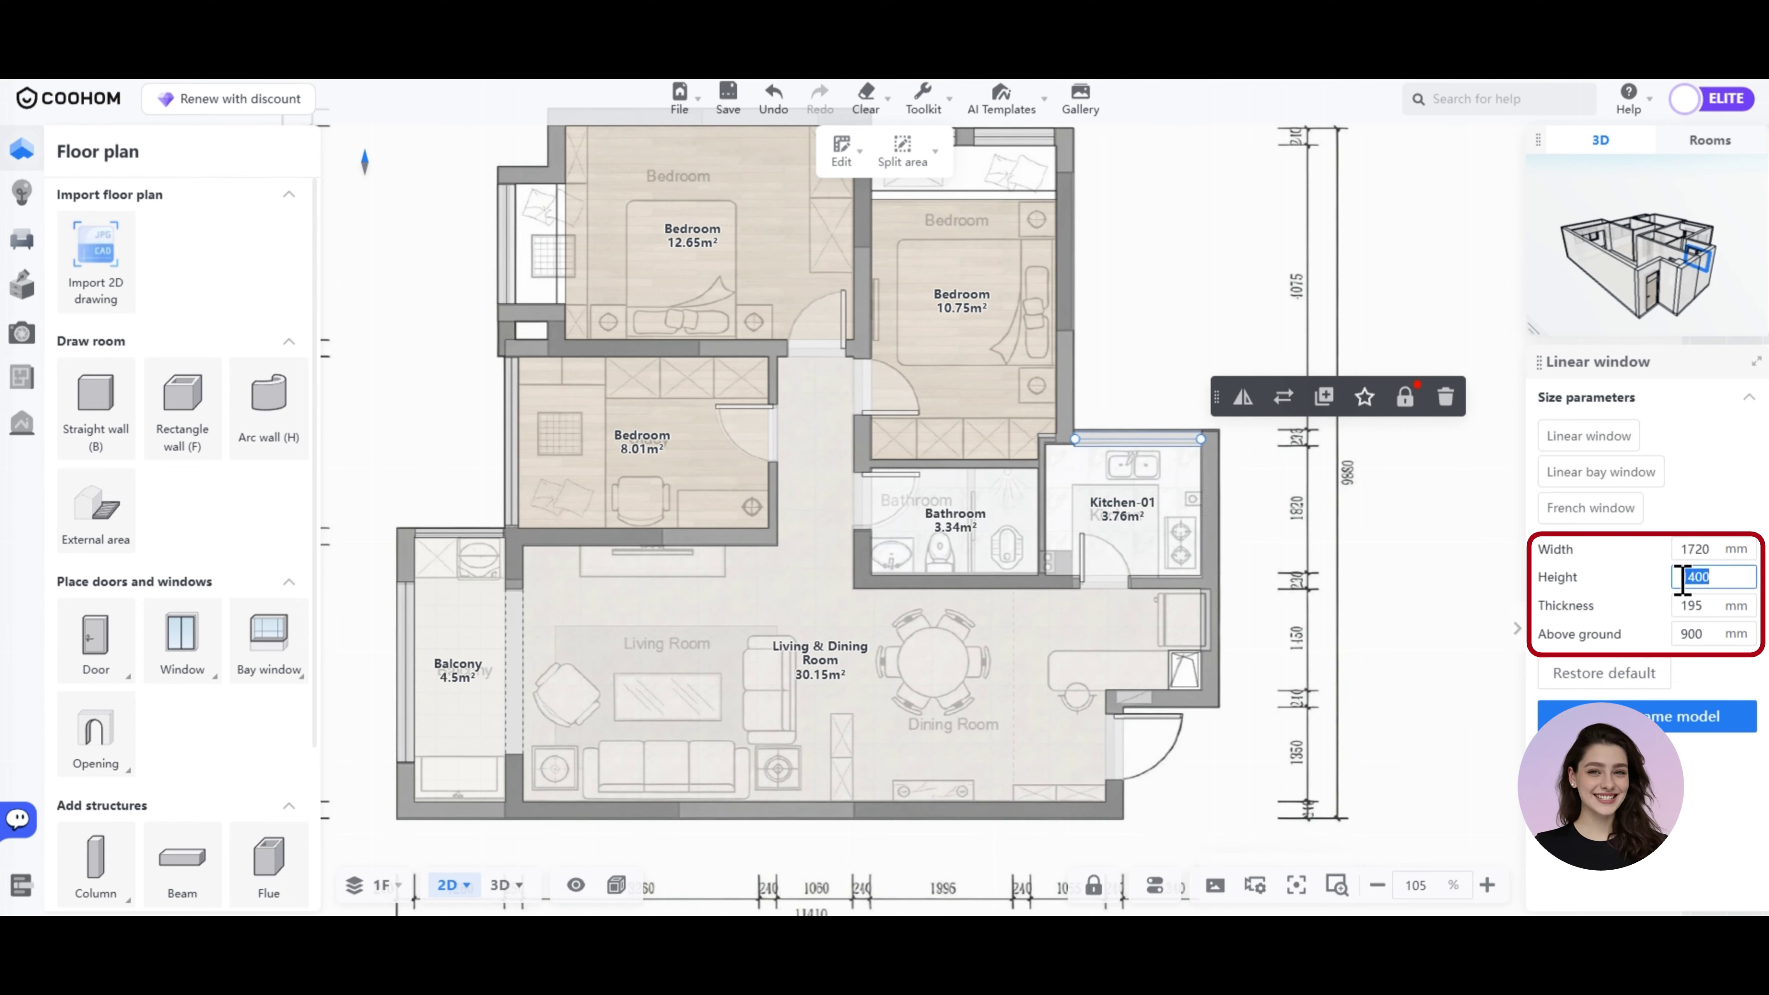
{"action": "type", "text": "1600"}
{"action": "key", "text": "Return"}
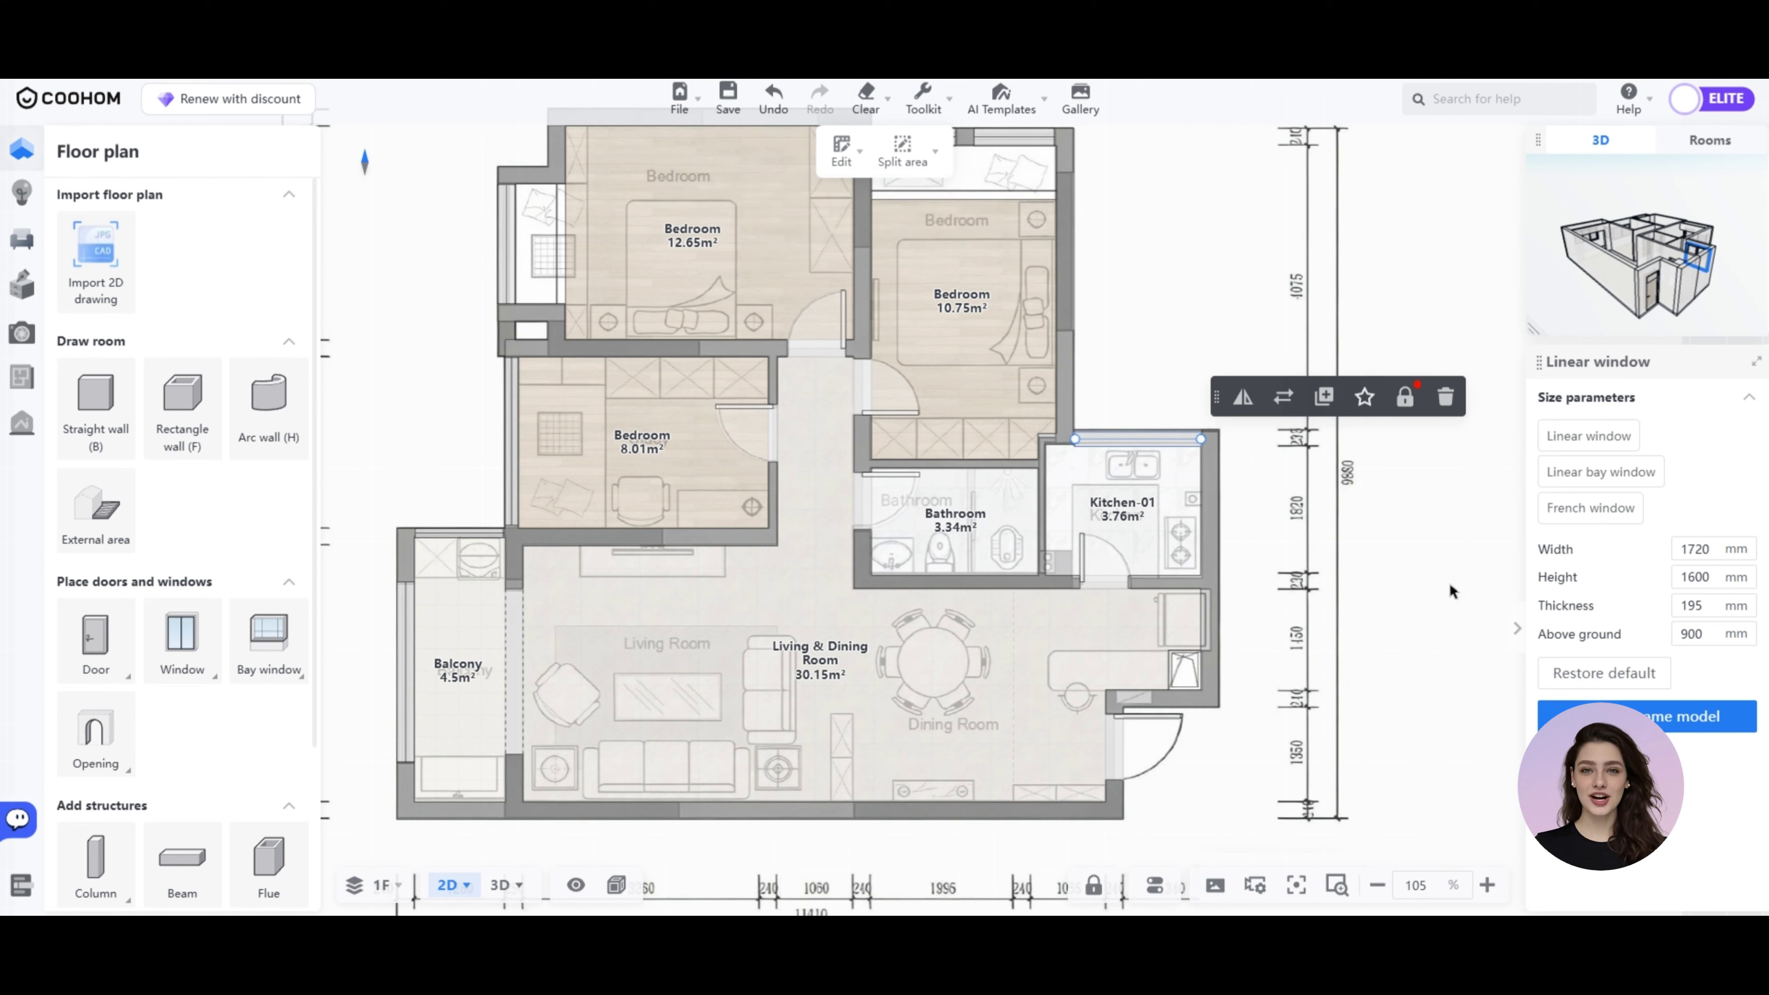
{"action": "left_click", "coordinate": [1425, 590]}
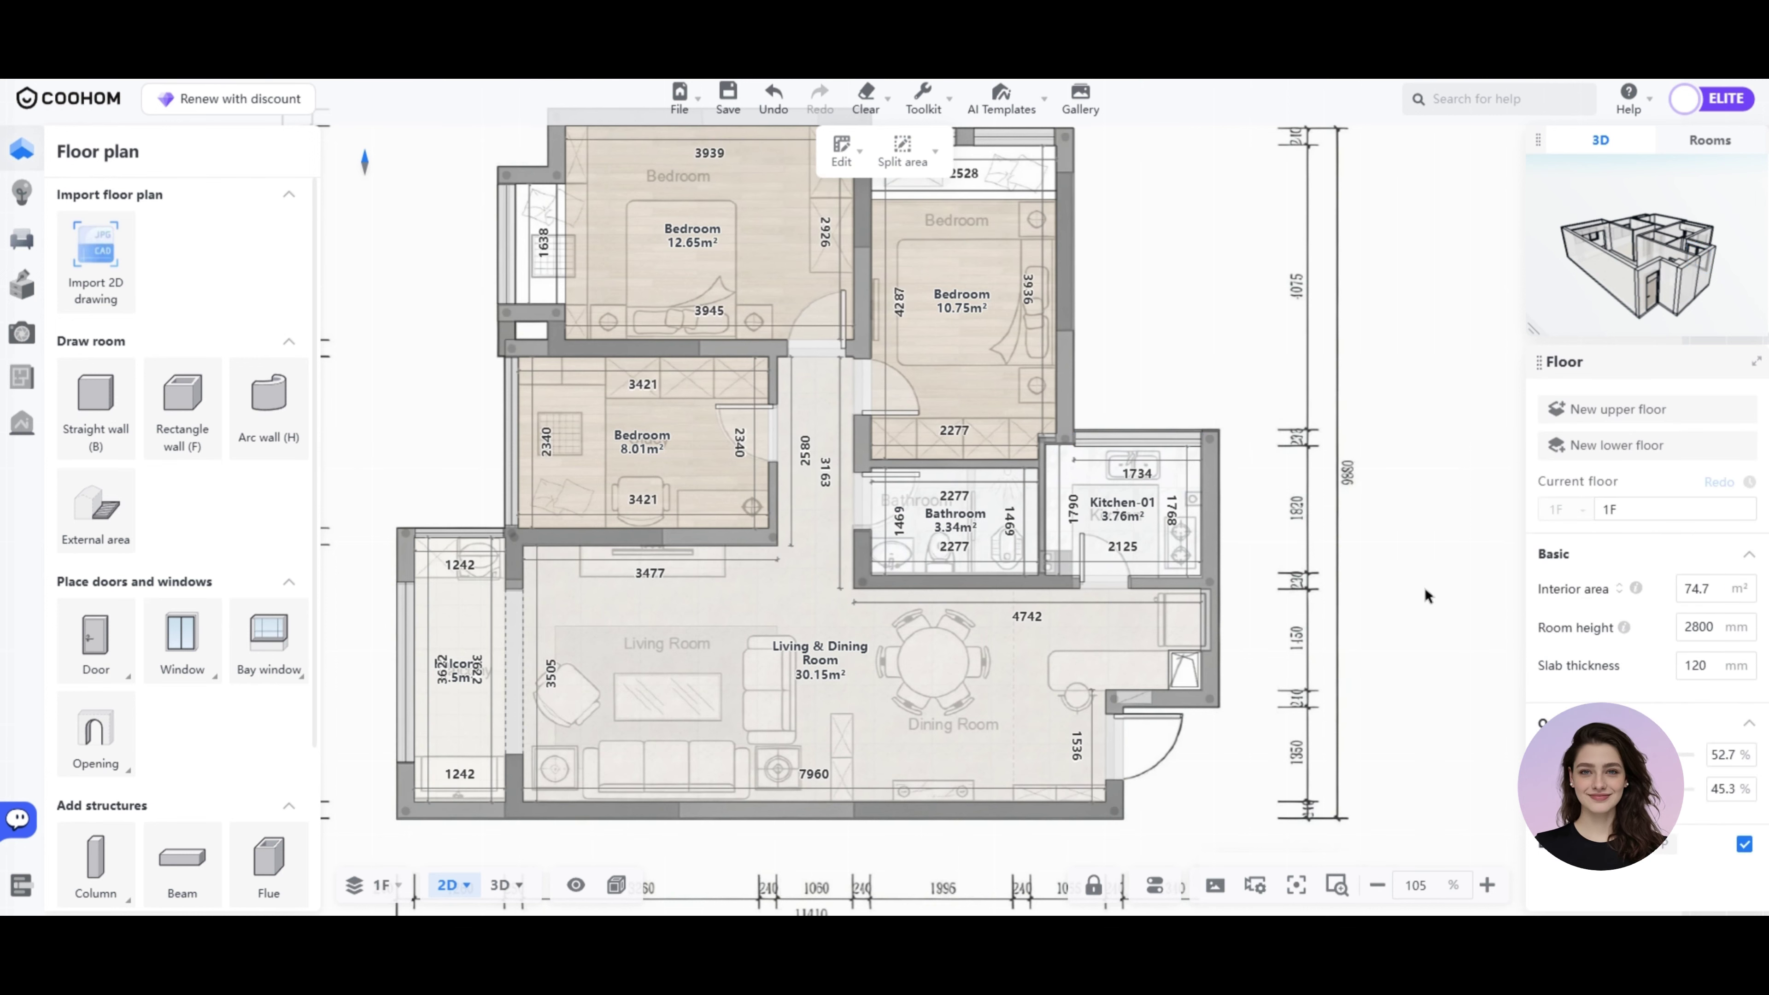
Browse the public library's replacement models for the Kitchen-01 door without replacing it.
{"action": "left_click", "coordinate": [1104, 579]}
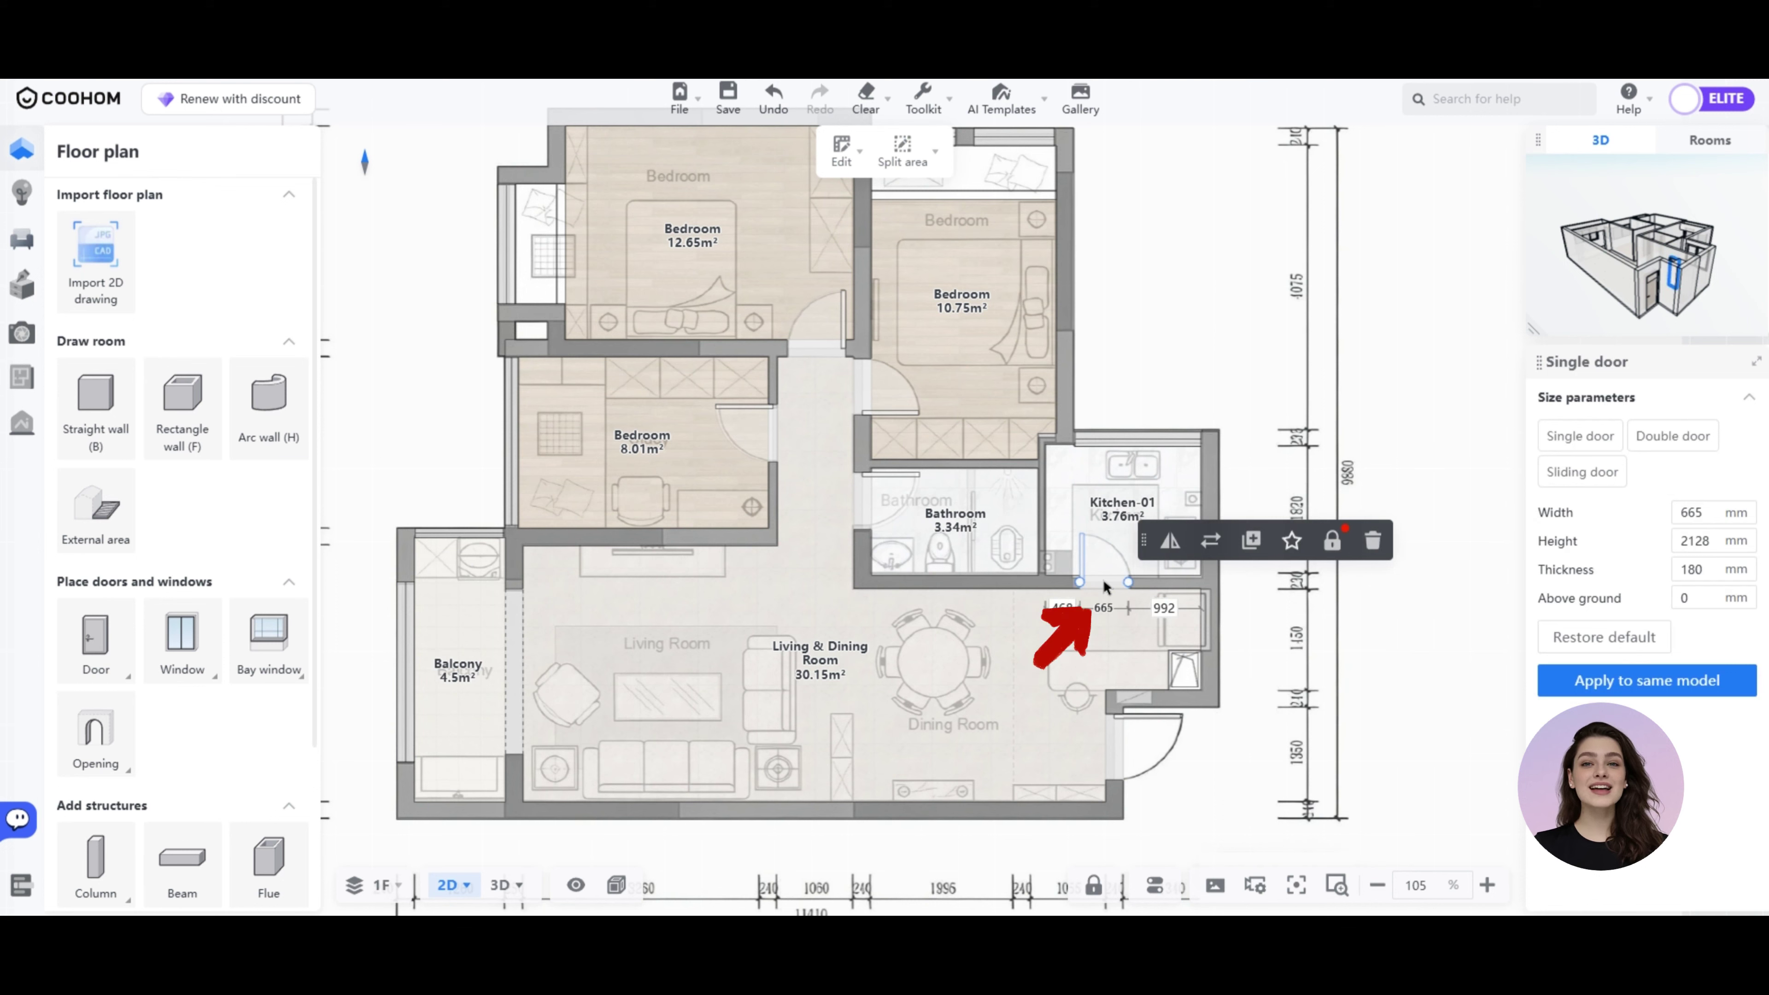
{"action": "left_click", "coordinate": [1210, 540]}
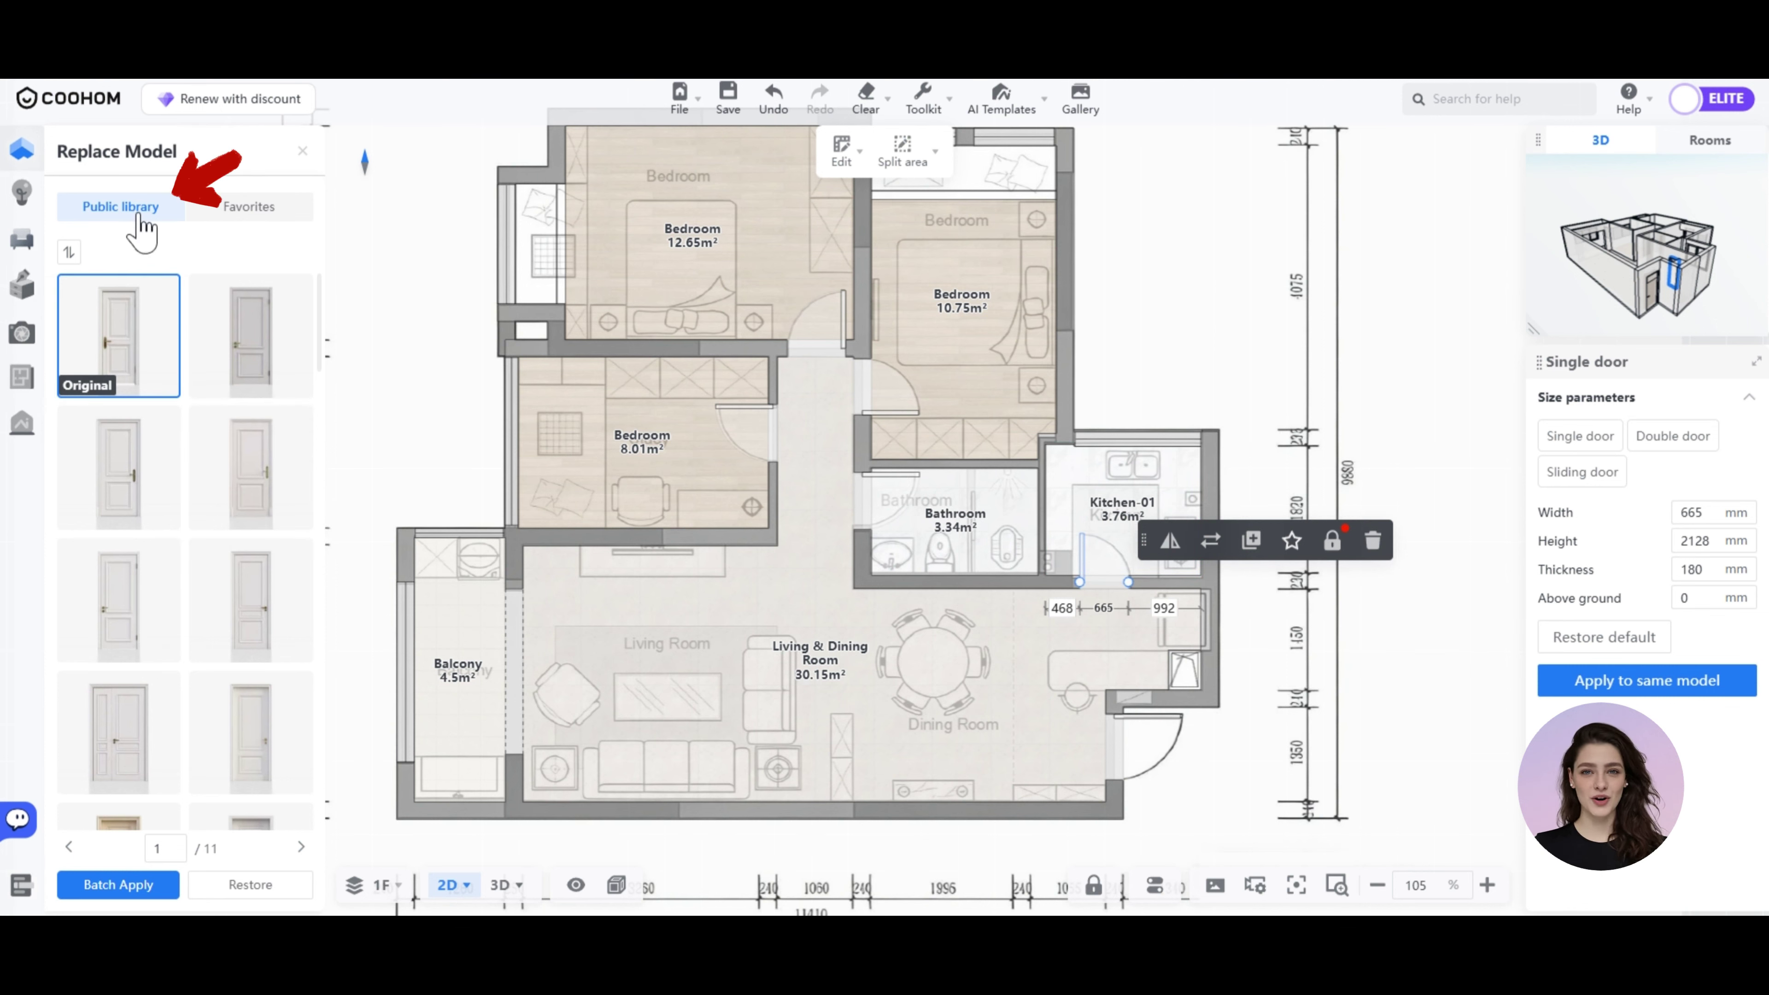
{"action": "scroll", "coordinate": [205, 539], "scroll_direction": "down", "scroll_amount": 5}
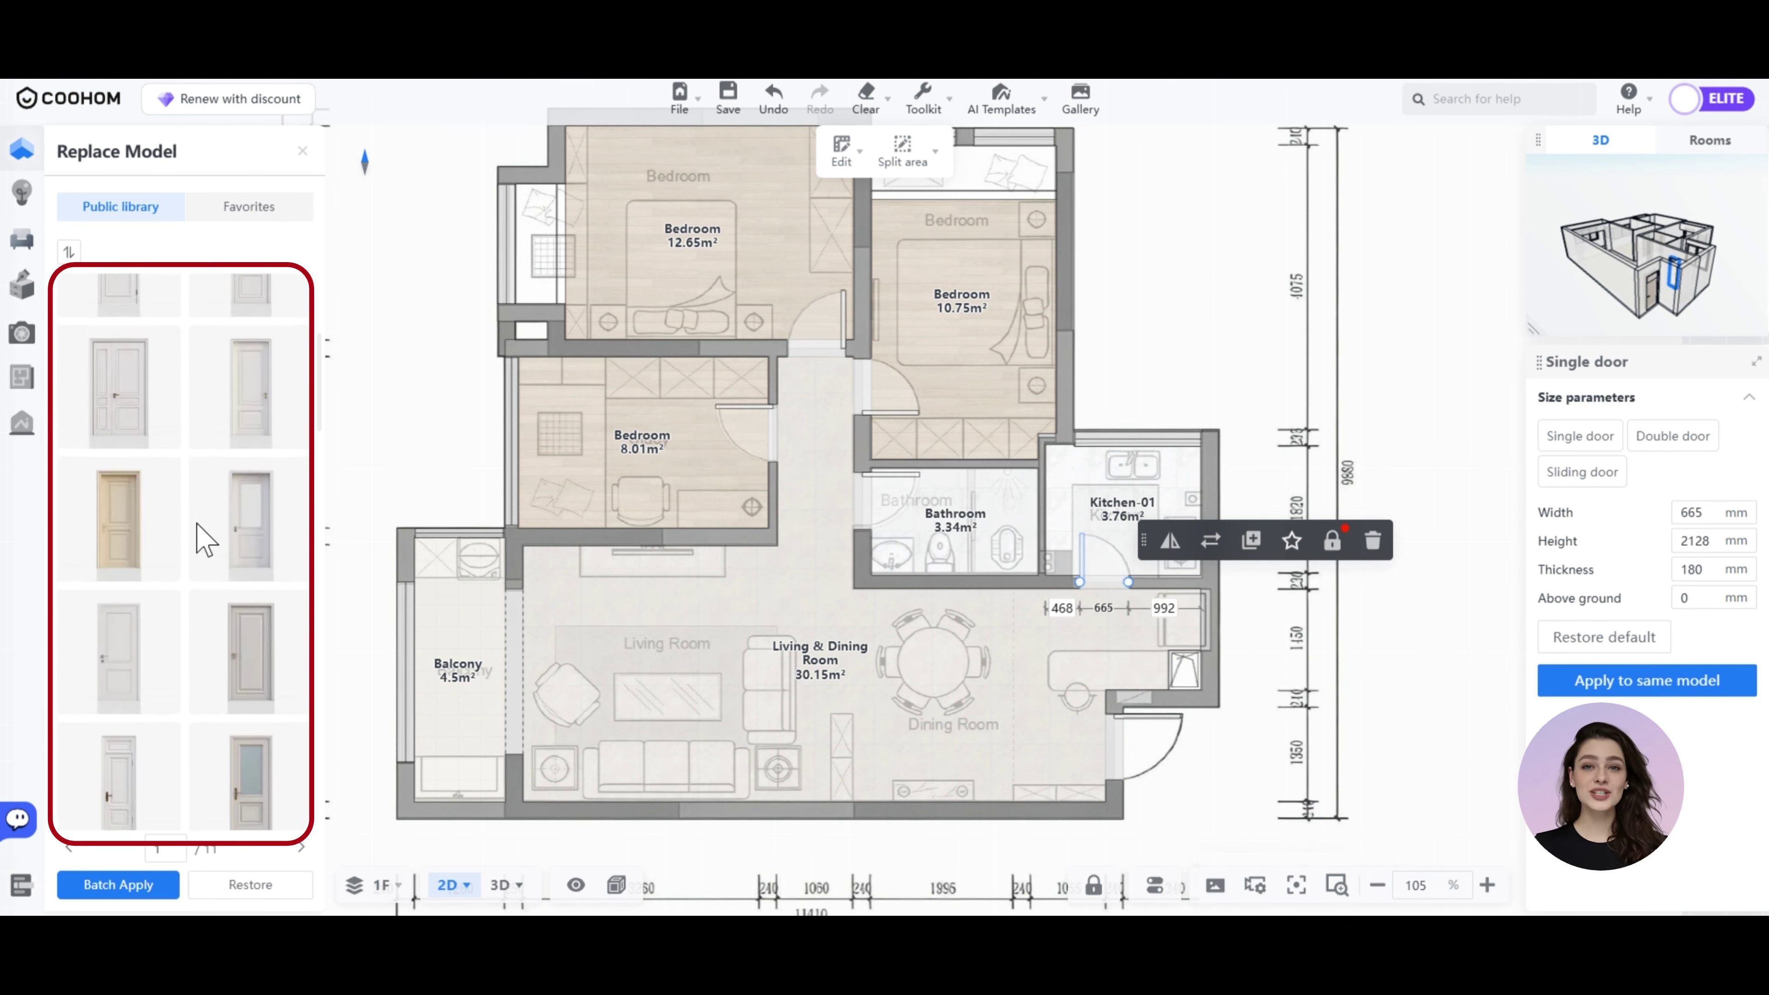
{"action": "left_click", "coordinate": [209, 535]}
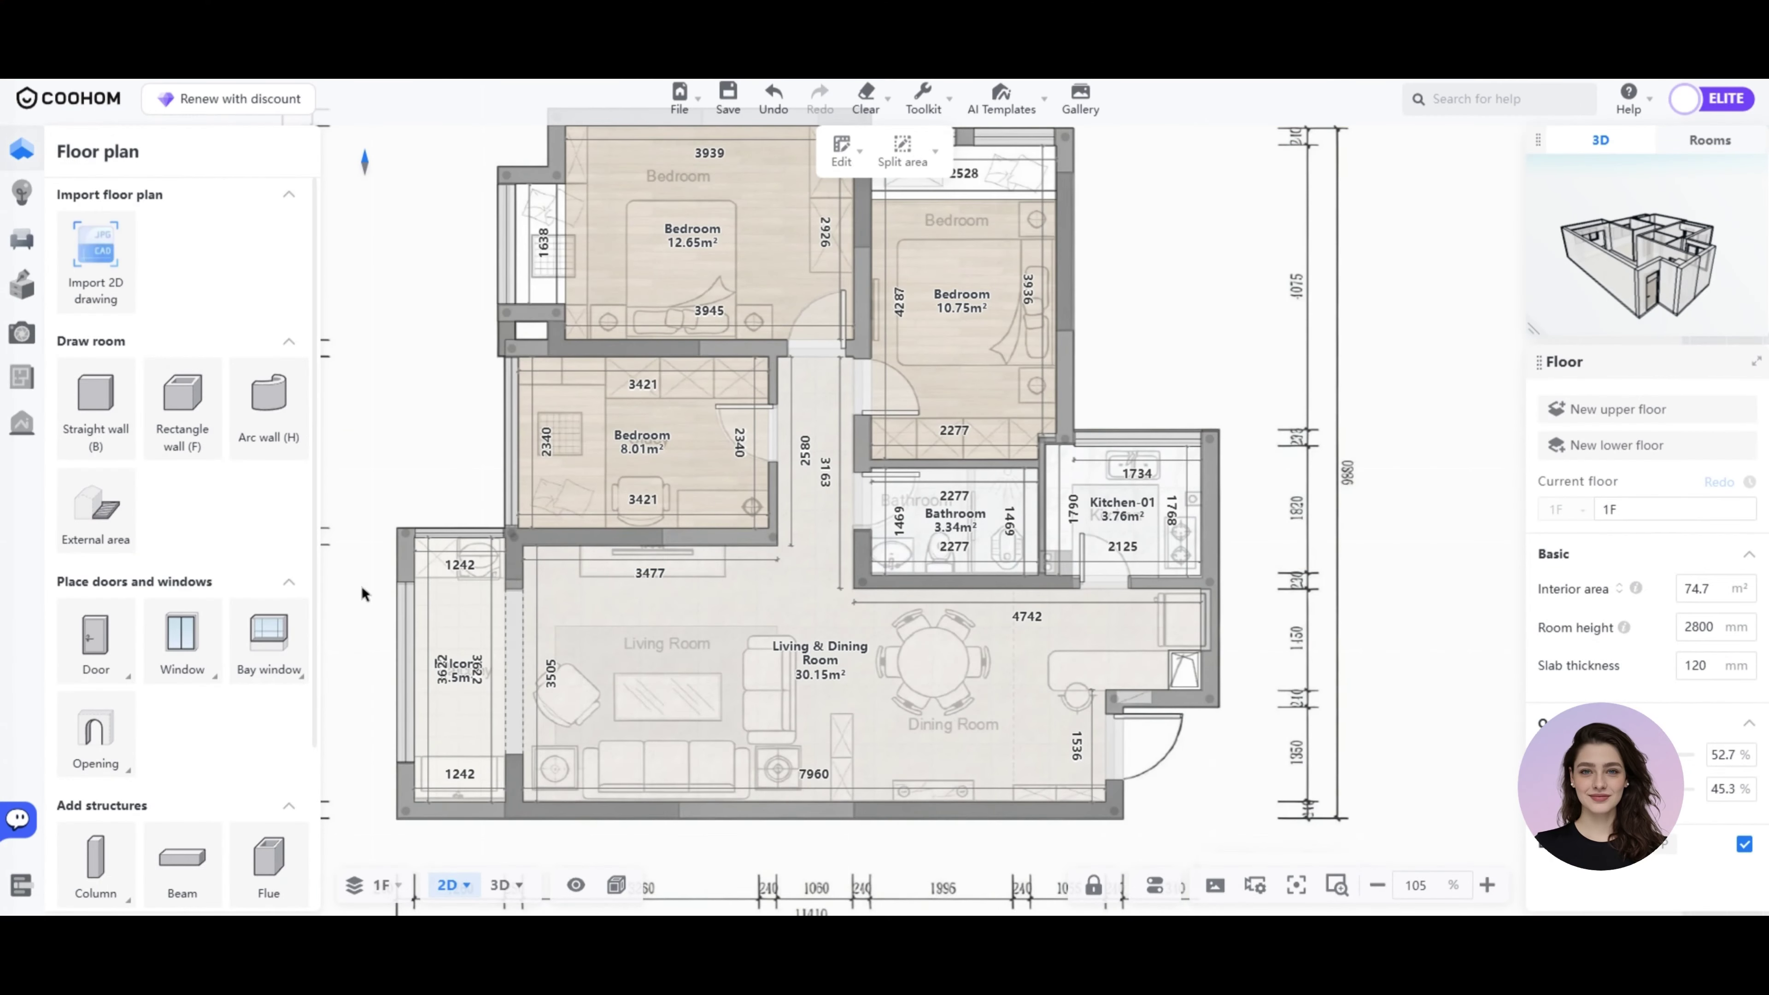
Place a flue in the dining area's corner beside the entrance and resize it to match the flue on the basemap.
{"action": "scroll", "coordinate": [187, 742], "scroll_direction": "down", "scroll_amount": 3}
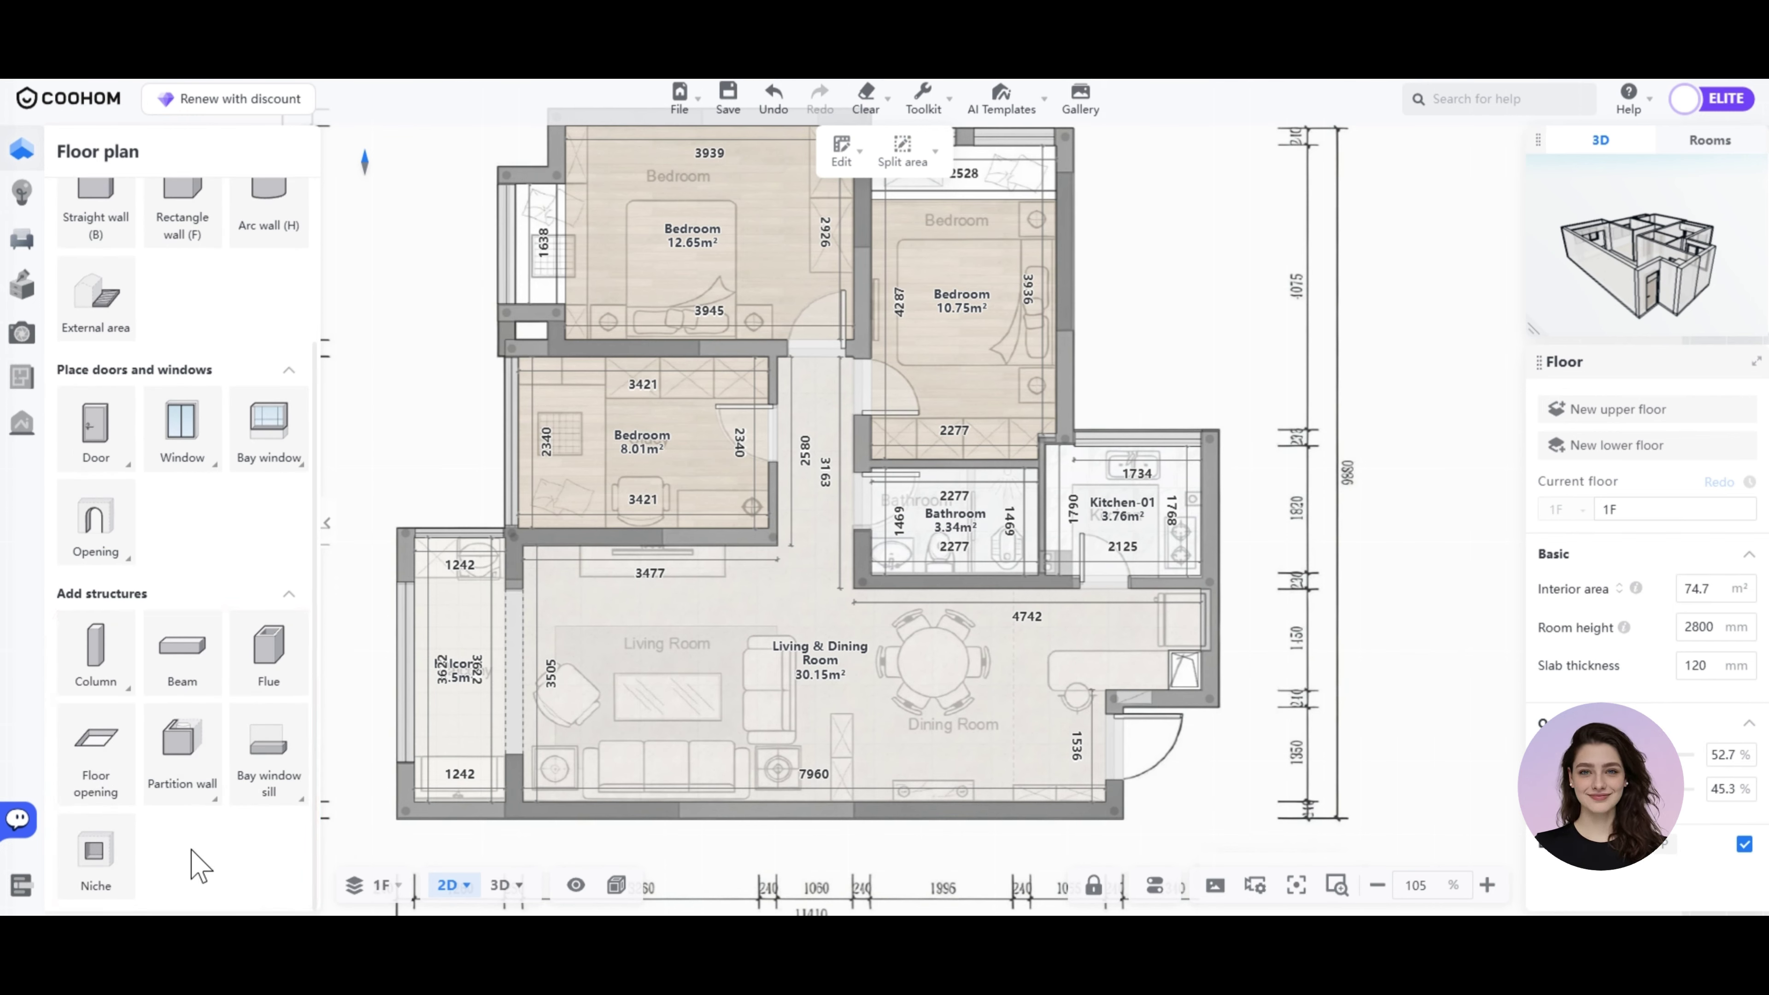
{"action": "left_click", "coordinate": [275, 666]}
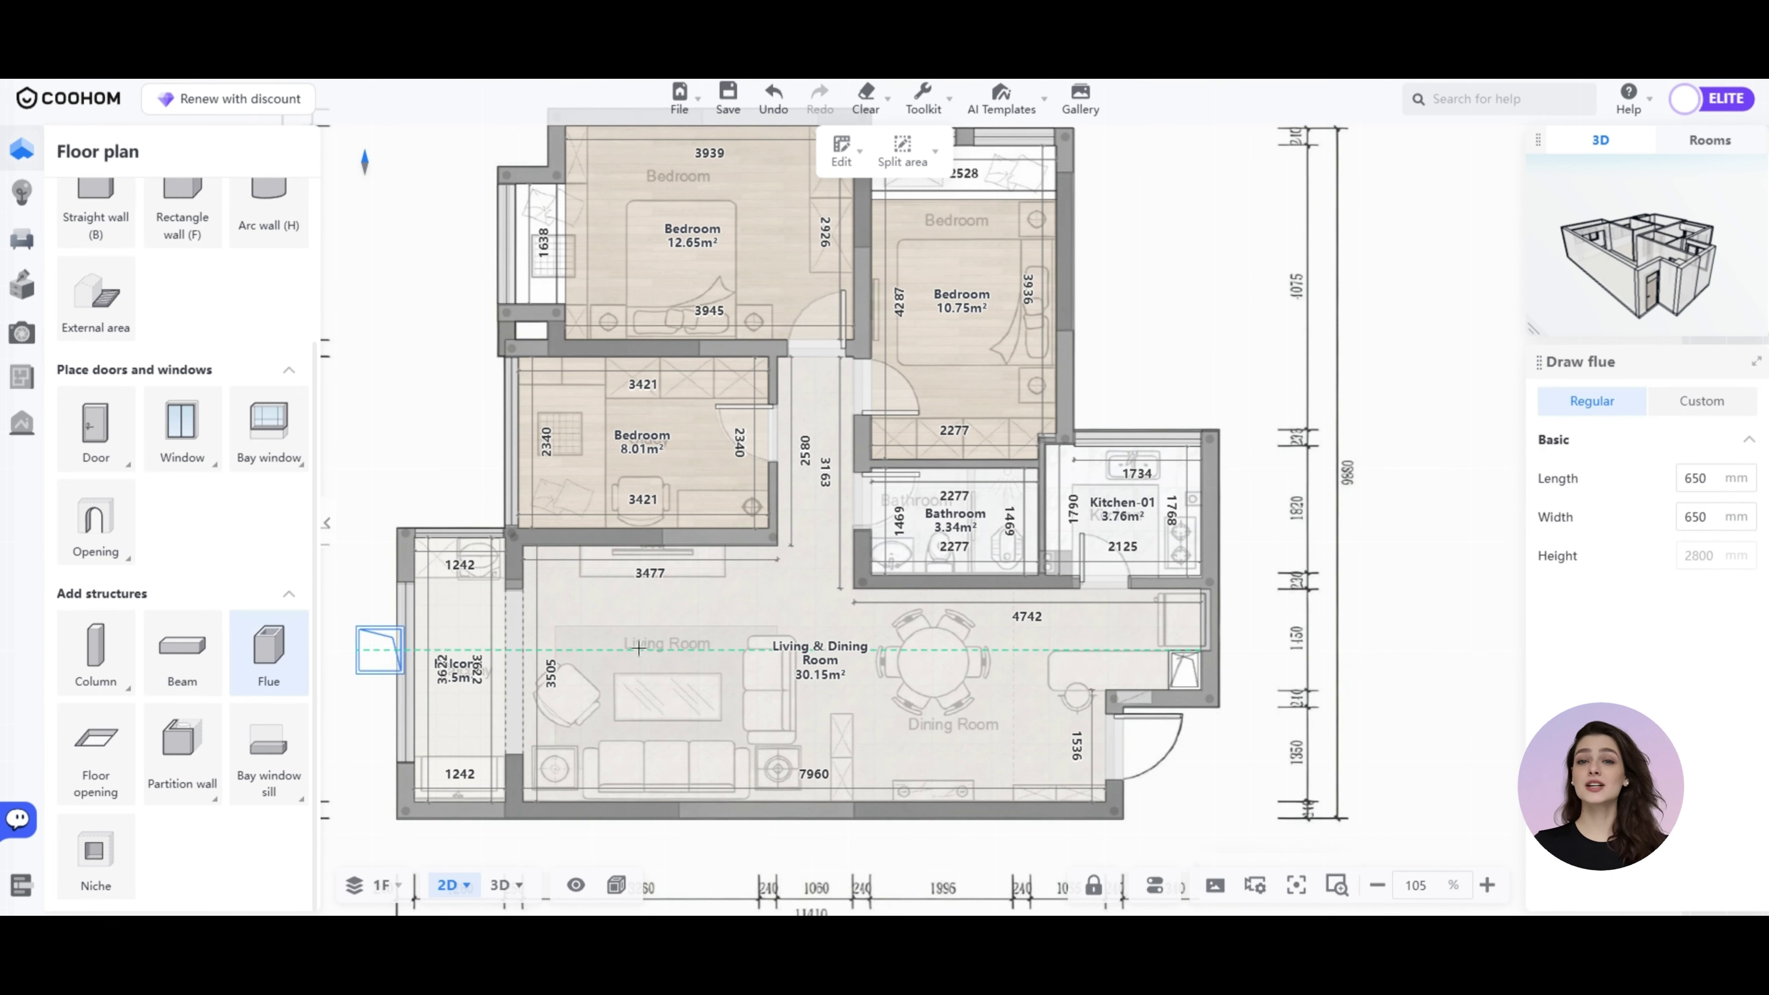
{"action": "left_click", "coordinate": [1182, 664]}
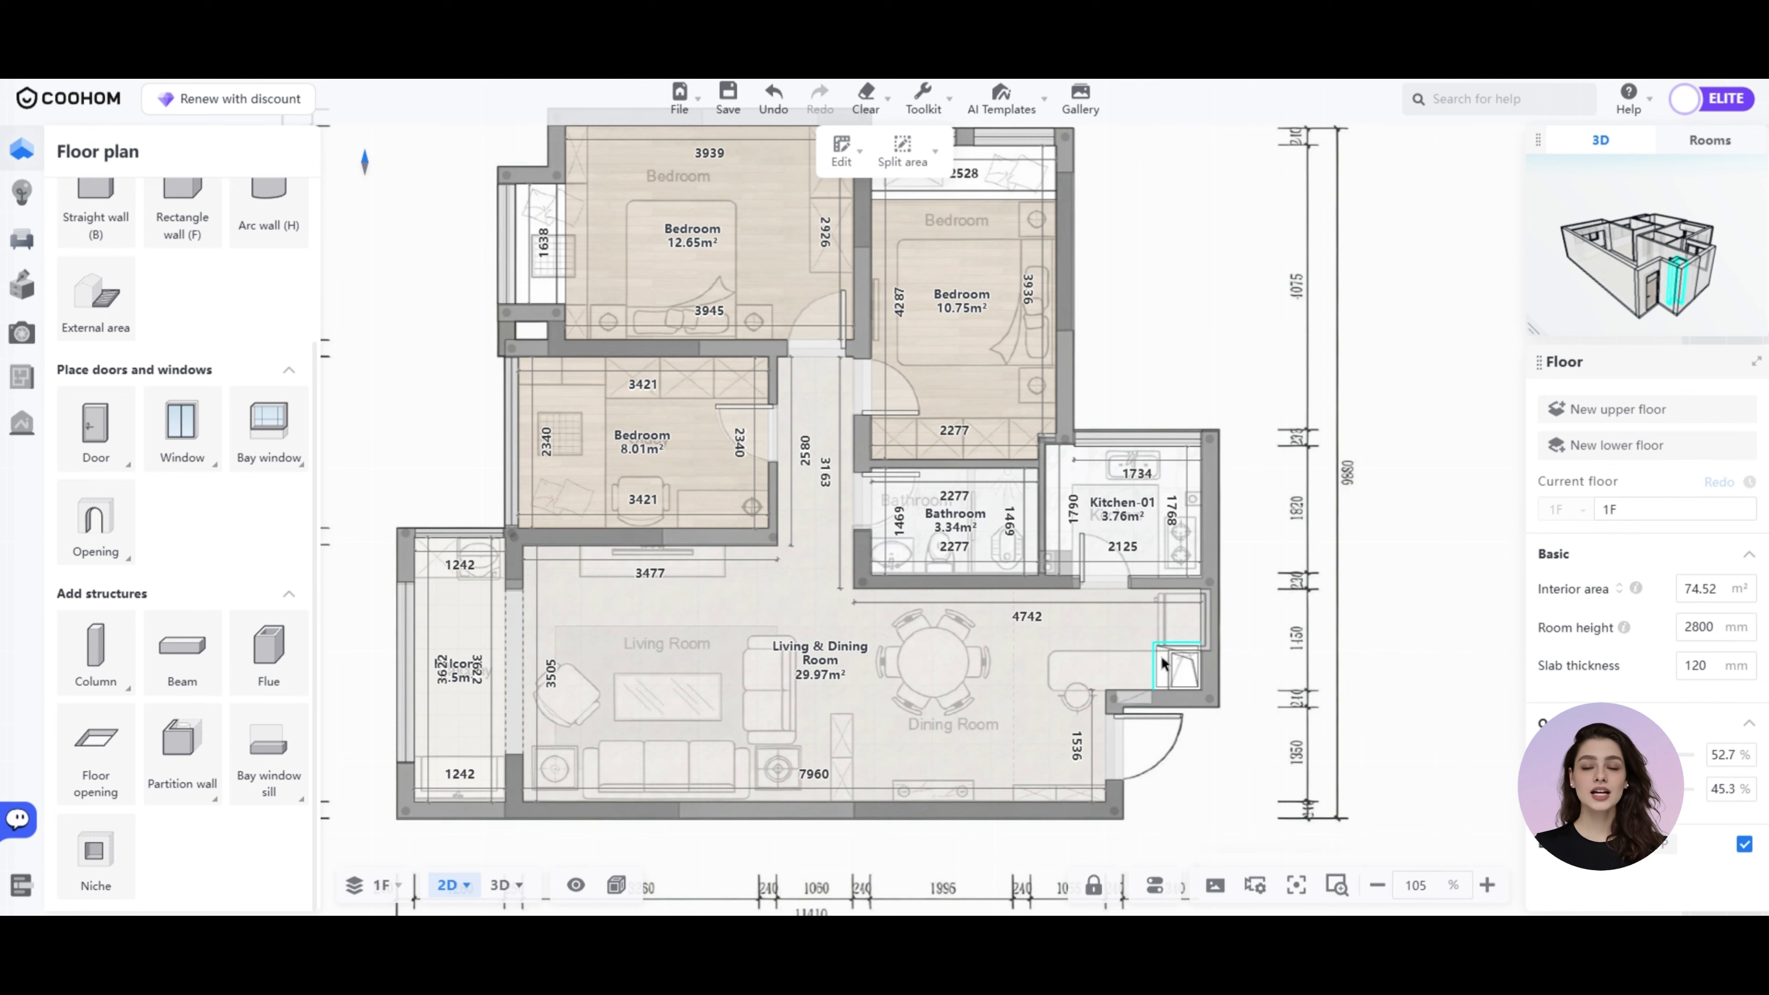
{"action": "left_click", "coordinate": [1162, 668]}
{"action": "left_click_drag", "start_coordinate": [1155, 668], "coordinate": [1186, 651]}
{"action": "left_click", "coordinate": [1212, 733]}
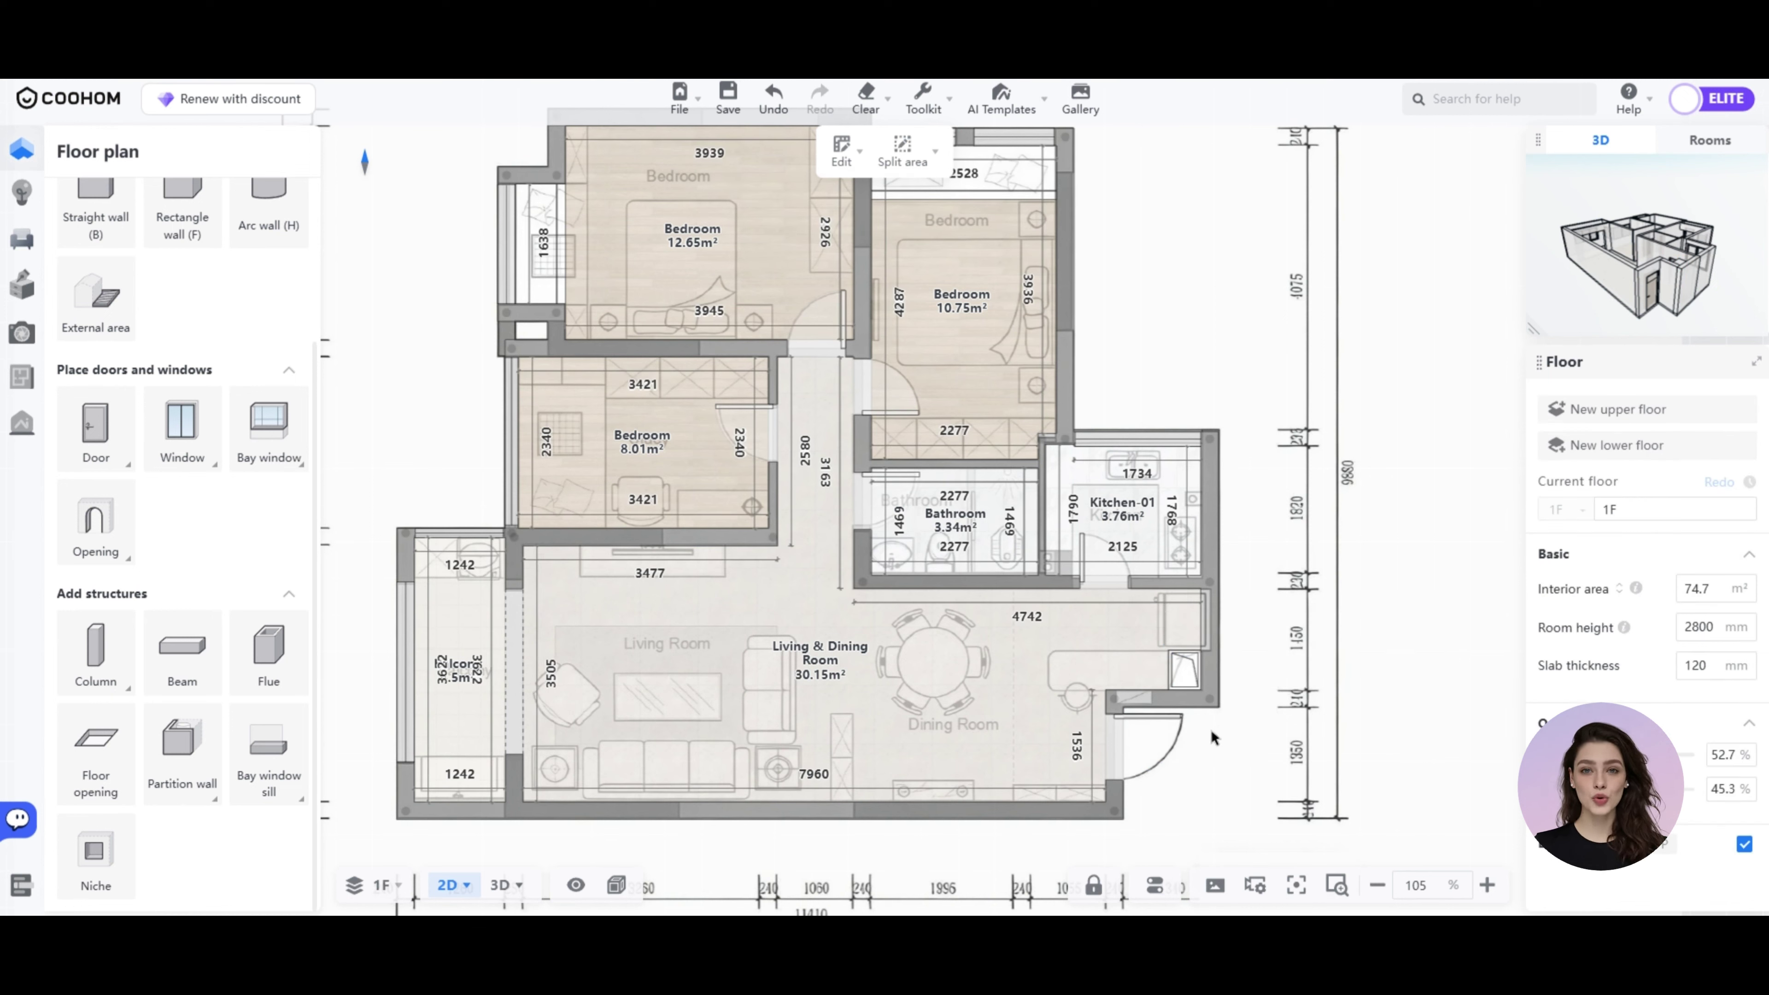
Show the floor plan in 3D and examine the whole model from another angle.
{"action": "mouse_move", "coordinate": [500, 892]}
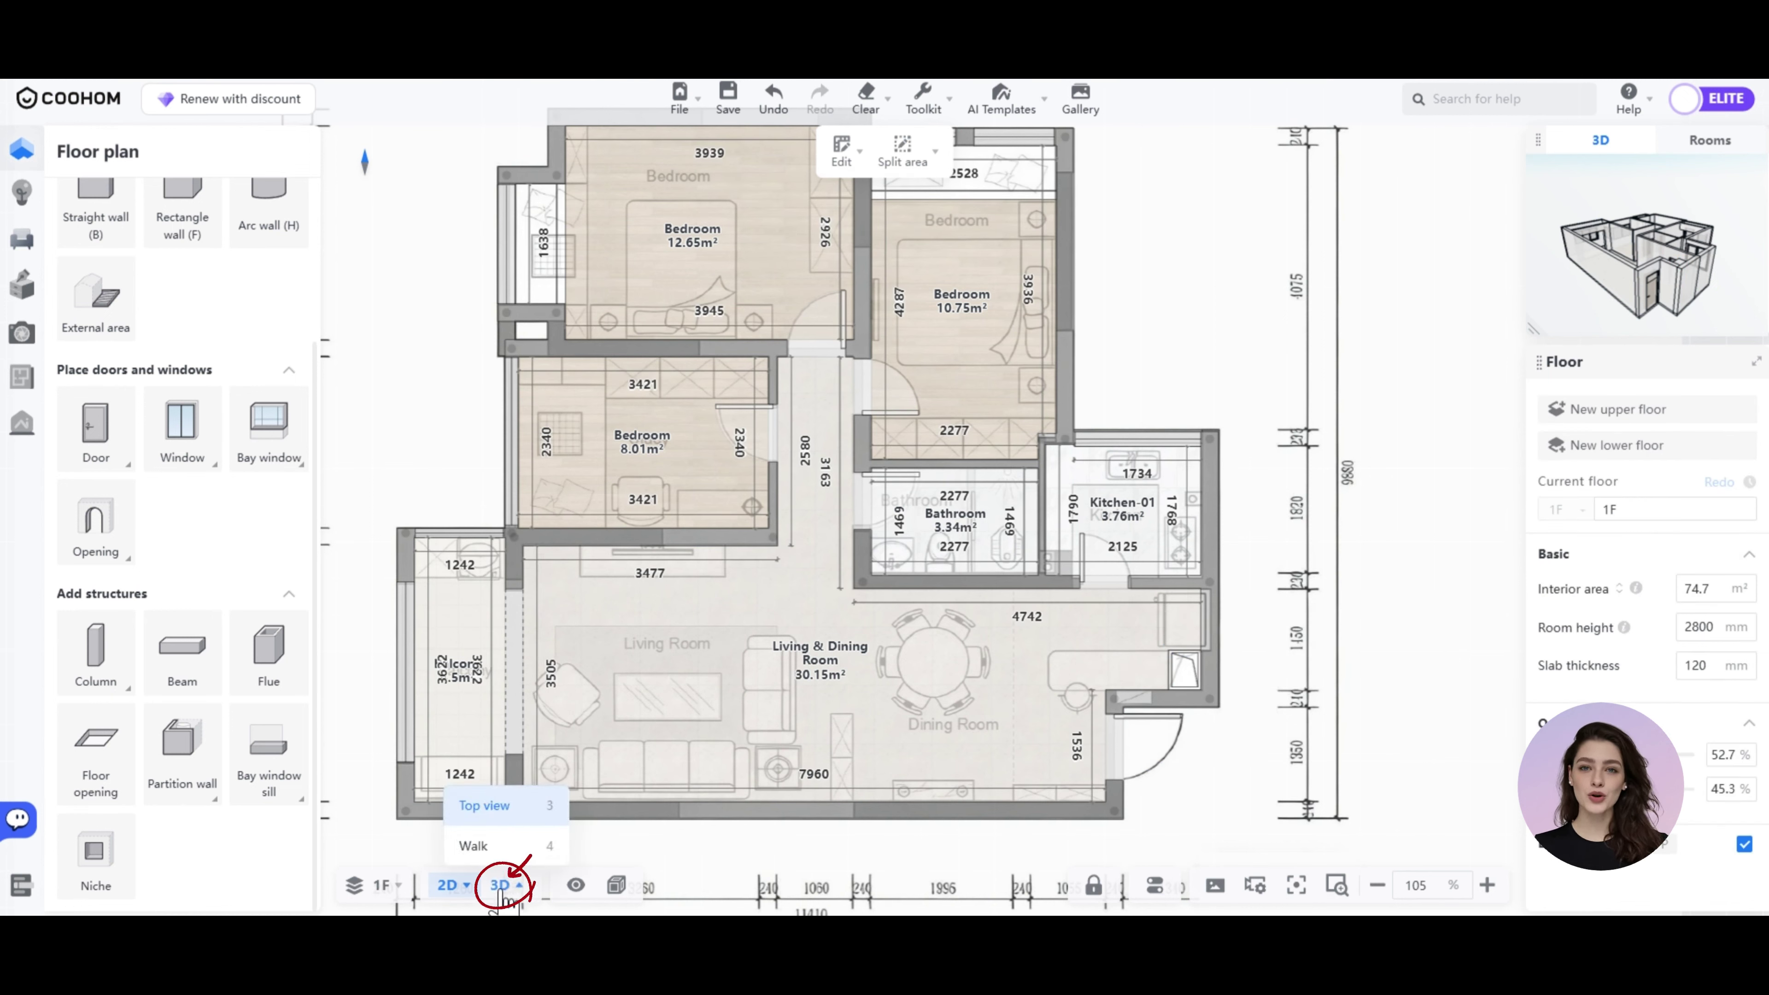
{"action": "left_click", "coordinate": [502, 891]}
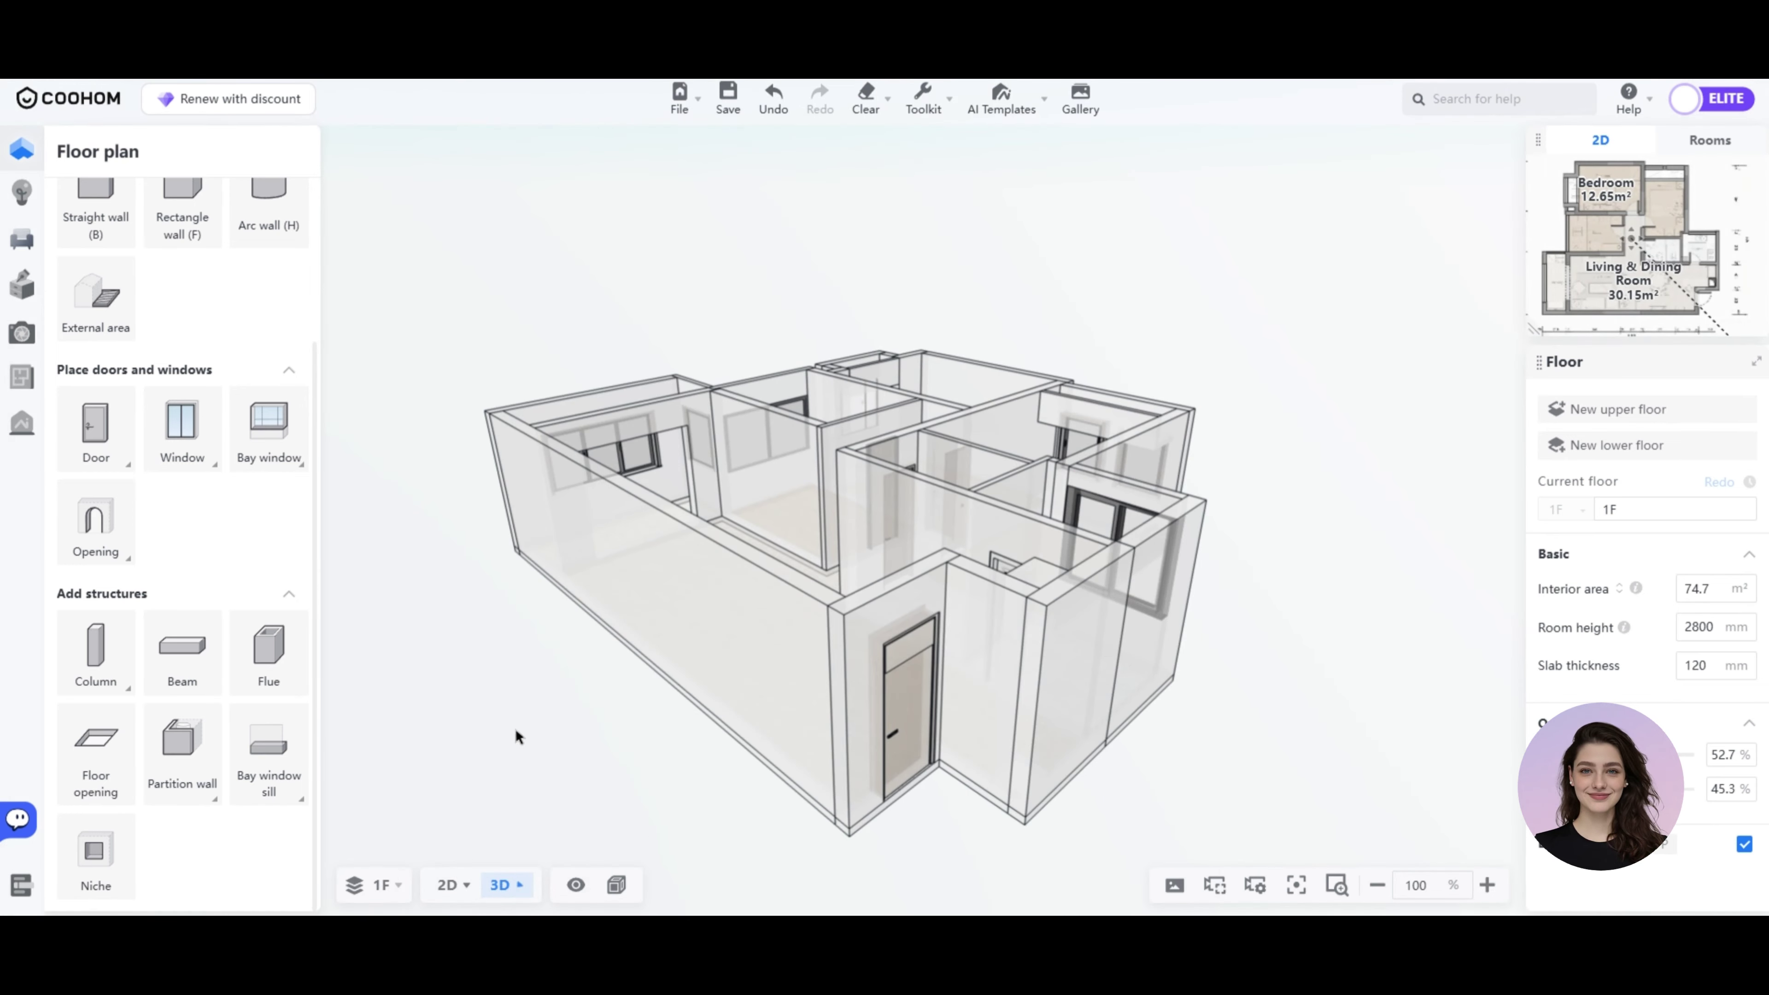
{"action": "left_click_drag", "start_coordinate": [517, 730], "coordinate": [672, 774]}
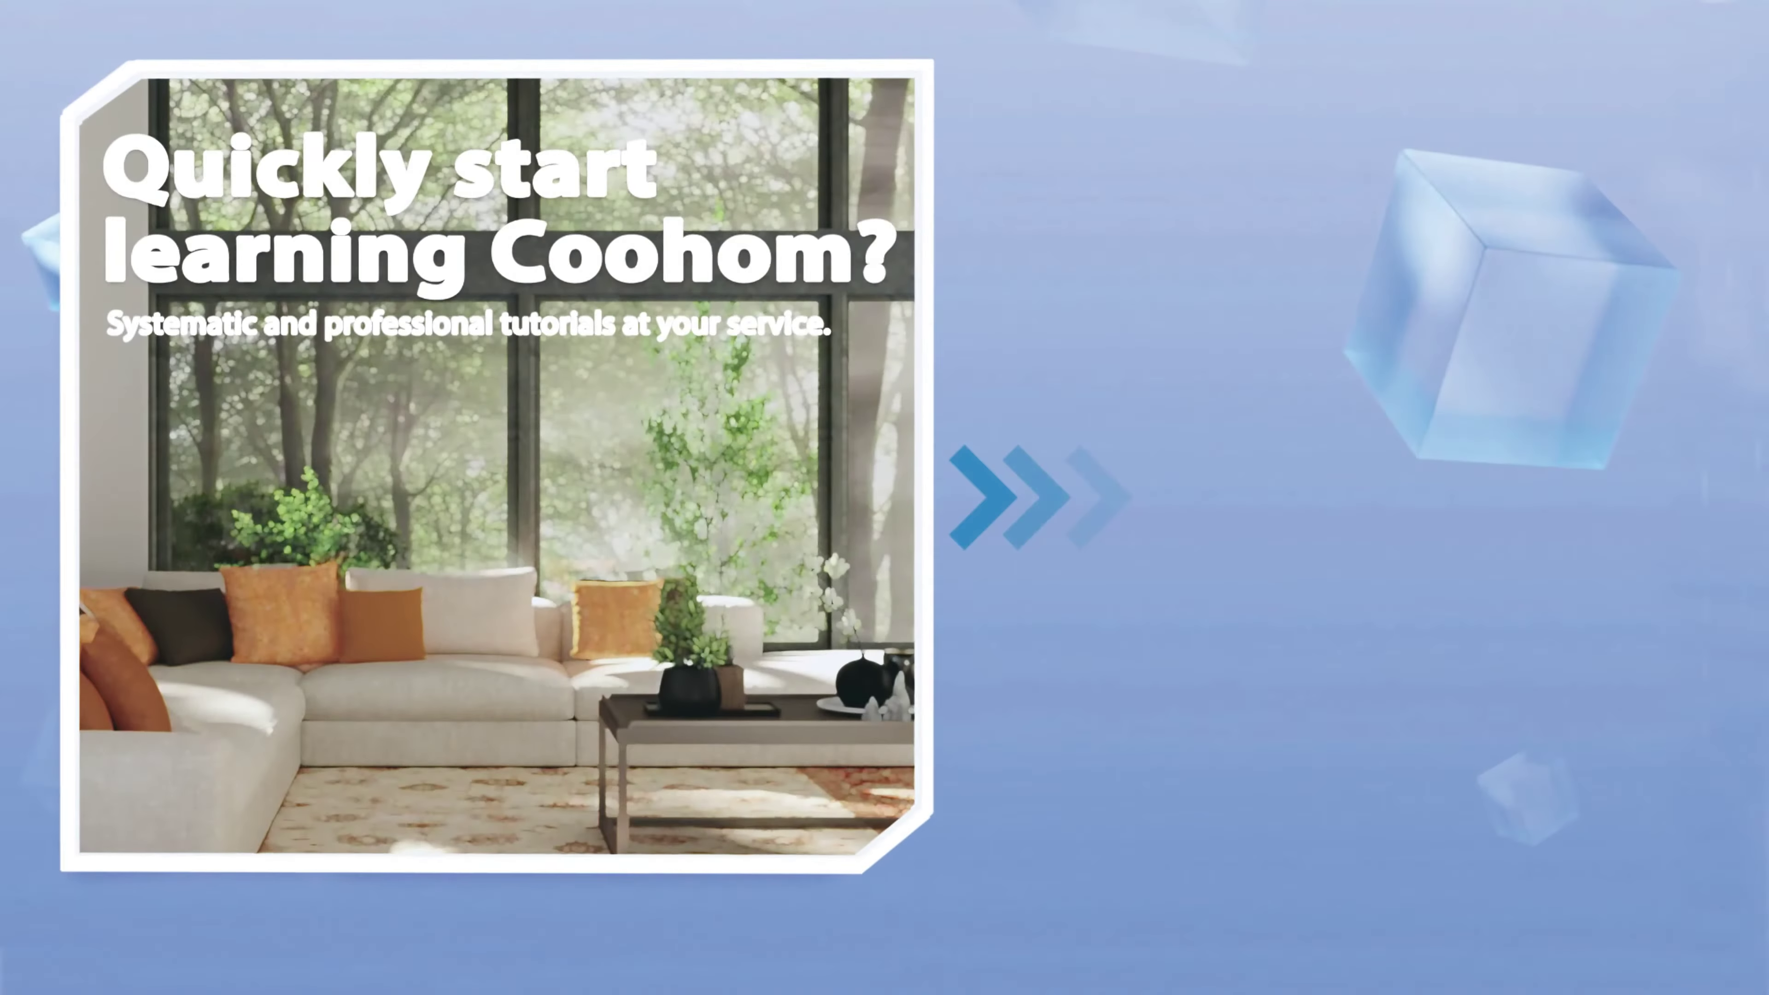